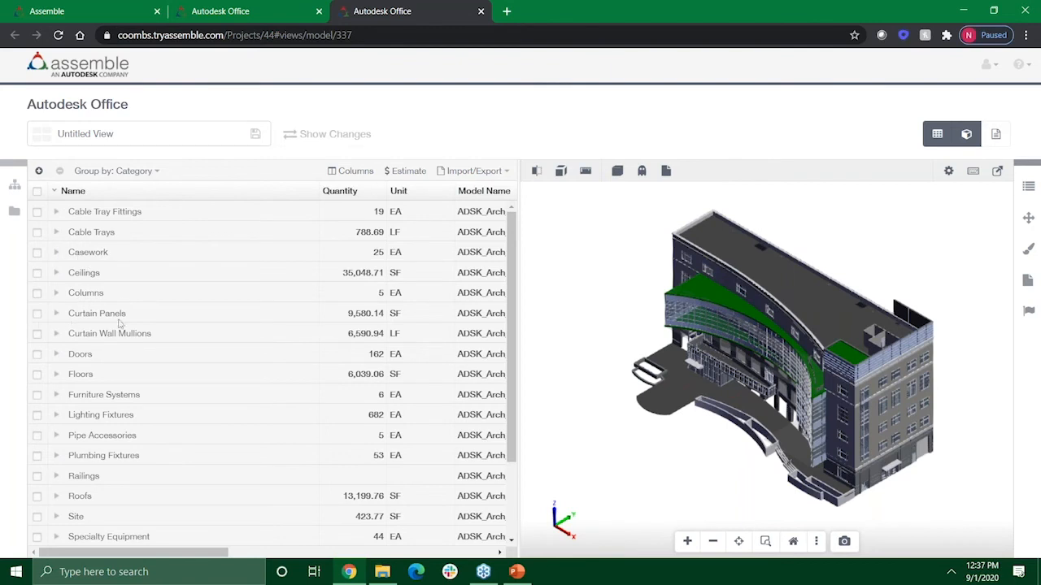
Expand the Floors category with its concrete slab and masonry types, and select slab 4257089 under Concrete Slab - 5 1/2".
{"action": "scroll", "coordinate": [70, 282], "scroll_direction": "down", "scroll_amount": 3}
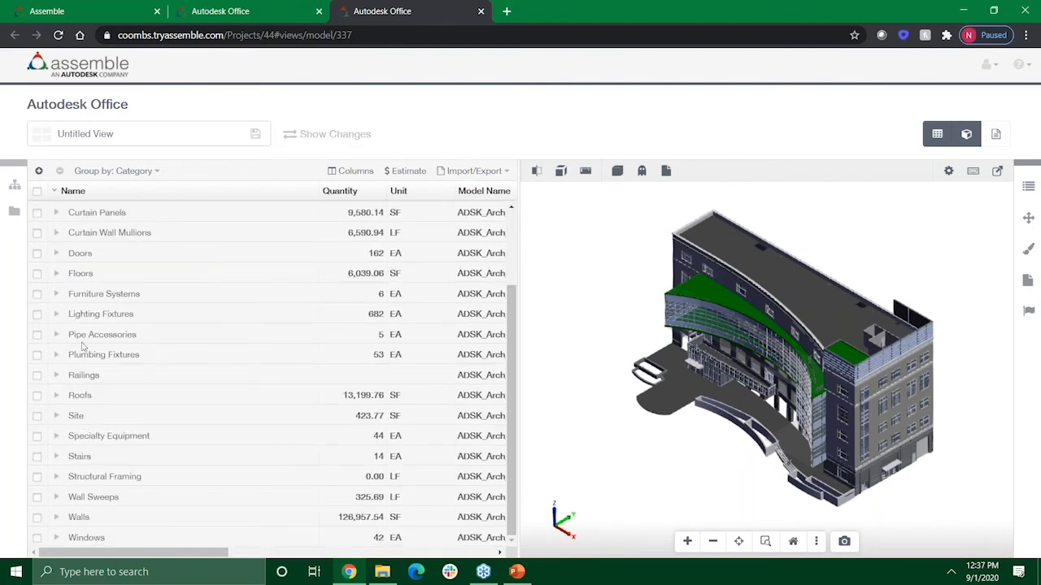
{"action": "left_click", "coordinate": [56, 275]}
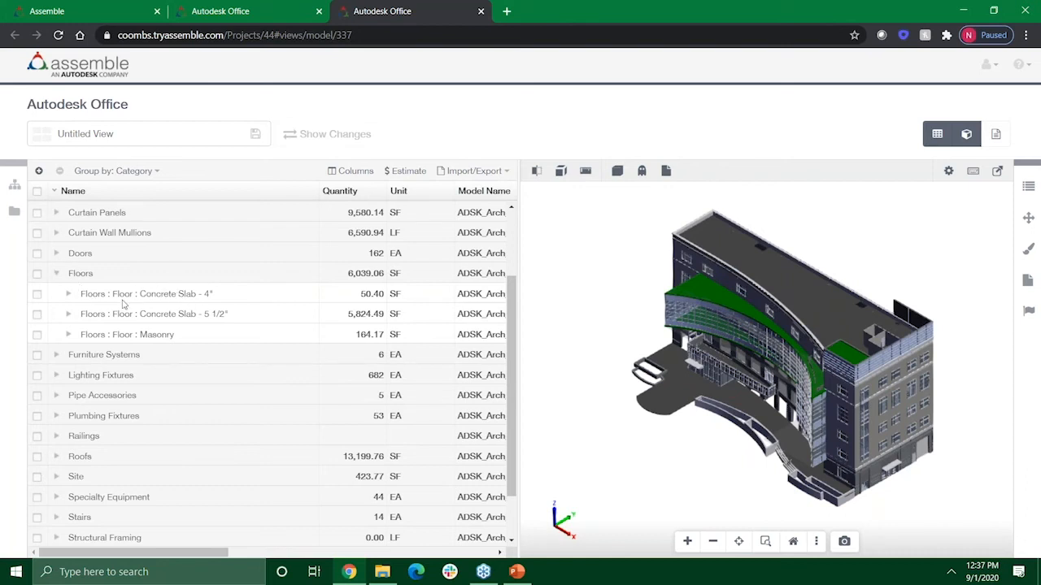
{"action": "left_click", "coordinate": [67, 295]}
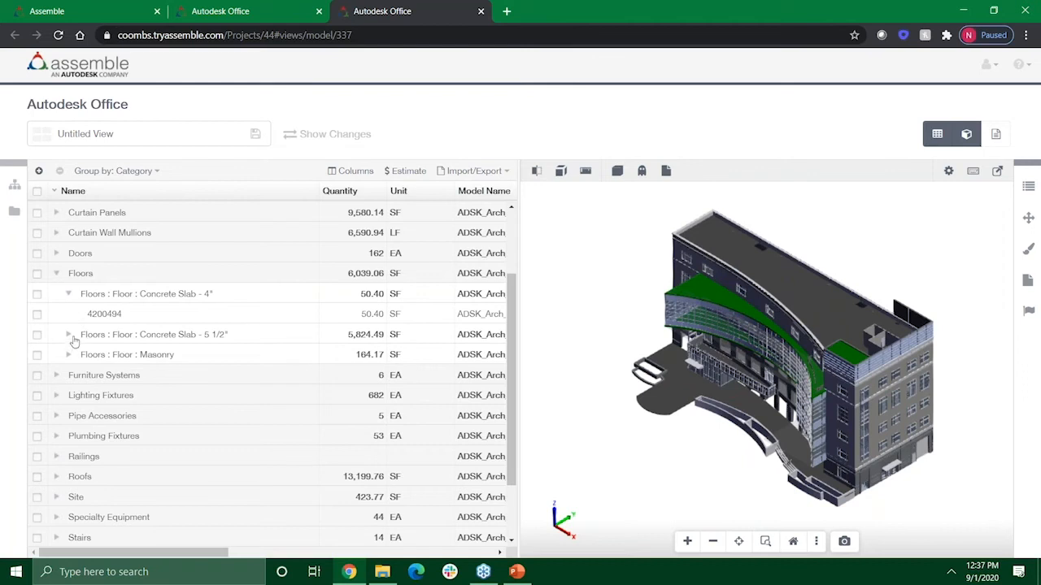
{"action": "left_click", "coordinate": [69, 335]}
{"action": "left_click", "coordinate": [87, 379]}
{"action": "left_click", "coordinate": [68, 396]}
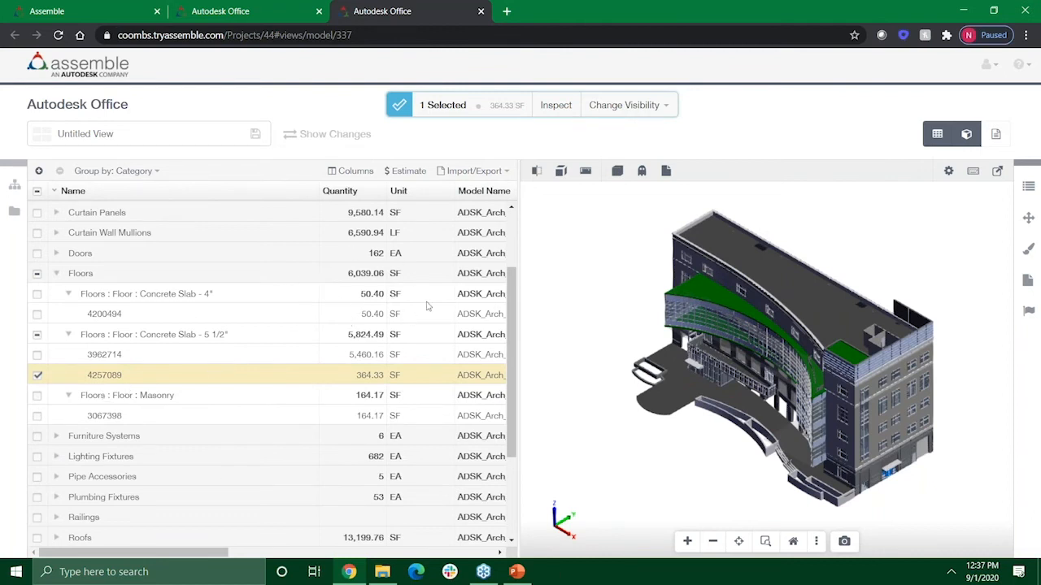
Collapse the Floors category and clear its selection.
{"action": "left_click", "coordinate": [54, 273]}
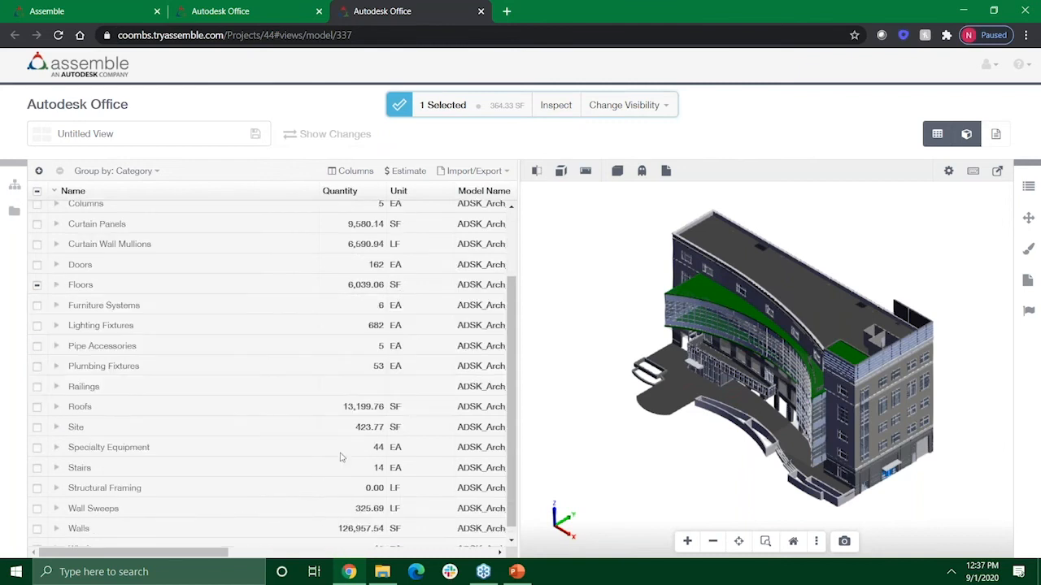
{"action": "scroll", "coordinate": [375, 396], "scroll_direction": "up", "scroll_amount": 2}
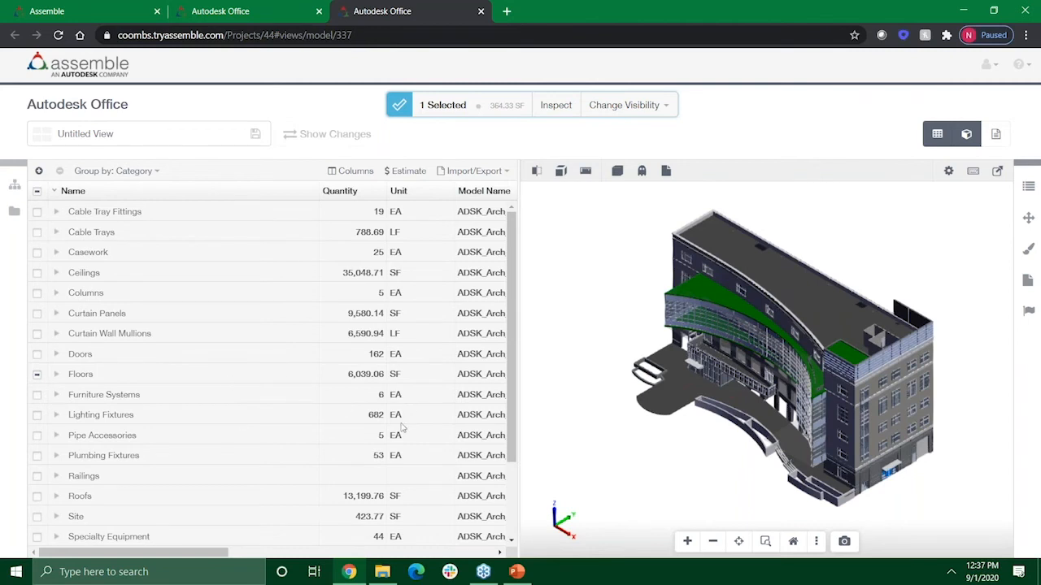
{"action": "left_click", "coordinate": [37, 374]}
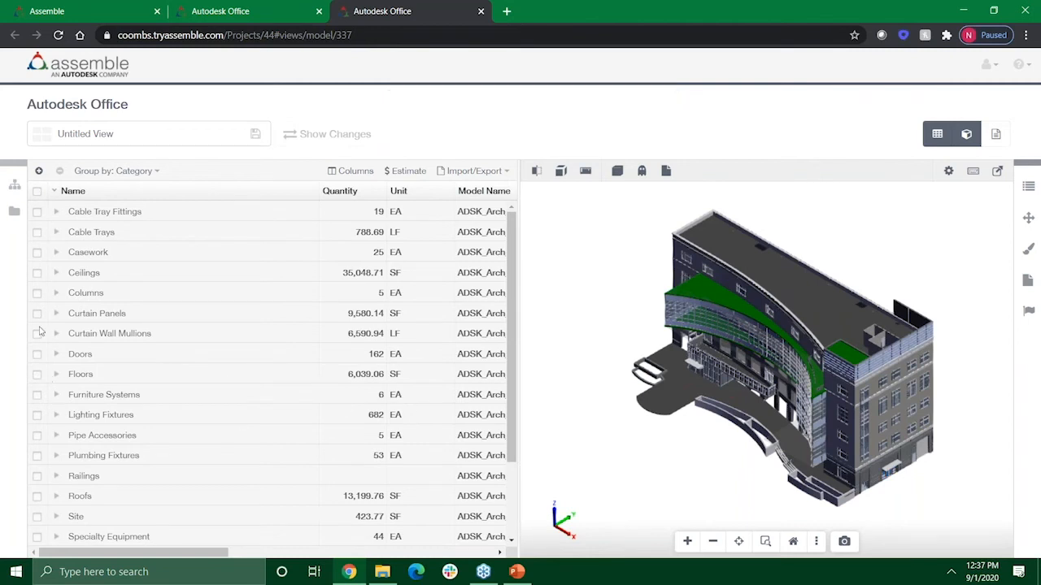
Select the whole Windows category and view the highlighted windows on the building's front facade.
{"action": "scroll", "coordinate": [51, 333], "scroll_direction": "down", "scroll_amount": 2}
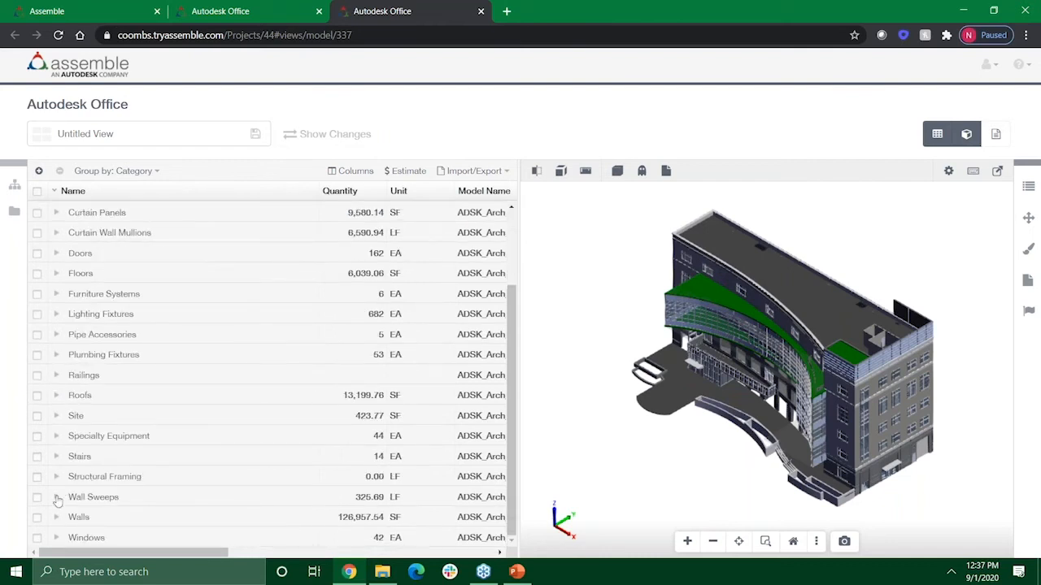
{"action": "left_click", "coordinate": [36, 537]}
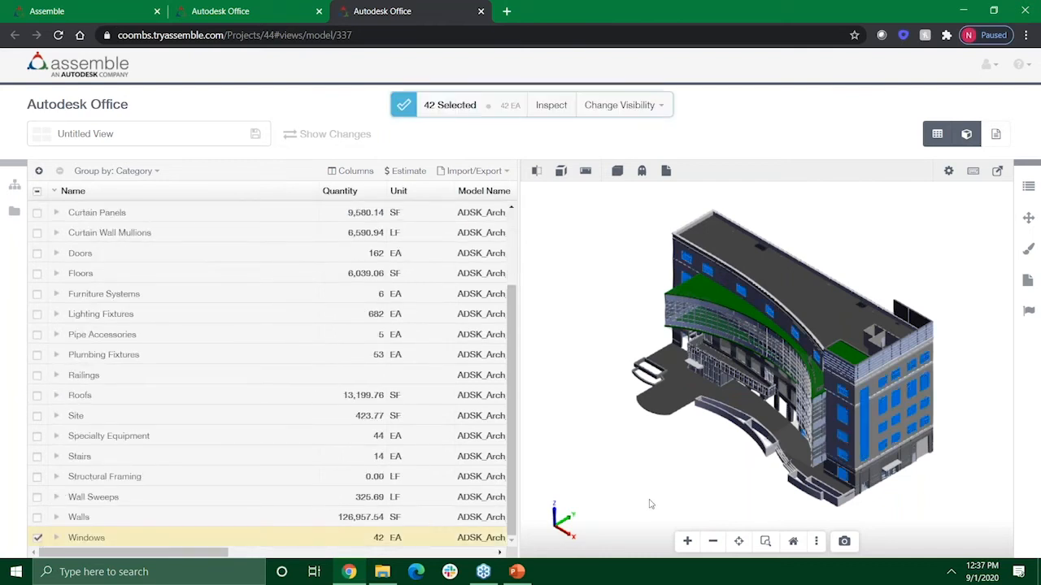
{"action": "left_click_drag", "start_coordinate": [874, 469], "coordinate": [569, 516]}
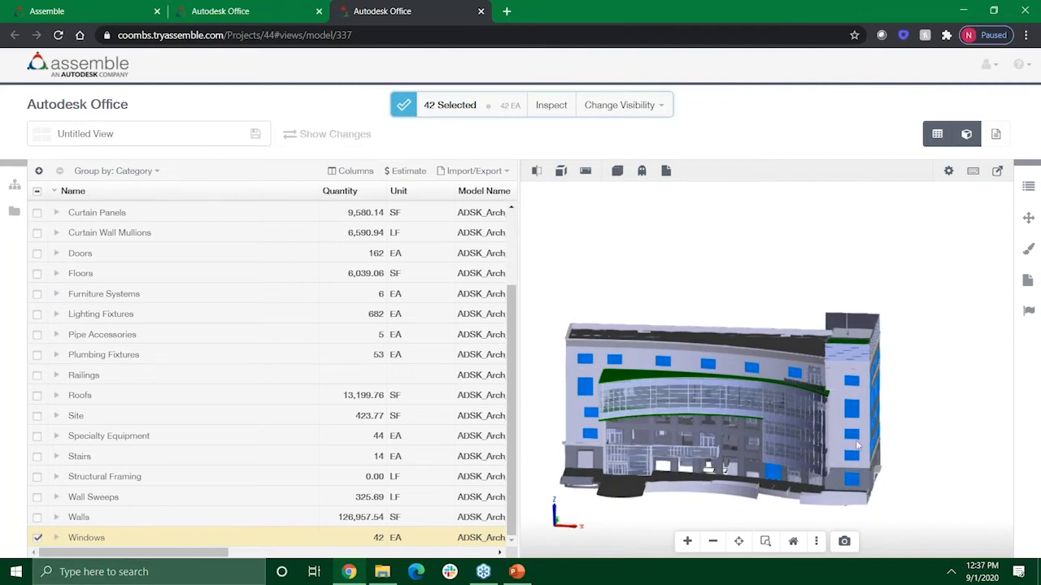
{"action": "left_click_drag", "start_coordinate": [918, 453], "coordinate": [751, 398]}
Select the upper curved facade wall in the model and open its related sheet A105 - Fifth Floor Plan beside it.
{"action": "left_click", "coordinate": [729, 368]}
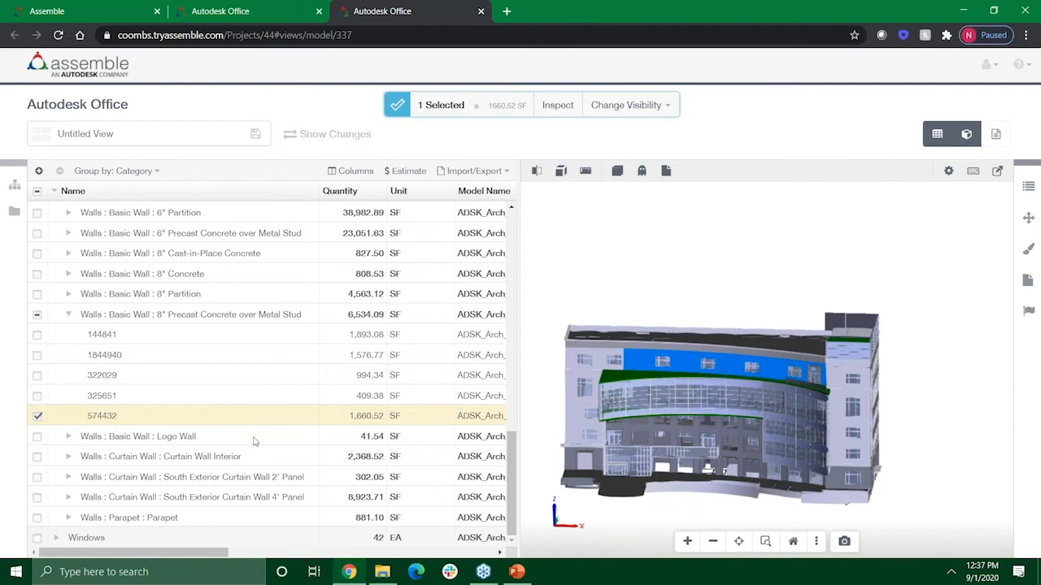
{"action": "left_click", "coordinate": [995, 133]}
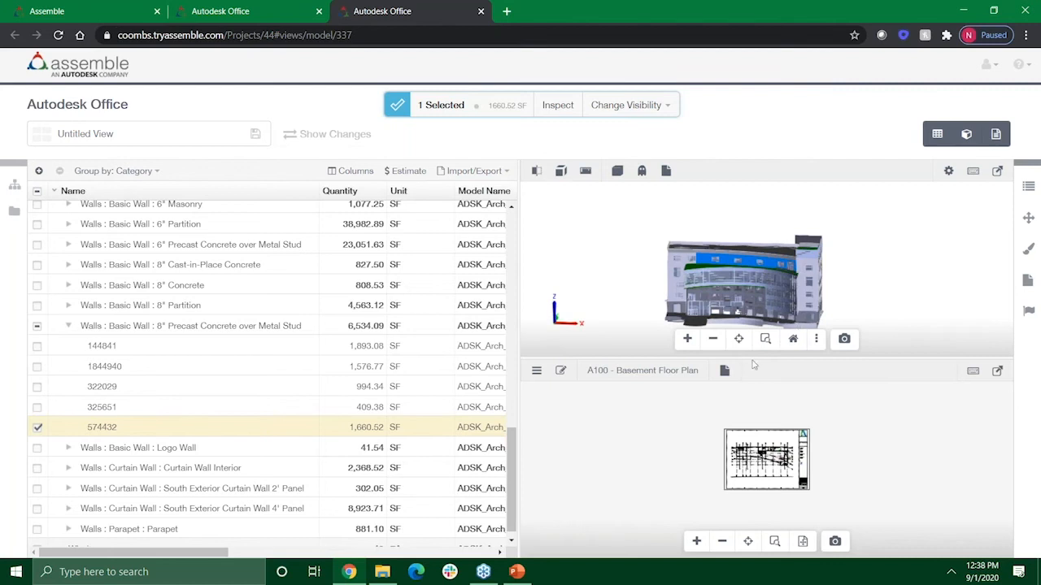
{"action": "left_click", "coordinate": [537, 371]}
{"action": "left_click", "coordinate": [572, 394]}
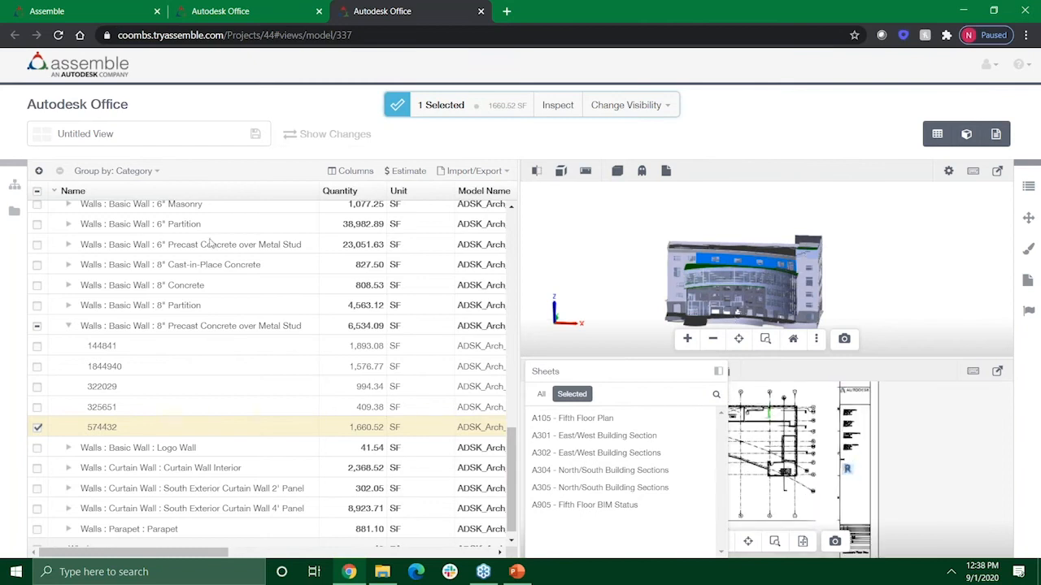
{"action": "left_click", "coordinate": [574, 419]}
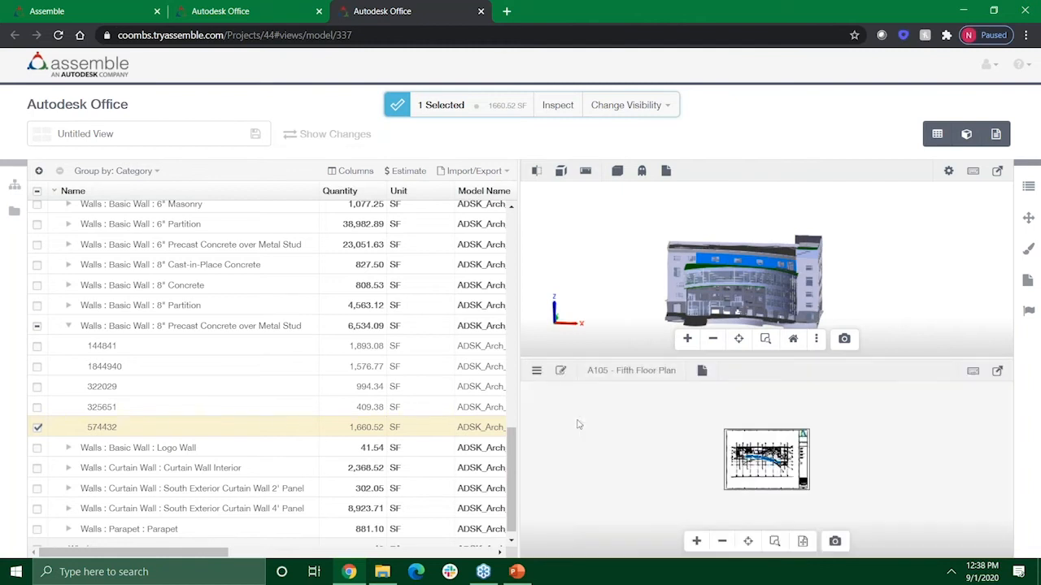
Examine the highlighted wall up close on the Fifth Floor Plan, and clear the selection.
{"action": "scroll", "coordinate": [788, 448], "scroll_direction": "up", "scroll_amount": 5}
{"action": "scroll", "coordinate": [768, 481], "scroll_direction": "up", "scroll_amount": 5}
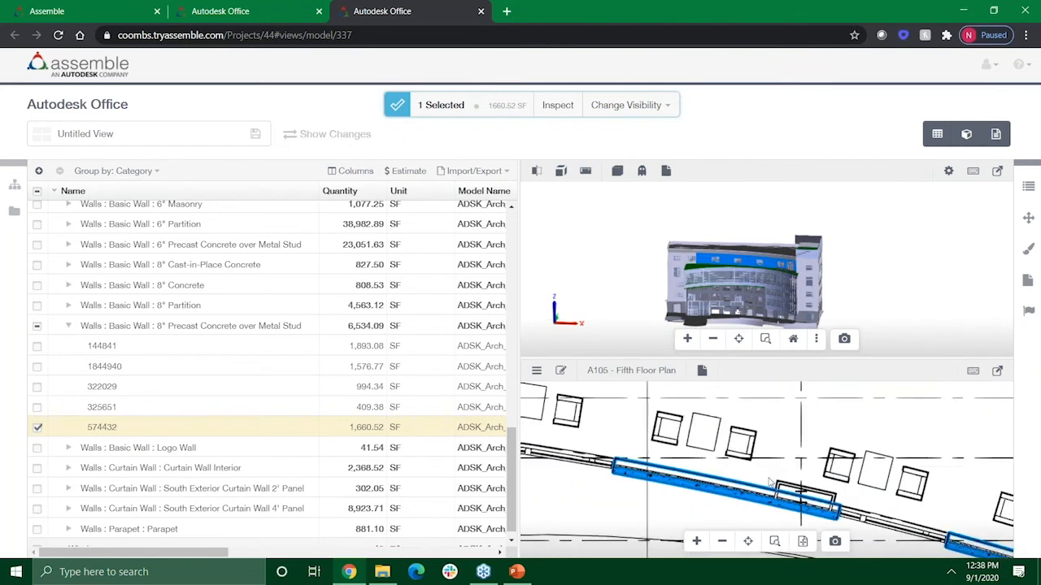
{"action": "scroll", "coordinate": [769, 481], "scroll_direction": "up", "scroll_amount": 2}
{"action": "scroll", "coordinate": [878, 530], "scroll_direction": "up", "scroll_amount": 3}
{"action": "scroll", "coordinate": [882, 524], "scroll_direction": "down", "scroll_amount": 3}
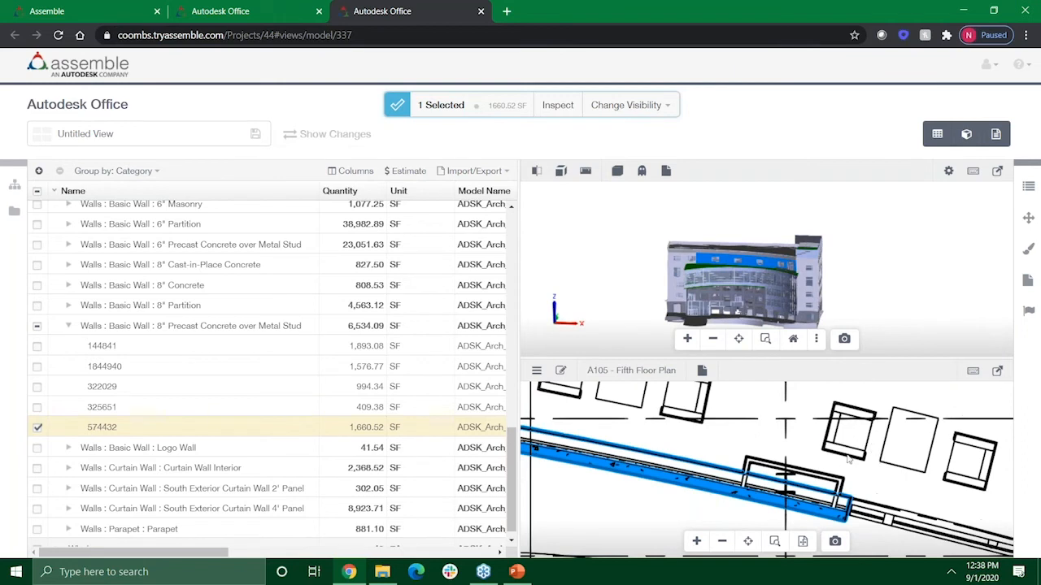
{"action": "left_click", "coordinate": [848, 459]}
Select the walls and partitions across the whole building footprint on the Fifth Floor Plan sheet.
{"action": "scroll", "coordinate": [837, 480], "scroll_direction": "down", "scroll_amount": 6}
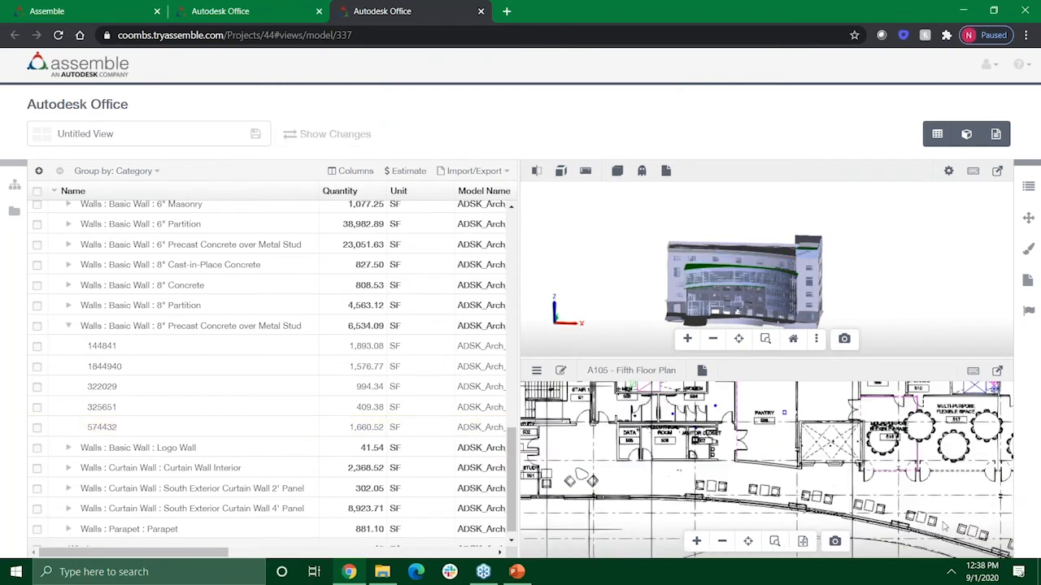
{"action": "scroll", "coordinate": [833, 496], "scroll_direction": "down", "scroll_amount": 5}
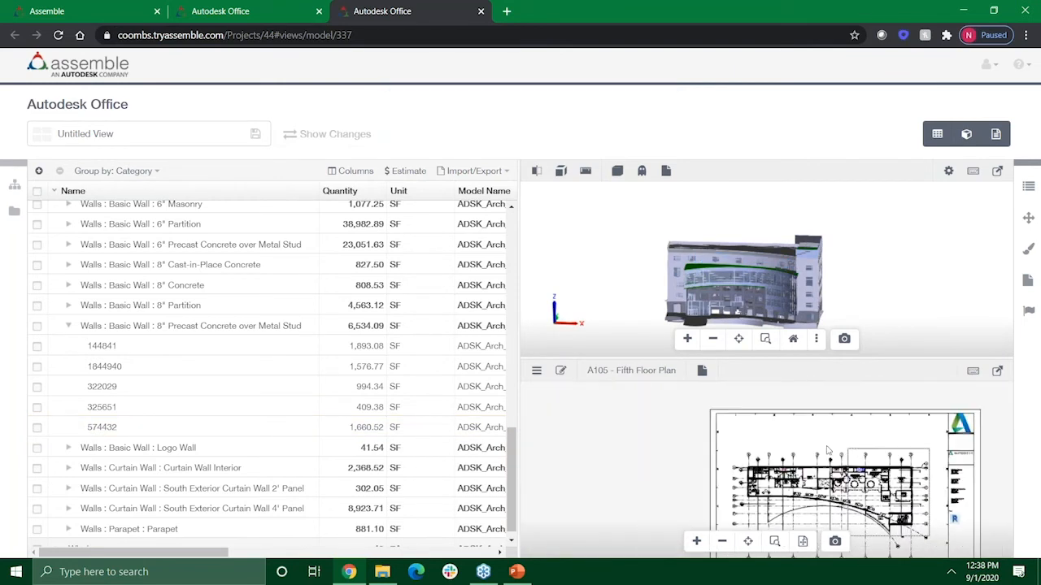
{"action": "left_click_drag", "start_coordinate": [829, 450], "coordinate": [730, 443]}
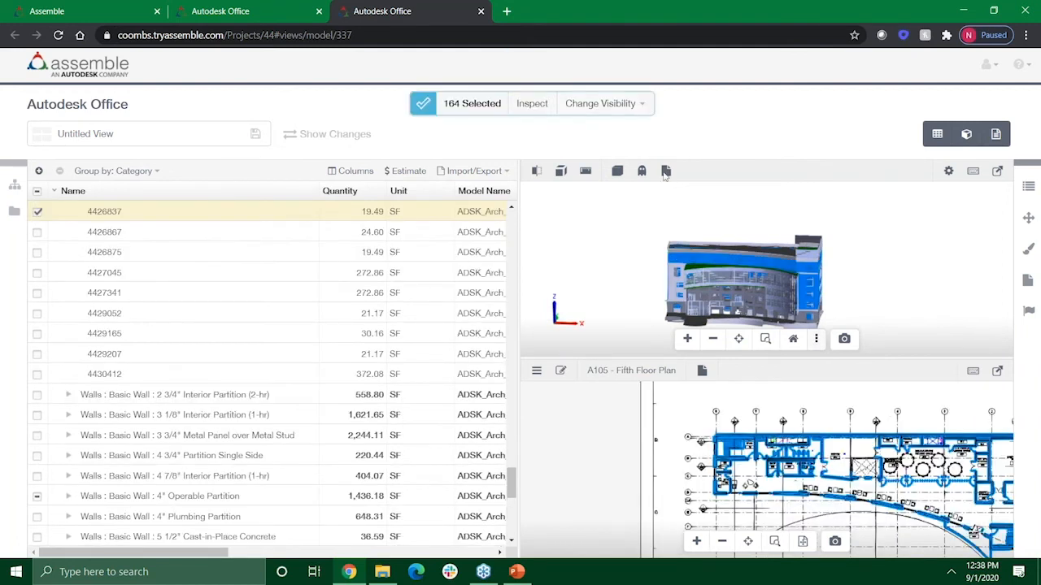
Display the 3D model in X-Ray style to view the selected elements through the building.
{"action": "left_click", "coordinate": [618, 171]}
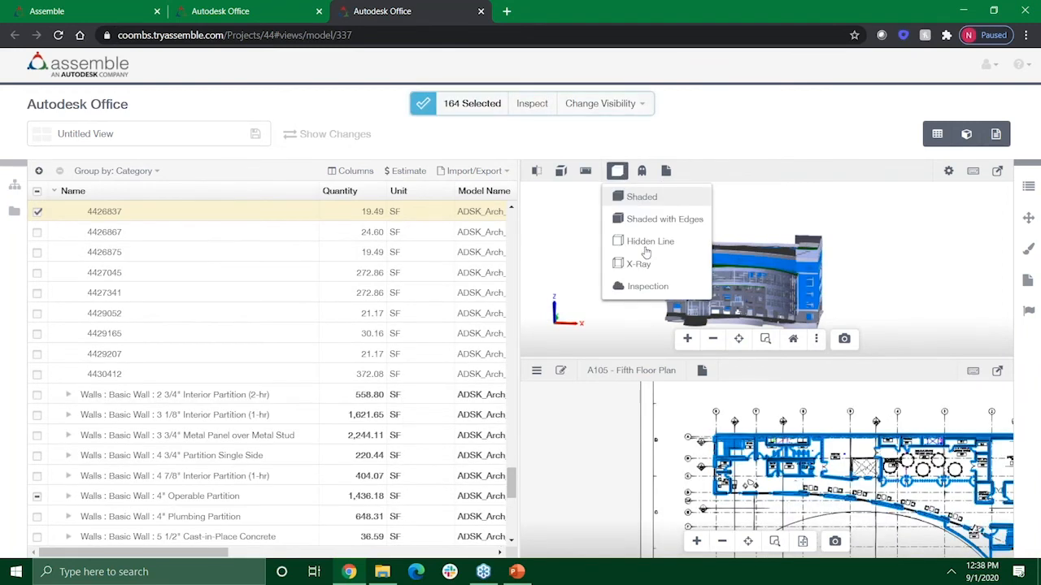
{"action": "left_click", "coordinate": [645, 245]}
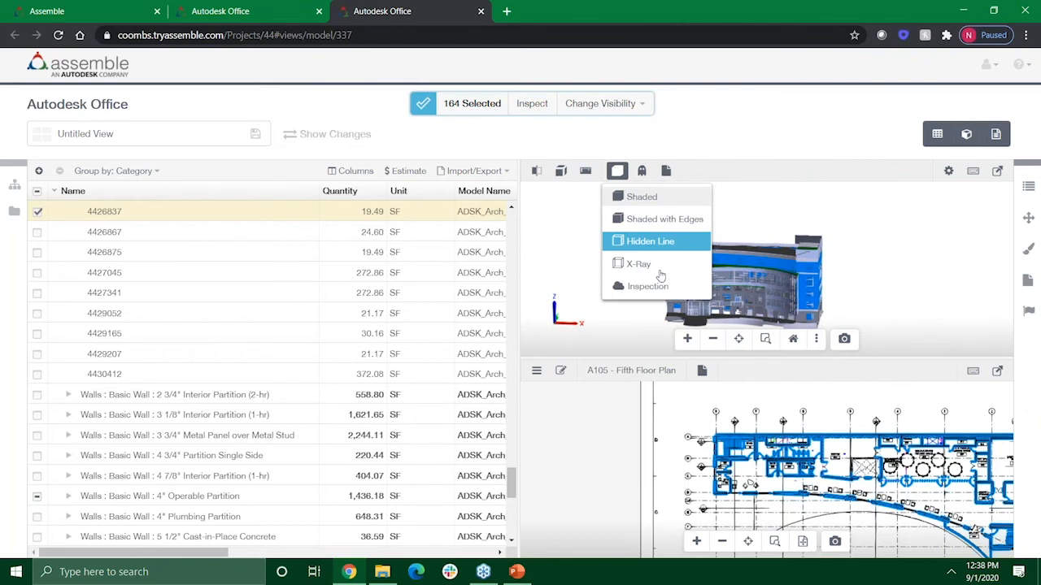
{"action": "left_click", "coordinate": [660, 274]}
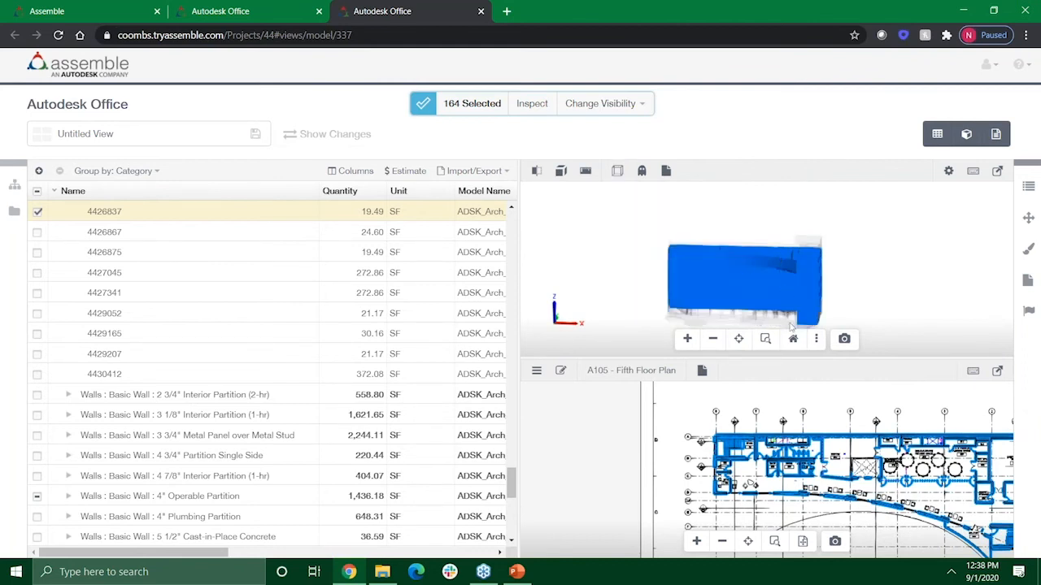
{"action": "left_click_drag", "start_coordinate": [789, 326], "coordinate": [791, 257]}
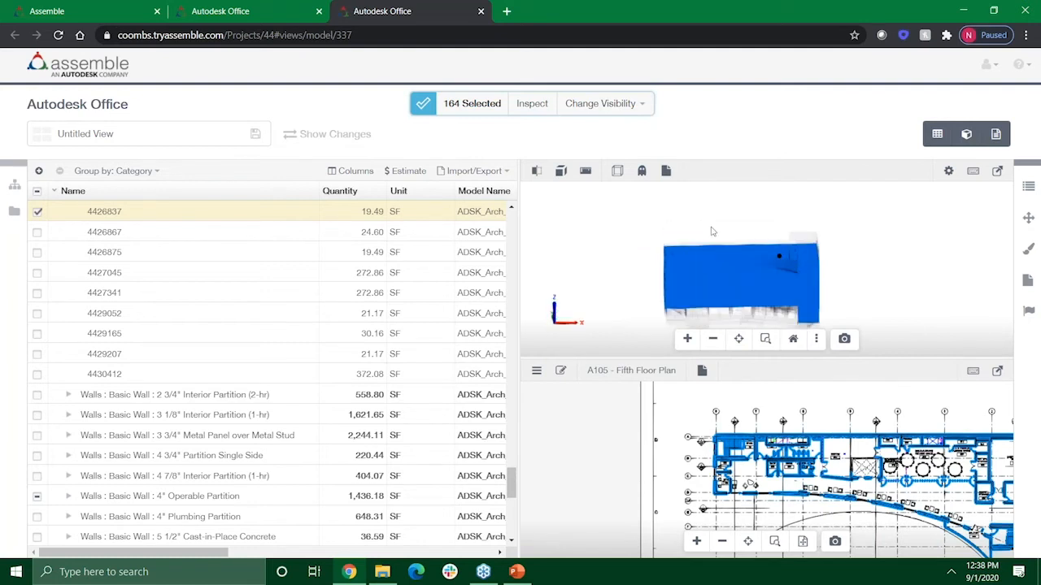
Hide the 2D sheet view and set the model's display style back to Shaded.
{"action": "left_click", "coordinate": [997, 135]}
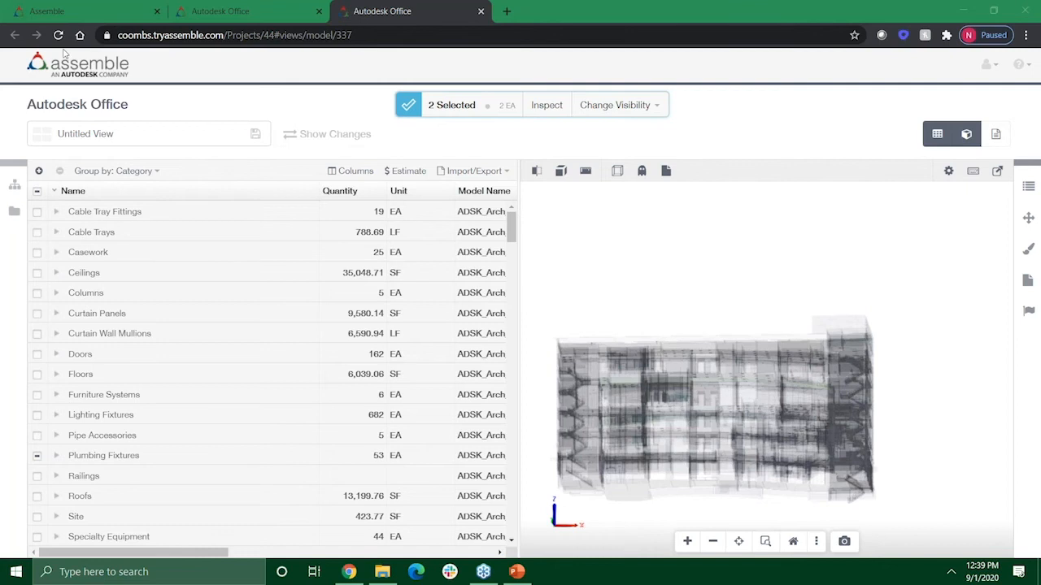
{"action": "left_click", "coordinate": [1007, 103]}
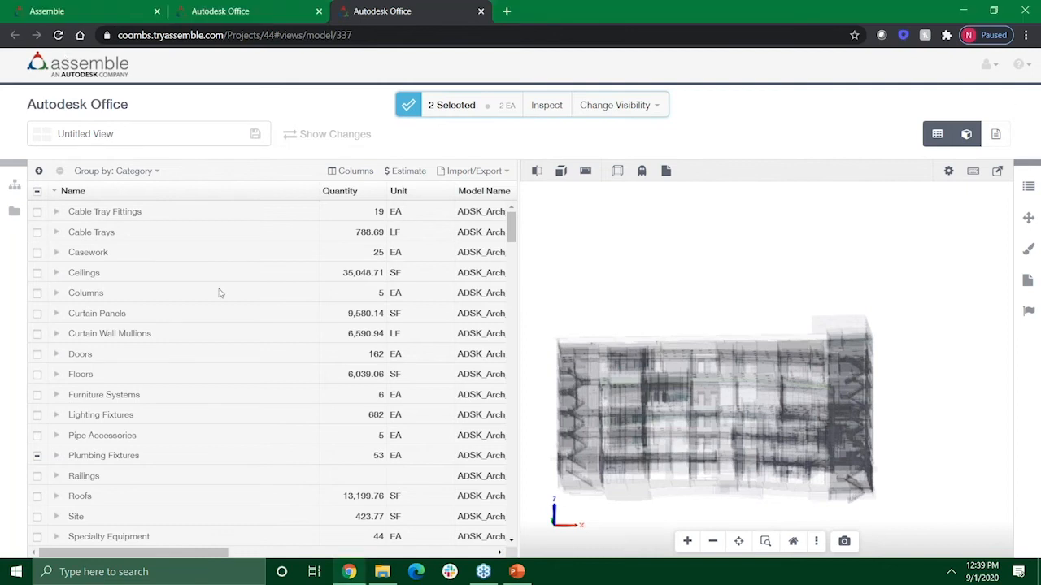
{"action": "left_click", "coordinate": [617, 170]}
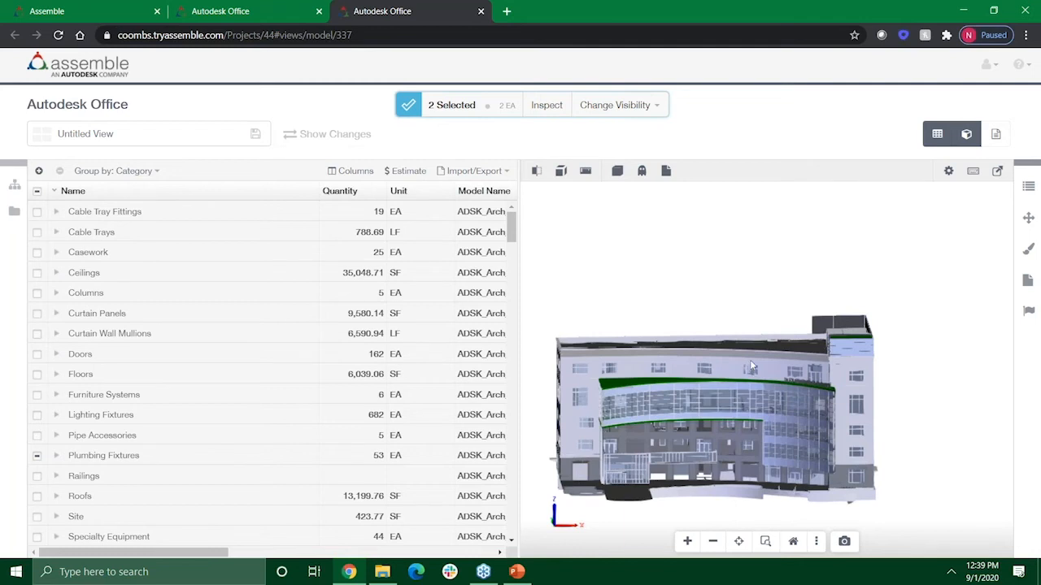
Add the upper curved facade wall to the selection and review its count, area, volume and length quantities in the grid.
{"action": "left_click", "coordinate": [749, 368]}
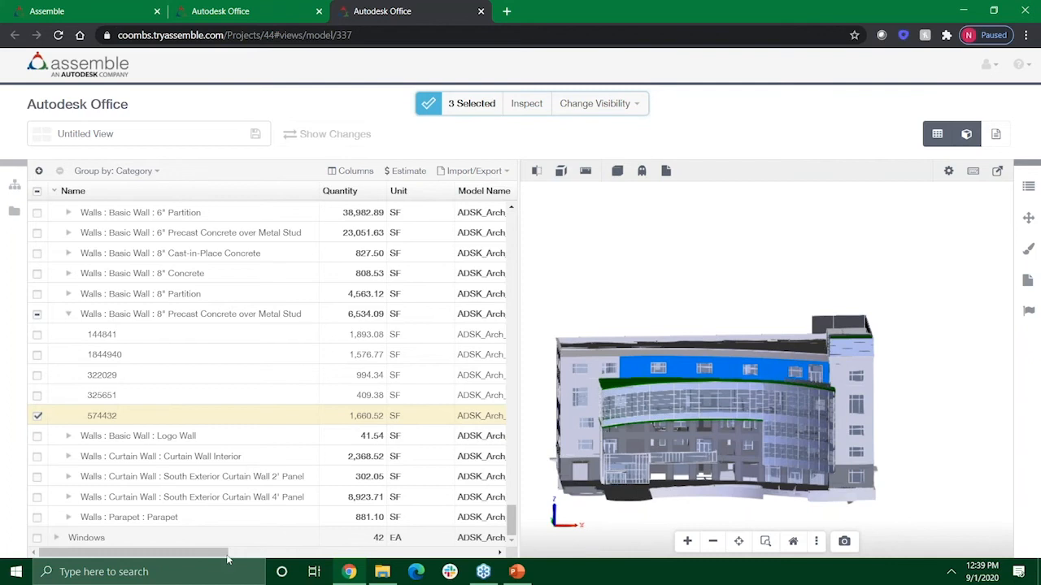
{"action": "scroll", "coordinate": [324, 553], "scroll_direction": "right", "scroll_amount": 1}
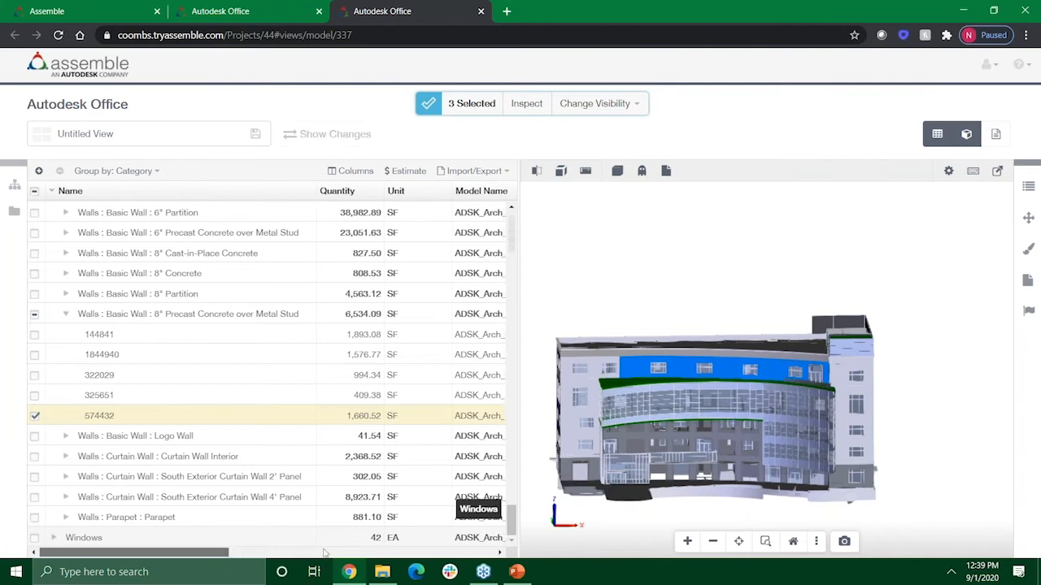
{"action": "scroll", "coordinate": [323, 553], "scroll_direction": "right", "scroll_amount": 2}
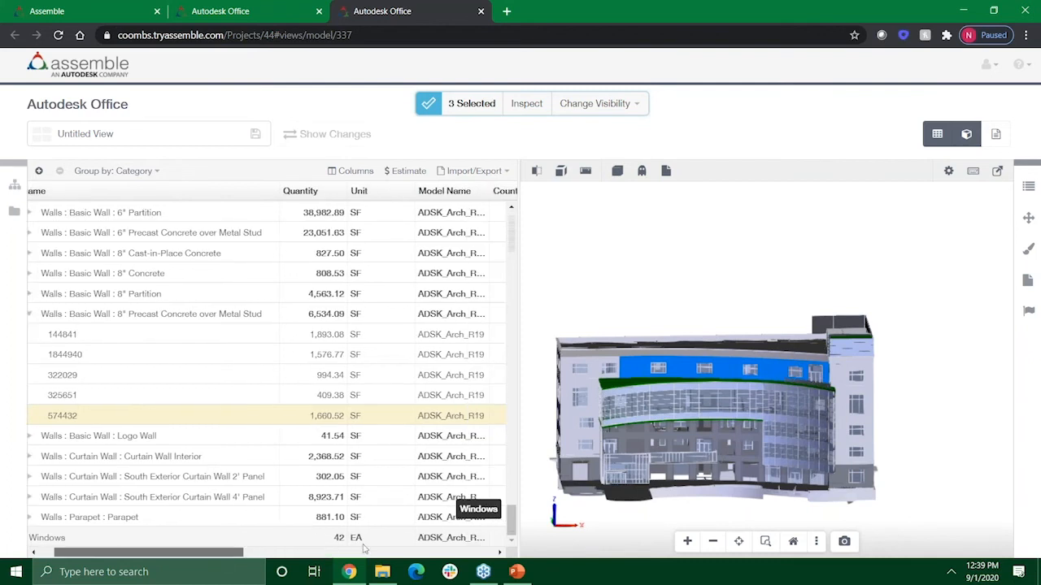
{"action": "left_click", "coordinate": [363, 552]}
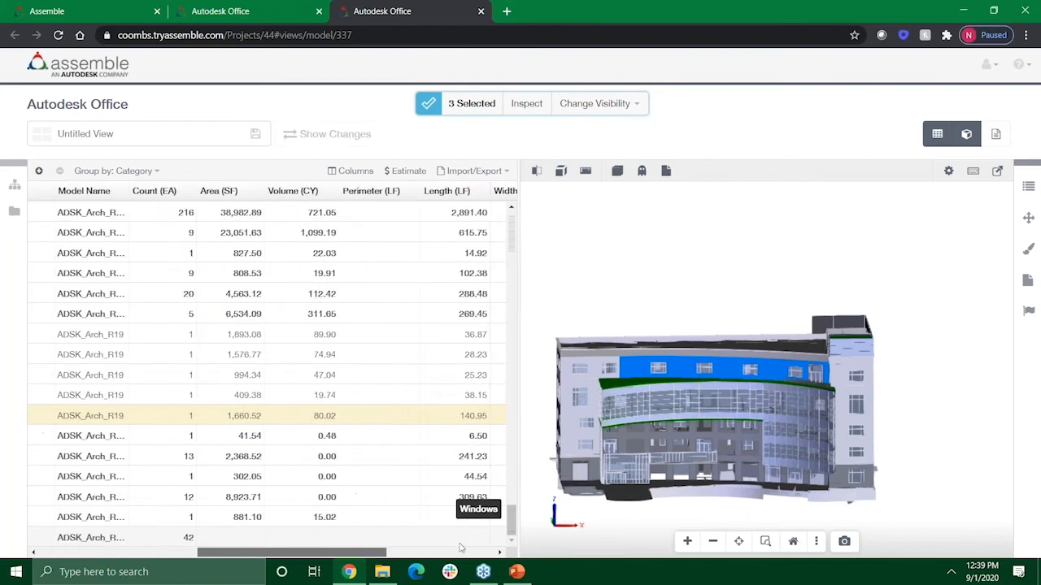
{"action": "left_click_drag", "start_coordinate": [415, 554], "coordinate": [324, 551]}
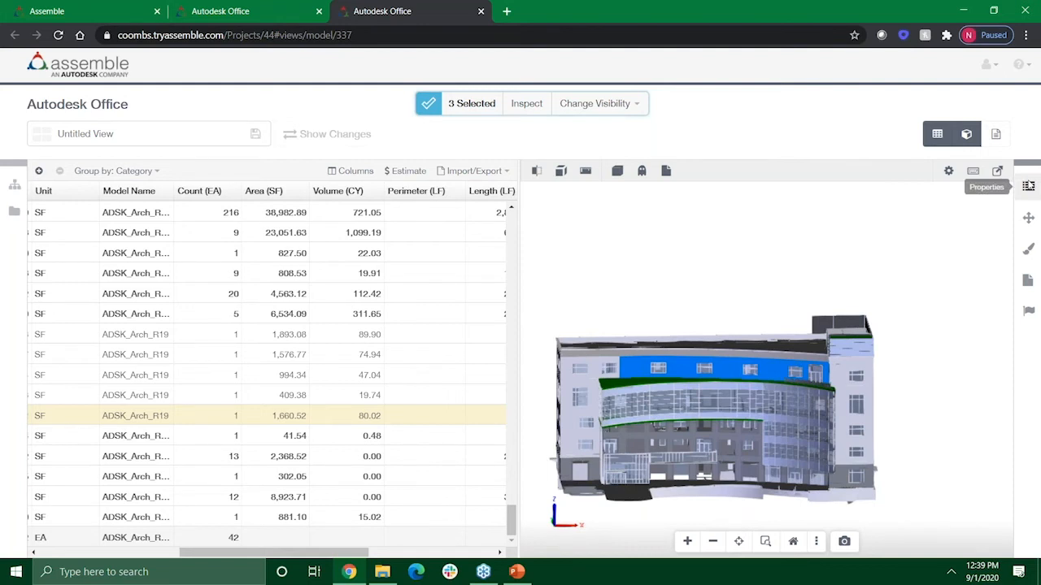
Open the properties of the selected elements and review their Assemble and Model properties.
{"action": "left_click", "coordinate": [1028, 186]}
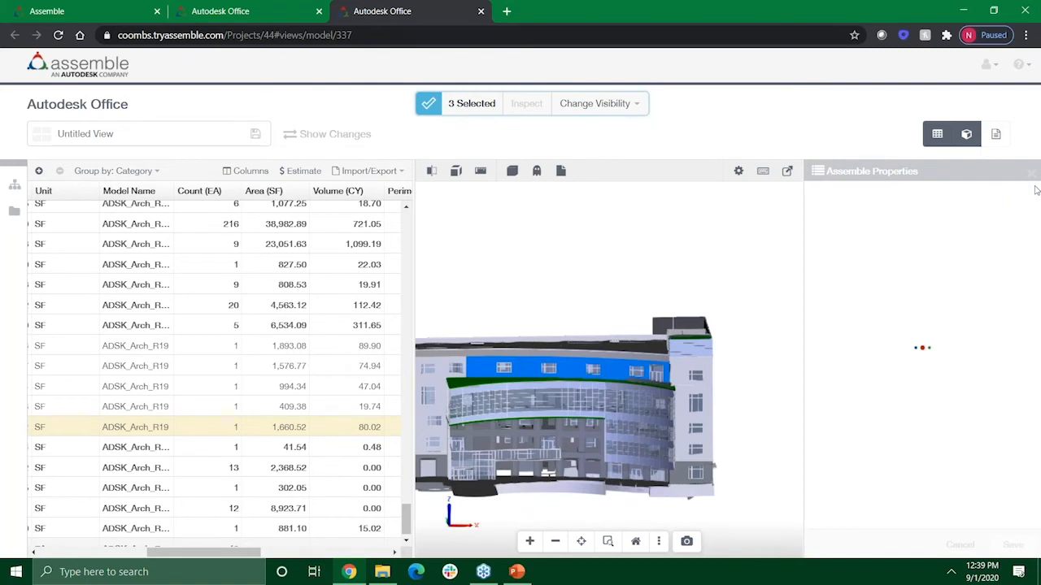
{"action": "scroll", "coordinate": [878, 366], "scroll_direction": "down", "scroll_amount": 1}
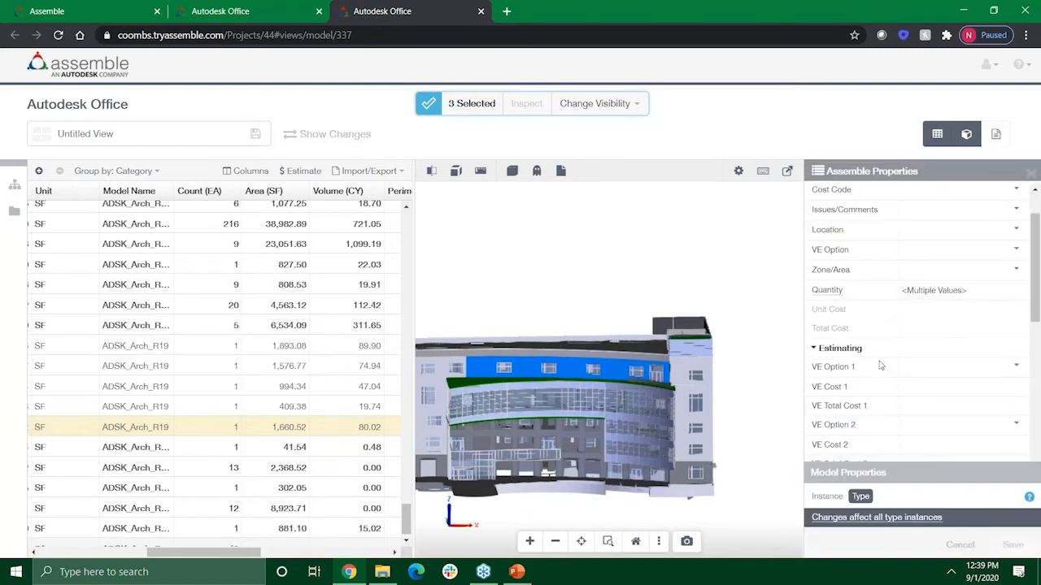
{"action": "scroll", "coordinate": [884, 361], "scroll_direction": "down", "scroll_amount": 5}
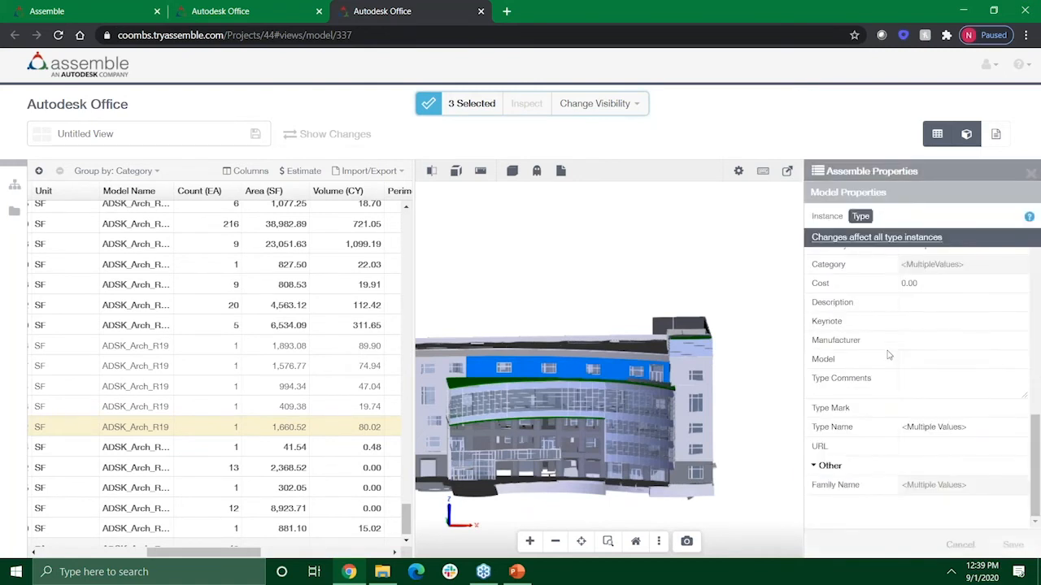
{"action": "scroll", "coordinate": [836, 226], "scroll_direction": "up", "scroll_amount": 2}
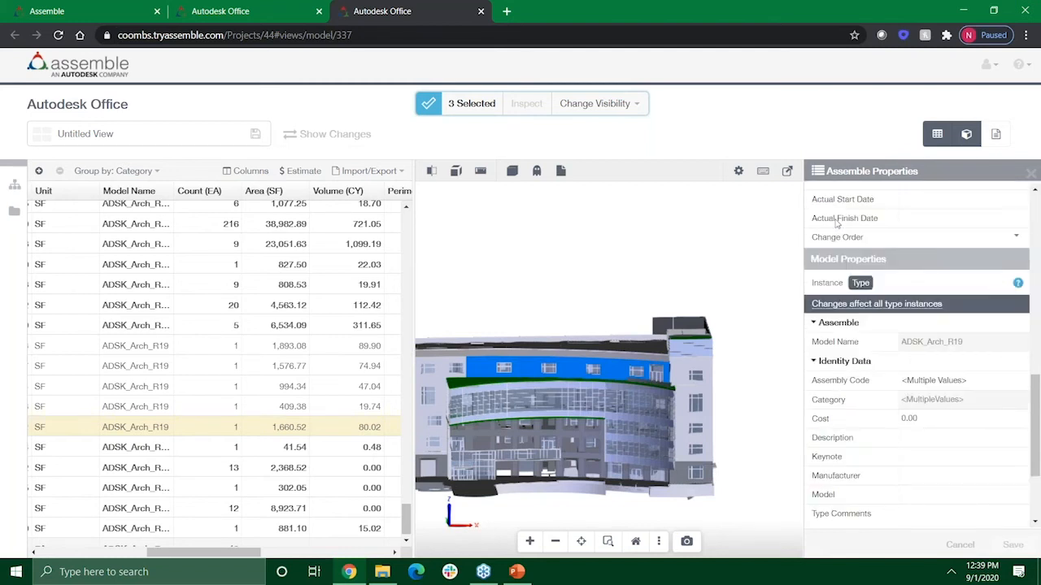
Show the instance model properties of the selected elements and select the facade wall at the building's tower end.
{"action": "scroll", "coordinate": [833, 284], "scroll_direction": "up", "scroll_amount": 1}
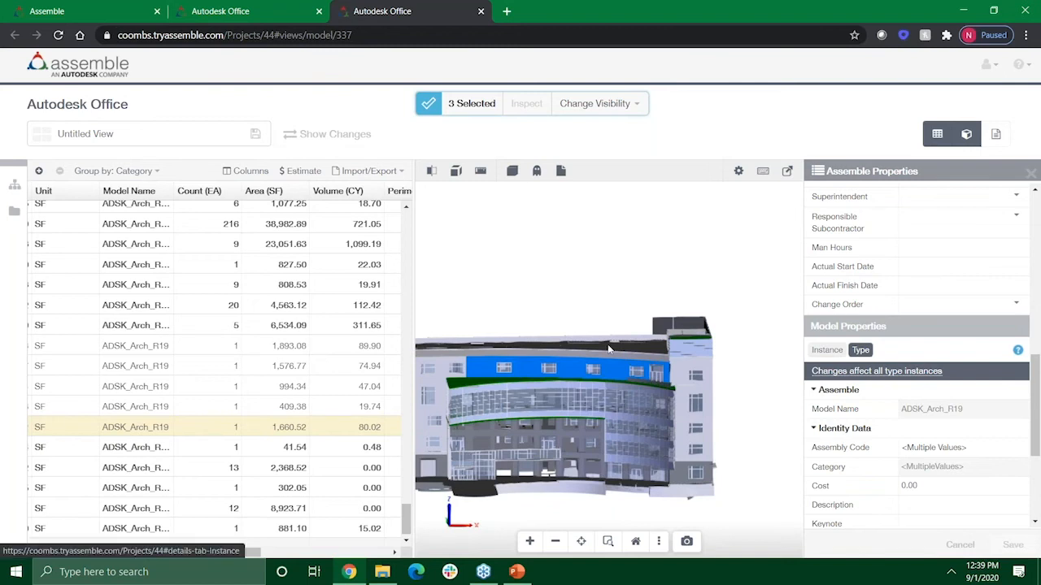
{"action": "left_click", "coordinate": [827, 351]}
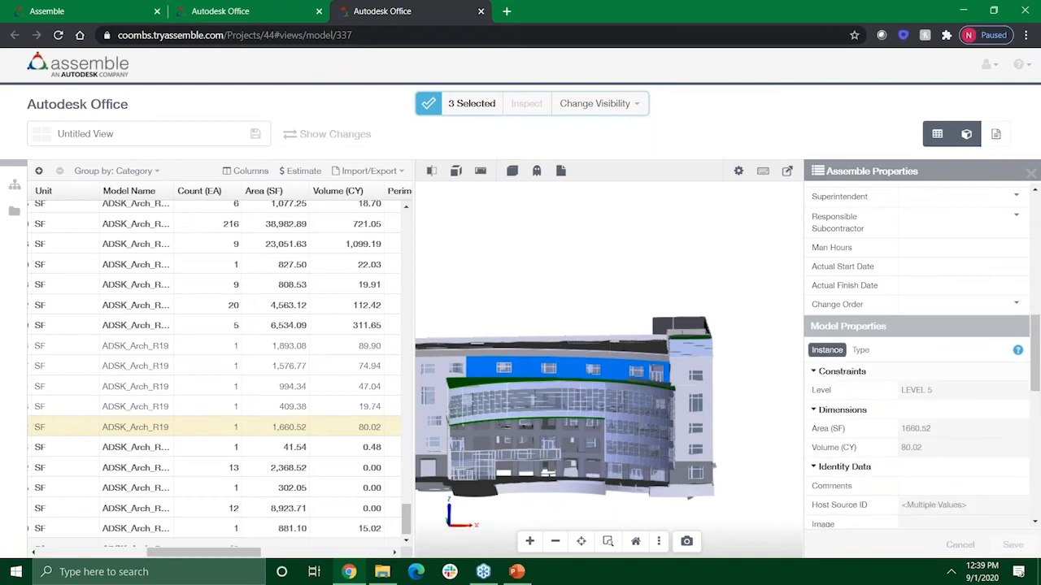
{"action": "left_click", "coordinate": [704, 366]}
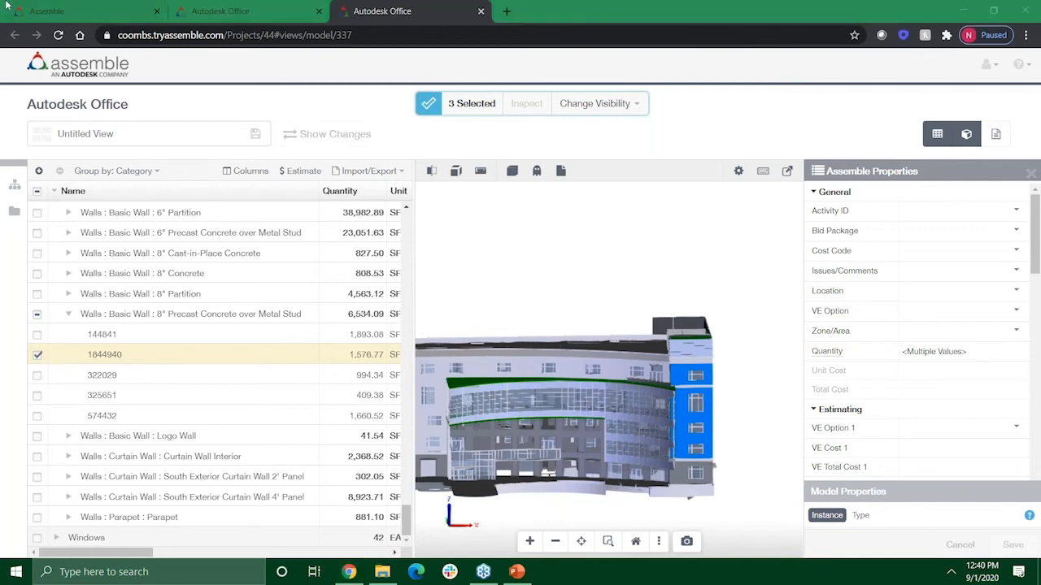
Clear the selection, select only wall 144841 of the 8" Precast Concrete over Metal Stud type, and review its instance constraints and dimensions.
{"action": "left_click", "coordinate": [37, 191]}
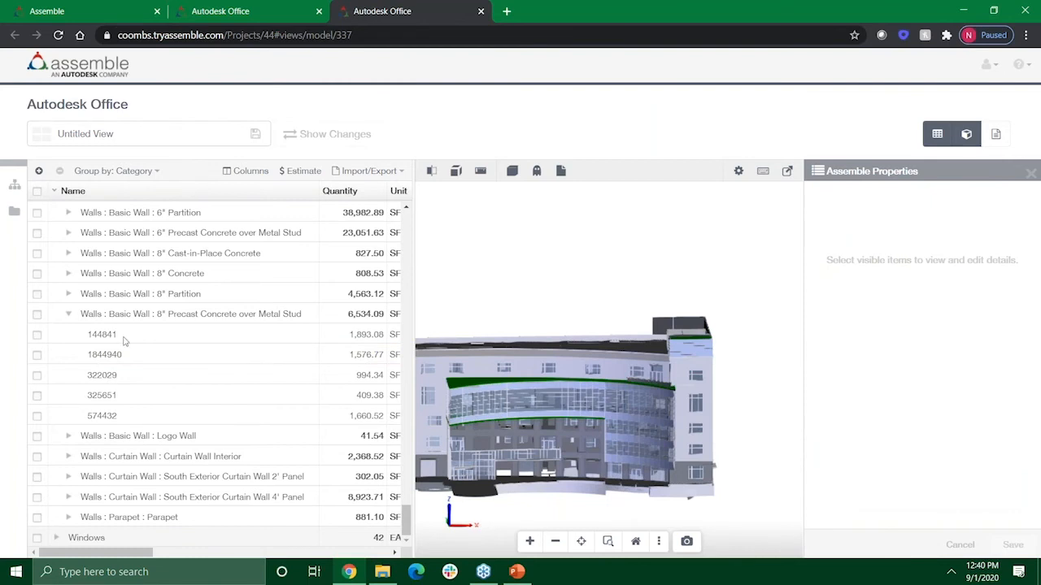
{"action": "left_click", "coordinate": [529, 384]}
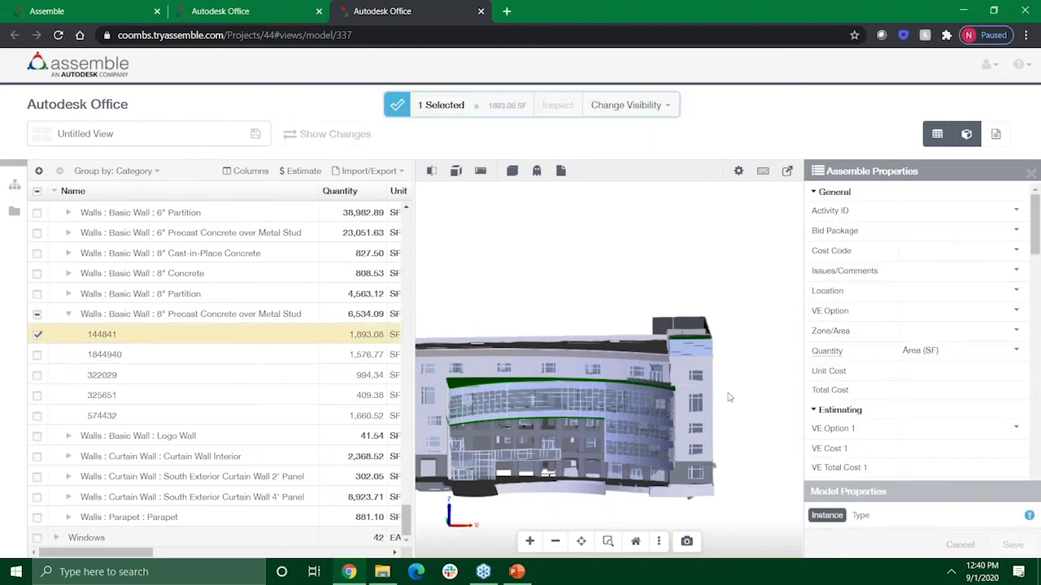
{"action": "scroll", "coordinate": [918, 342], "scroll_direction": "down", "scroll_amount": 1}
{"action": "scroll", "coordinate": [886, 365], "scroll_direction": "down", "scroll_amount": 5}
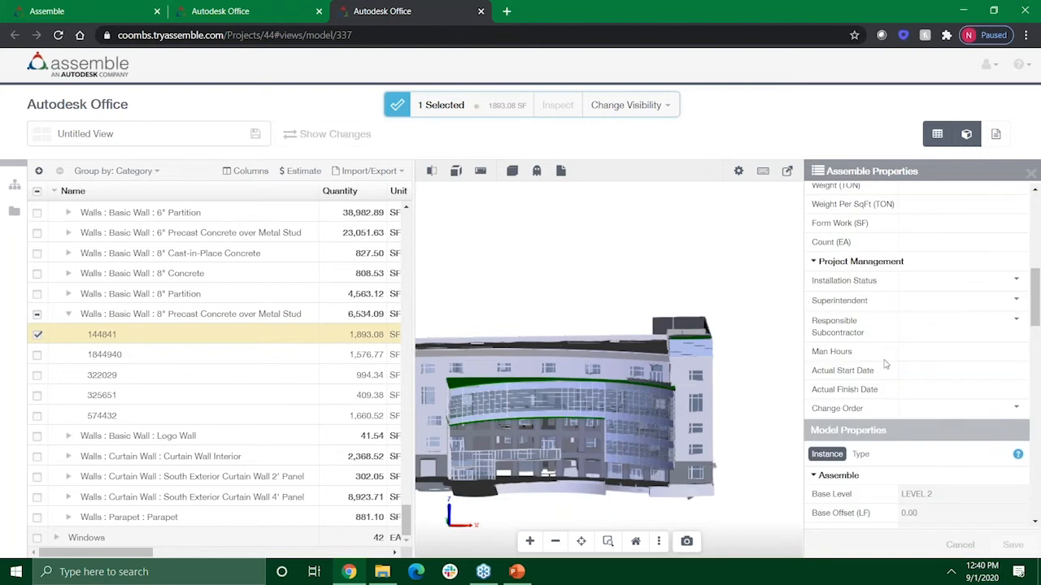
{"action": "scroll", "coordinate": [895, 382], "scroll_direction": "down", "scroll_amount": 5}
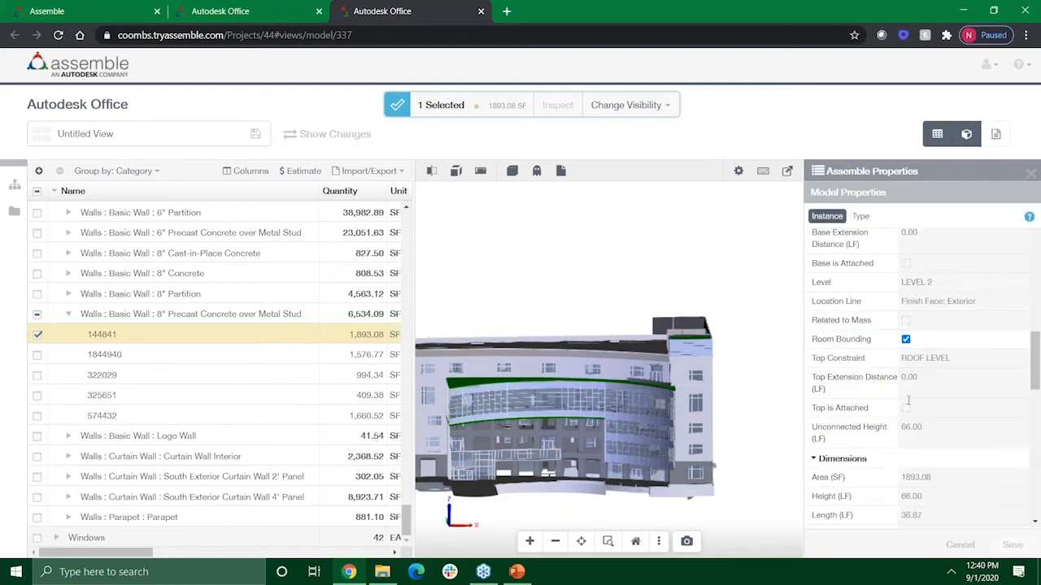
{"action": "scroll", "coordinate": [908, 400], "scroll_direction": "down", "scroll_amount": 5}
{"action": "scroll", "coordinate": [937, 366], "scroll_direction": "up", "scroll_amount": 1}
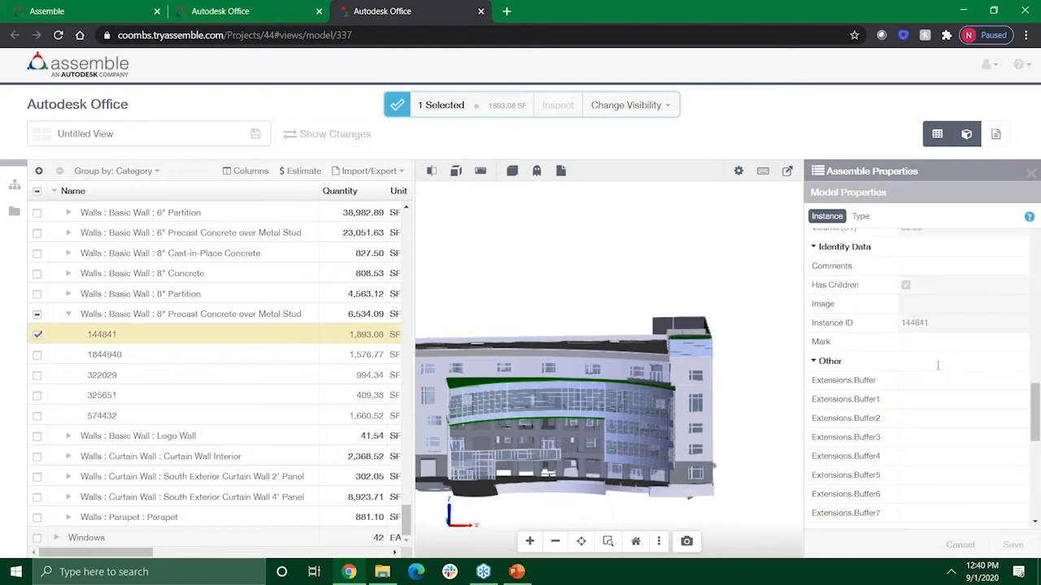
{"action": "scroll", "coordinate": [937, 366], "scroll_direction": "up", "scroll_amount": 1}
{"action": "scroll", "coordinate": [938, 365], "scroll_direction": "up", "scroll_amount": 2}
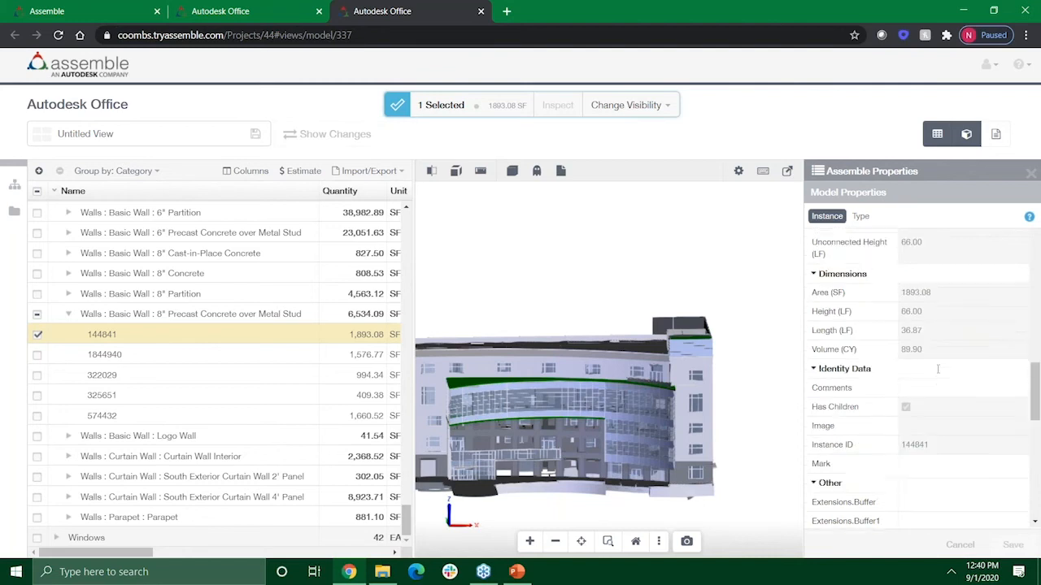
Review the wall's Identity Data and Other model properties, including its family, type and file name.
{"action": "scroll", "coordinate": [939, 374], "scroll_direction": "down", "scroll_amount": 4}
{"action": "scroll", "coordinate": [937, 374], "scroll_direction": "down", "scroll_amount": 1}
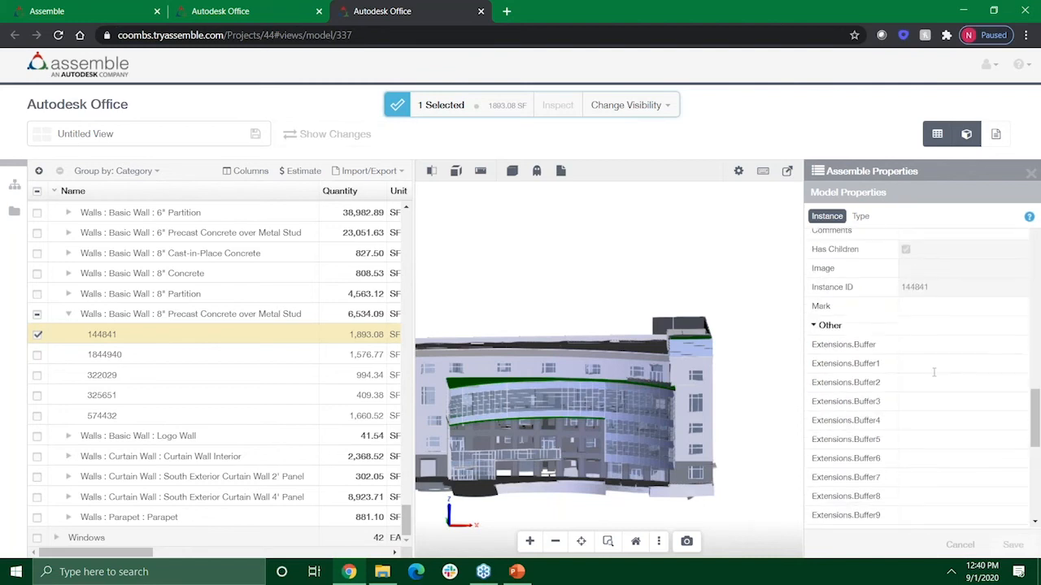
{"action": "scroll", "coordinate": [934, 373], "scroll_direction": "down", "scroll_amount": 5}
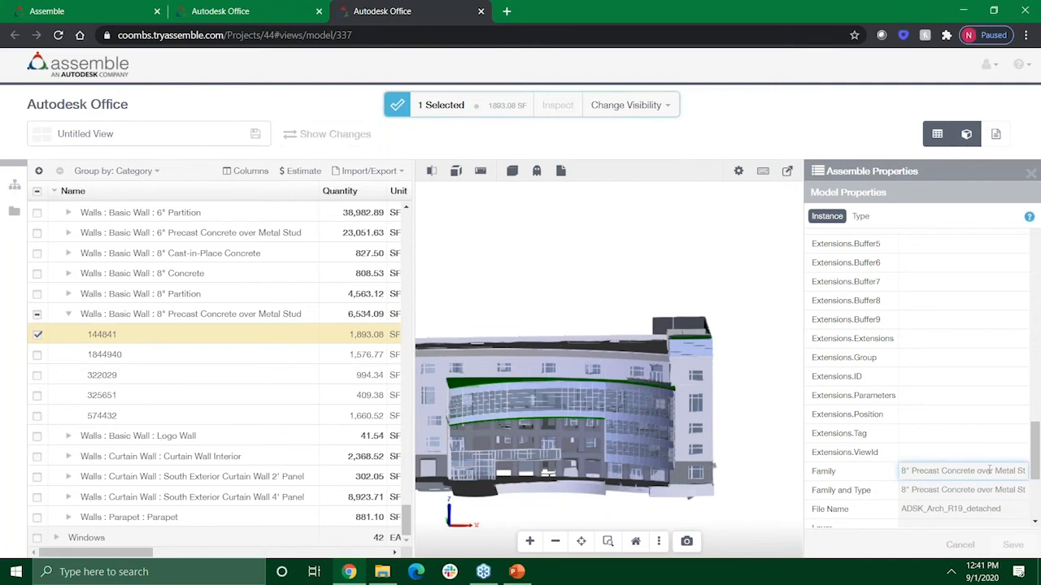
{"action": "scroll", "coordinate": [989, 470], "scroll_direction": "down", "scroll_amount": 1}
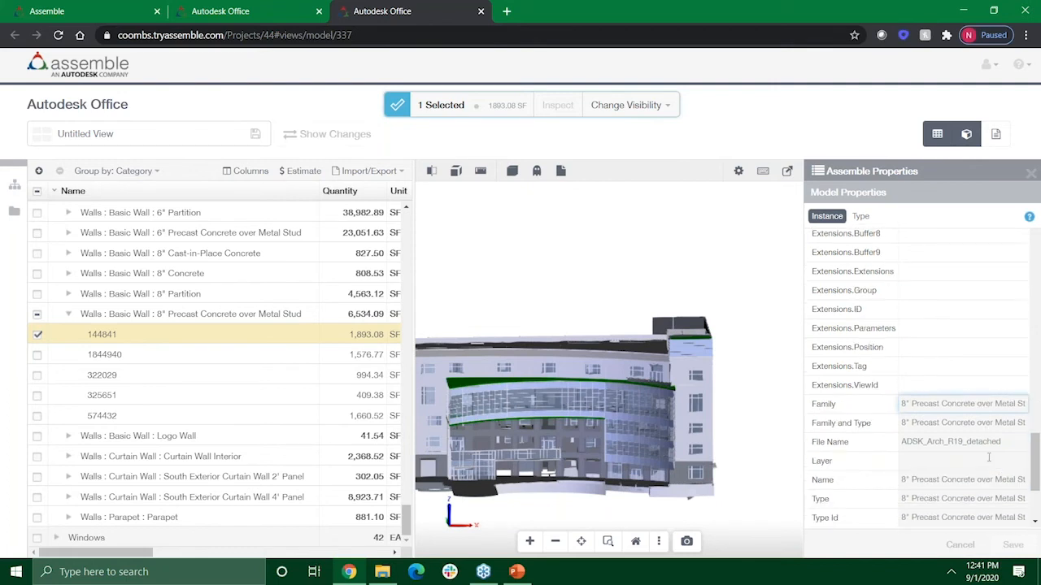
{"action": "scroll", "coordinate": [989, 458], "scroll_direction": "up", "scroll_amount": 6}
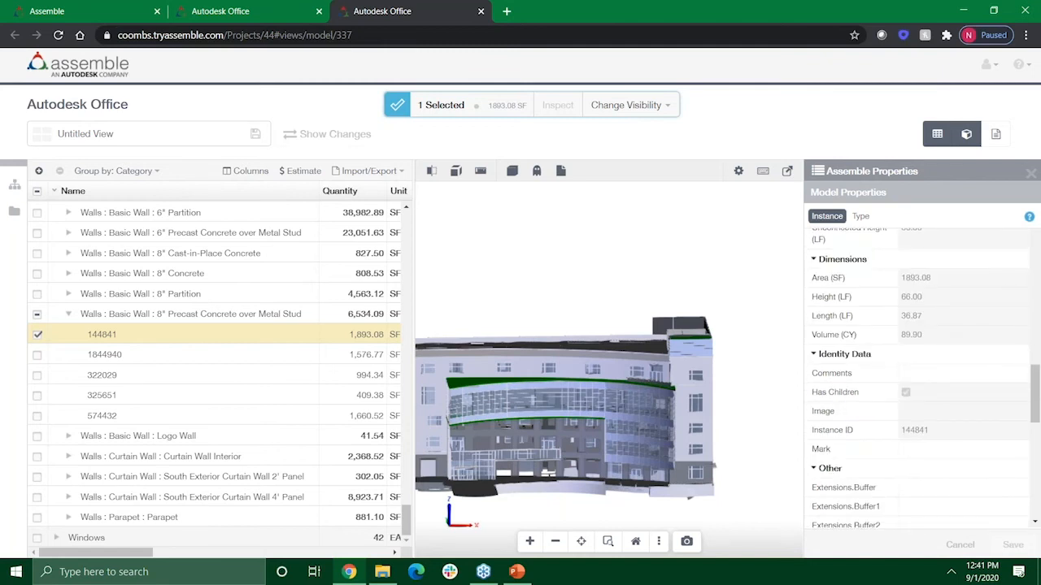
{"action": "scroll", "coordinate": [948, 423], "scroll_direction": "up", "scroll_amount": 10}
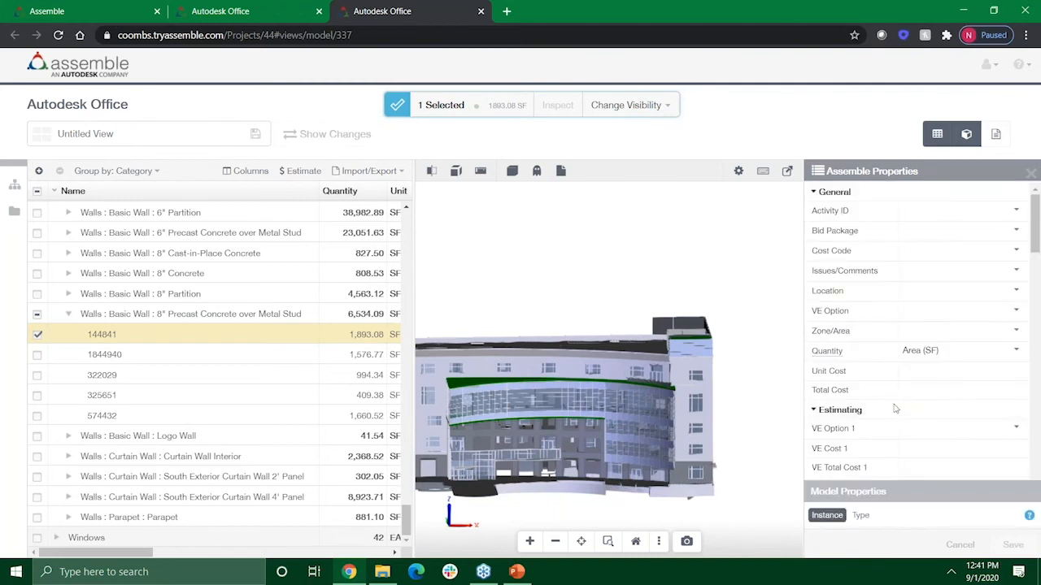
Show the available Bid Package options for the wall and look over its General and Estimating properties.
{"action": "left_click", "coordinate": [944, 235]}
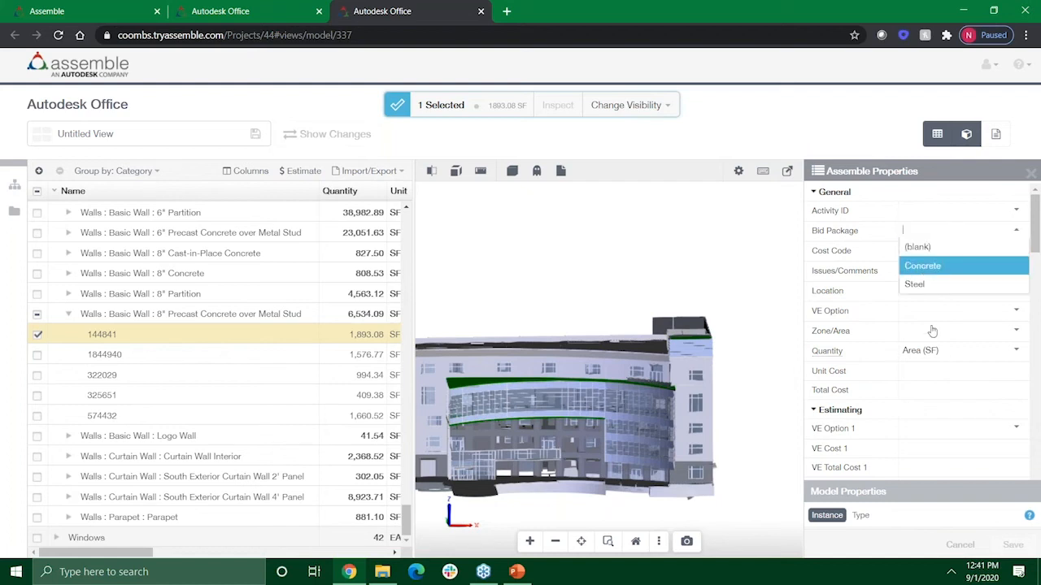
{"action": "scroll", "coordinate": [929, 354], "scroll_direction": "down", "scroll_amount": 1}
{"action": "scroll", "coordinate": [926, 378], "scroll_direction": "down", "scroll_amount": 4}
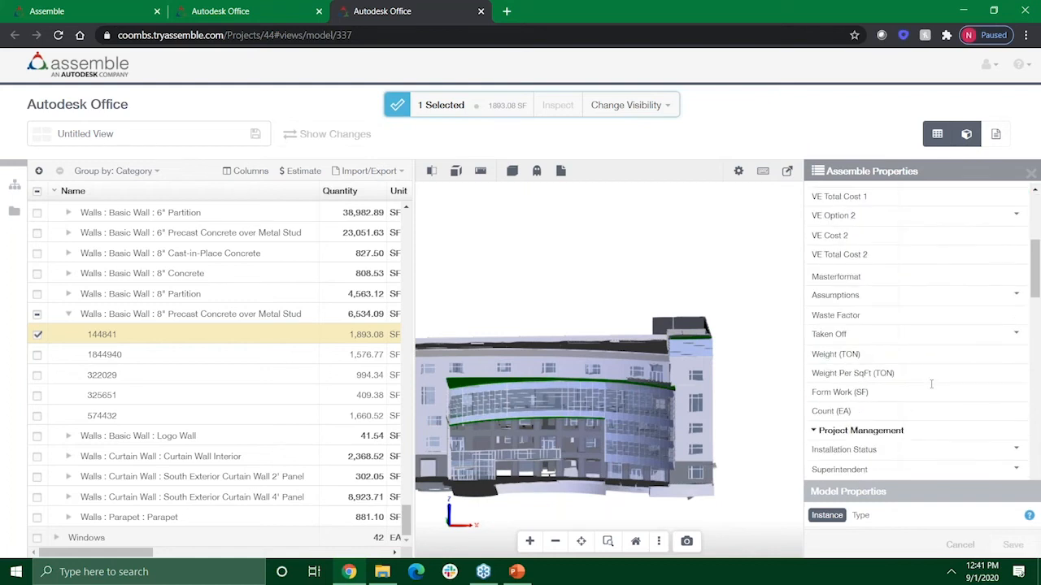
{"action": "scroll", "coordinate": [931, 384], "scroll_direction": "up", "scroll_amount": 5}
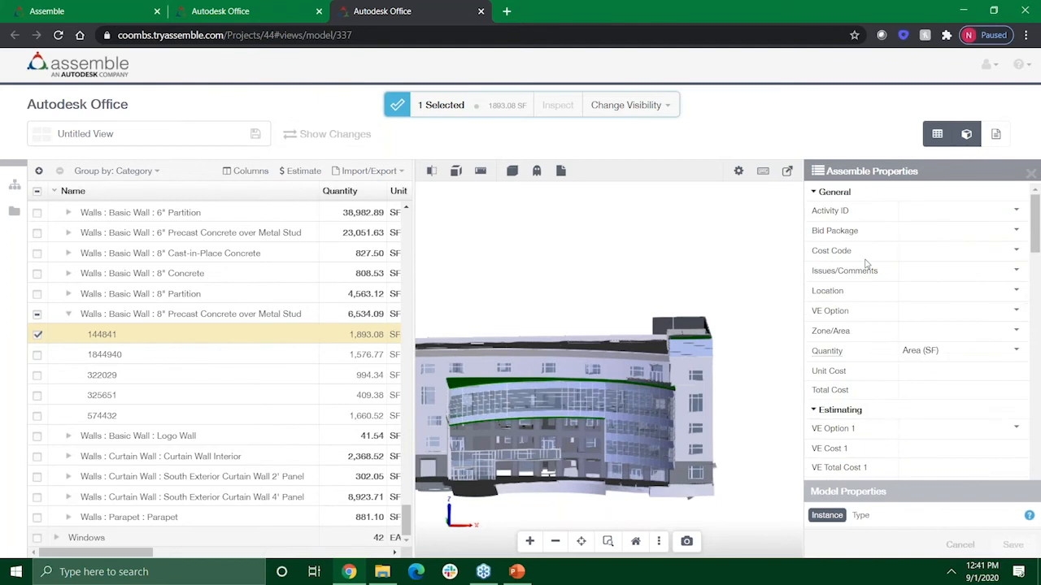
Review the wall's Estimating properties and its Project Management fields, such as man hours and actual dates.
{"action": "scroll", "coordinate": [879, 321], "scroll_direction": "down", "scroll_amount": 2}
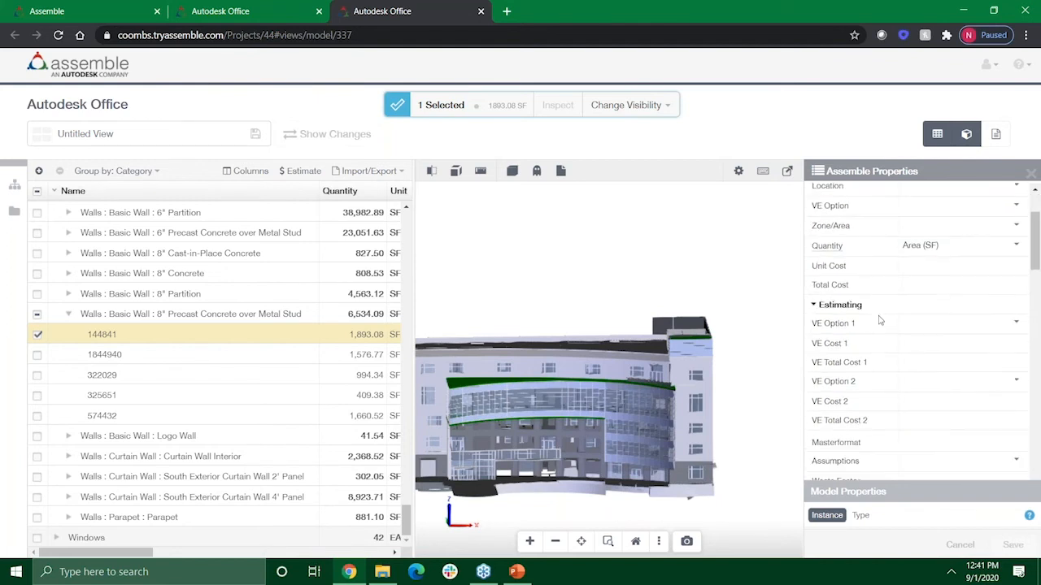
{"action": "scroll", "coordinate": [880, 319], "scroll_direction": "down", "scroll_amount": 3}
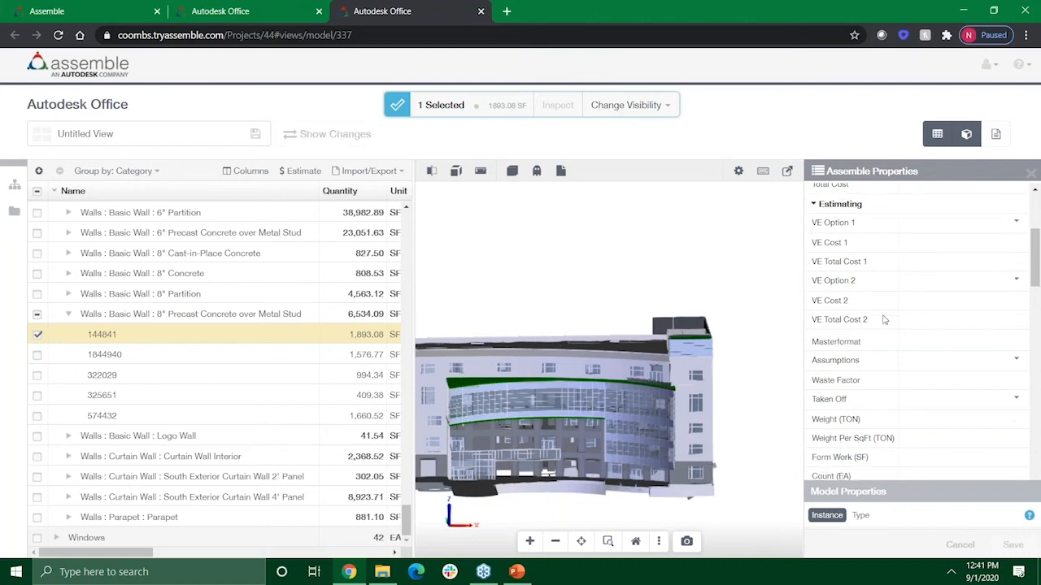
{"action": "scroll", "coordinate": [888, 232], "scroll_direction": "down", "scroll_amount": 1}
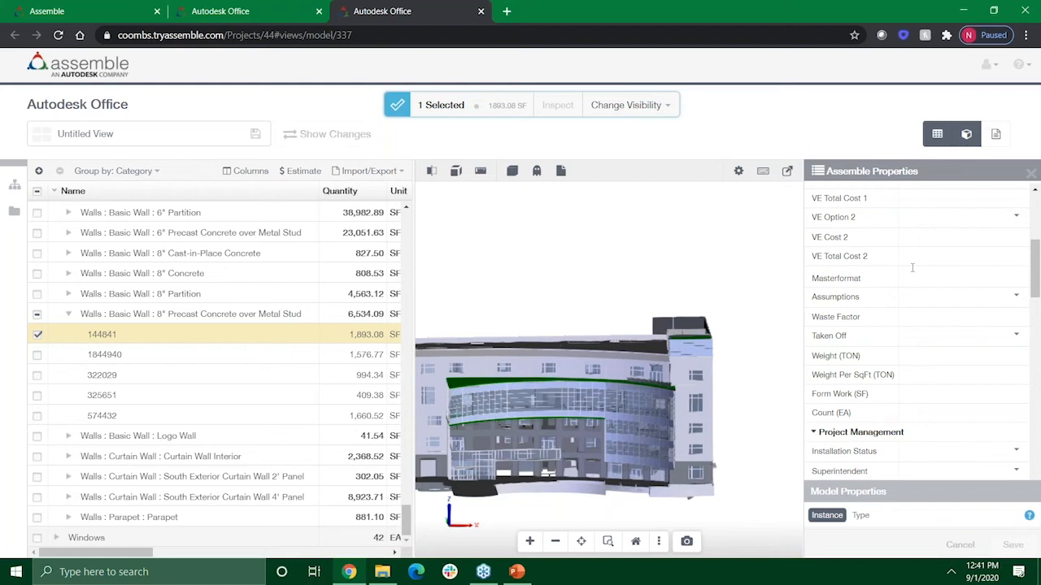
{"action": "scroll", "coordinate": [913, 268], "scroll_direction": "down", "scroll_amount": 5}
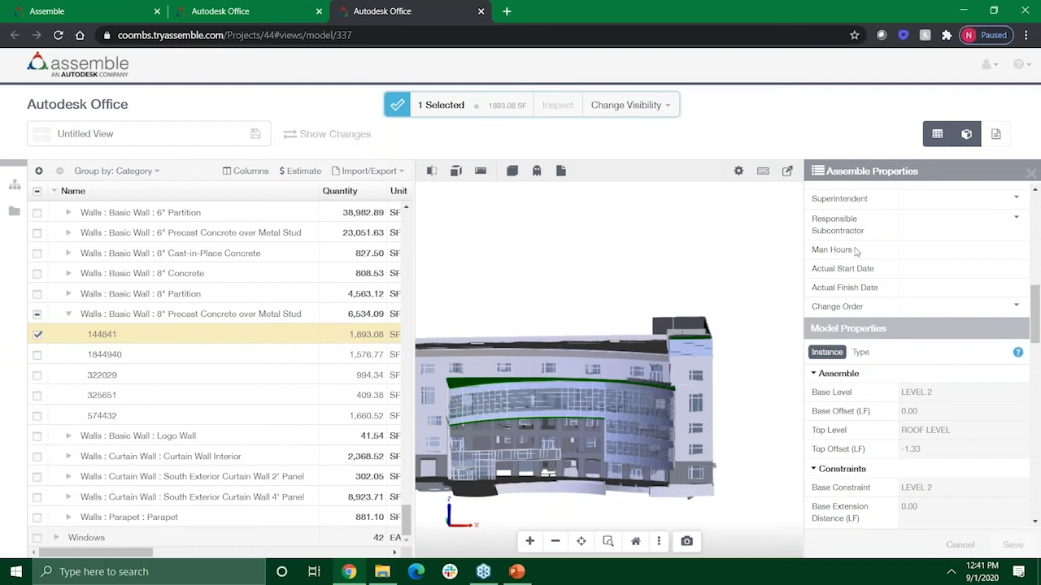
{"action": "scroll", "coordinate": [872, 272], "scroll_direction": "up", "scroll_amount": 3}
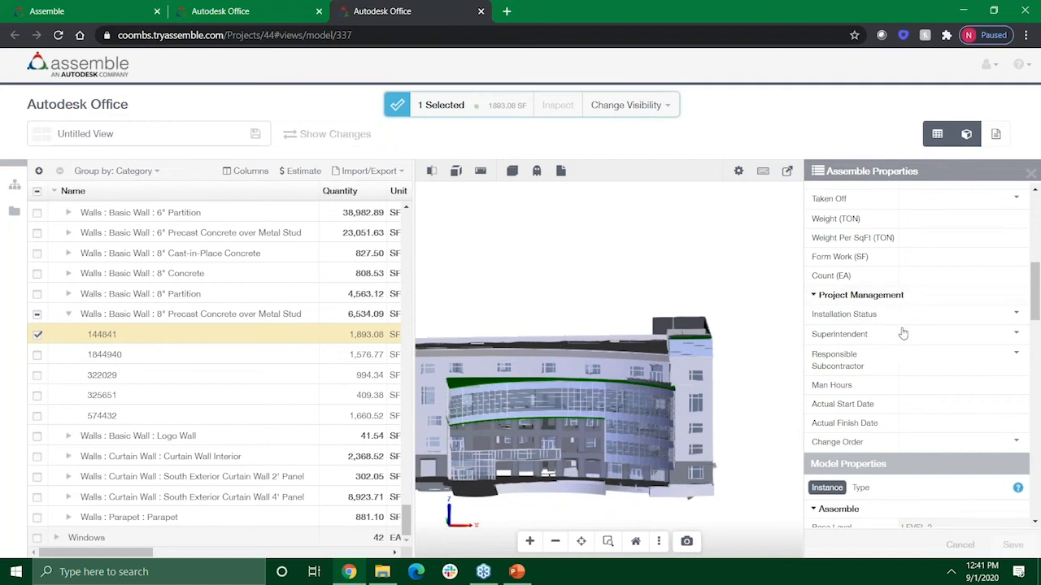
Check the available Installation Status options for the wall and close the list without choosing a value.
{"action": "left_click", "coordinate": [956, 315]}
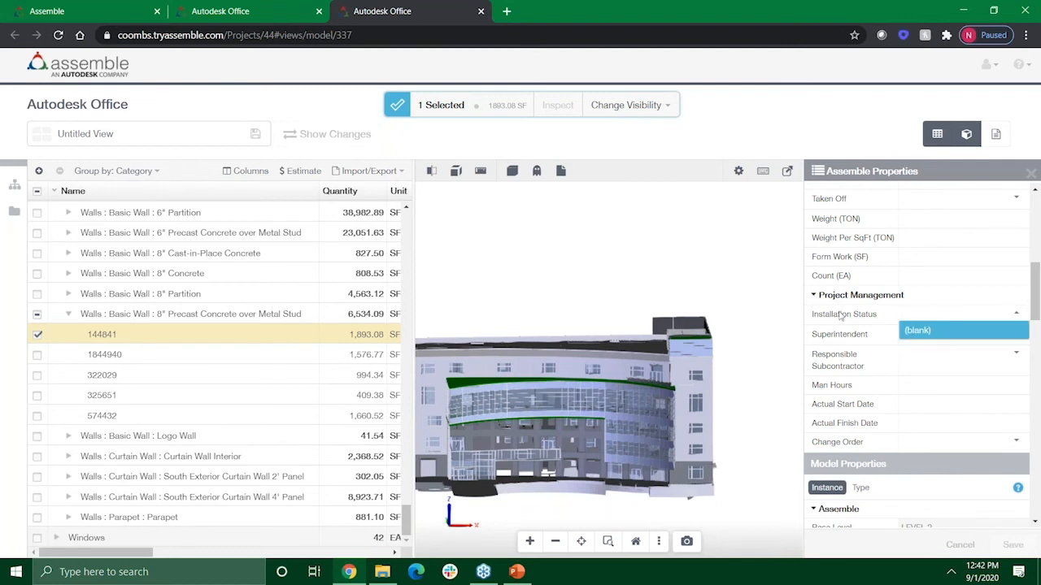
{"action": "left_click", "coordinate": [881, 422]}
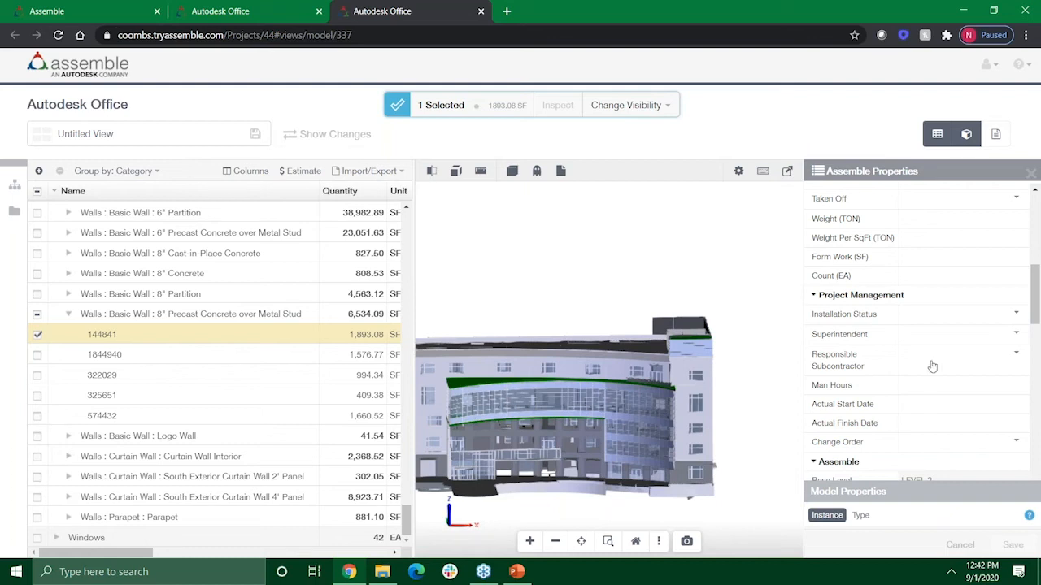
{"action": "scroll", "coordinate": [907, 372], "scroll_direction": "up", "scroll_amount": 1}
{"action": "scroll", "coordinate": [907, 372], "scroll_direction": "up", "scroll_amount": 2}
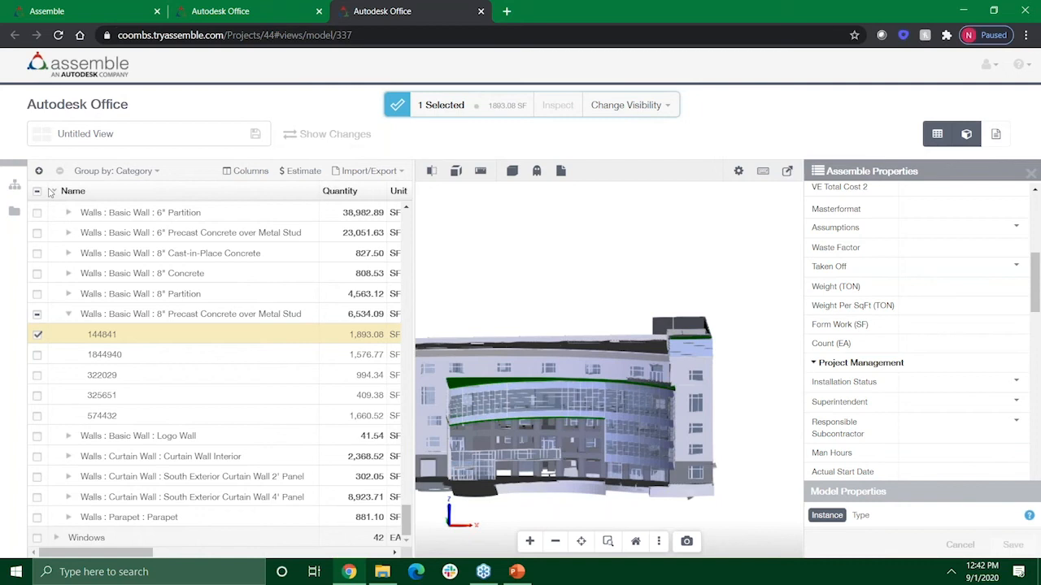
Open the Model Tree and use Visibility Settings to turn on the ADSK_Structure_R19 model alongside the architectural model.
{"action": "left_click", "coordinate": [14, 185]}
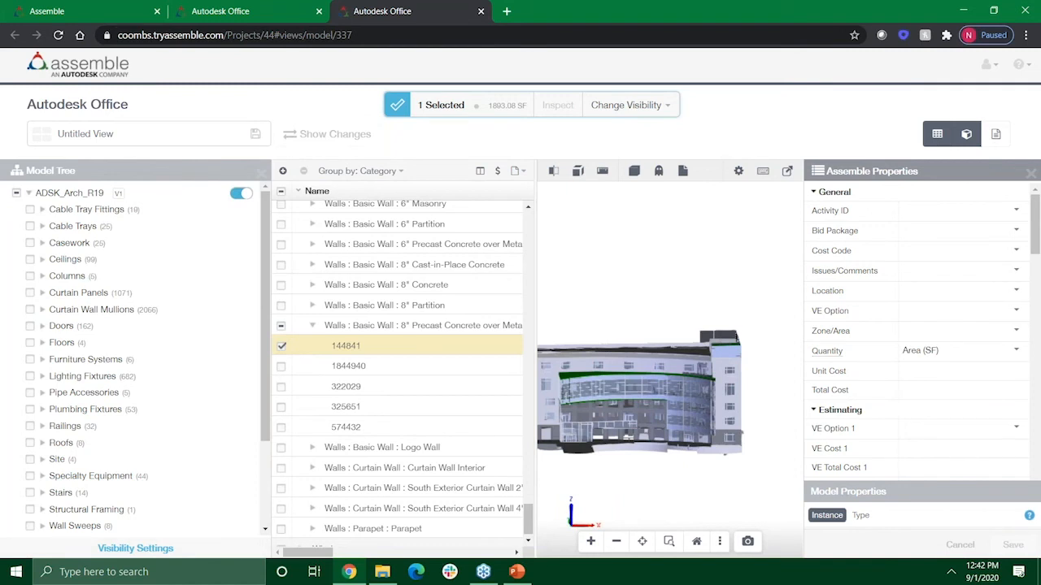
{"action": "left_click", "coordinate": [126, 549]}
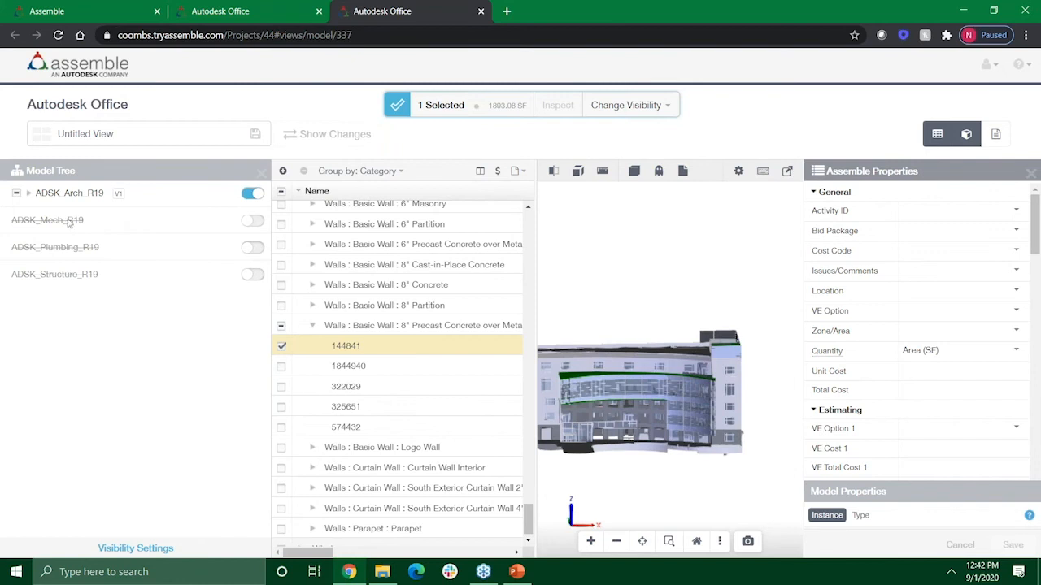
{"action": "left_click", "coordinate": [203, 278]}
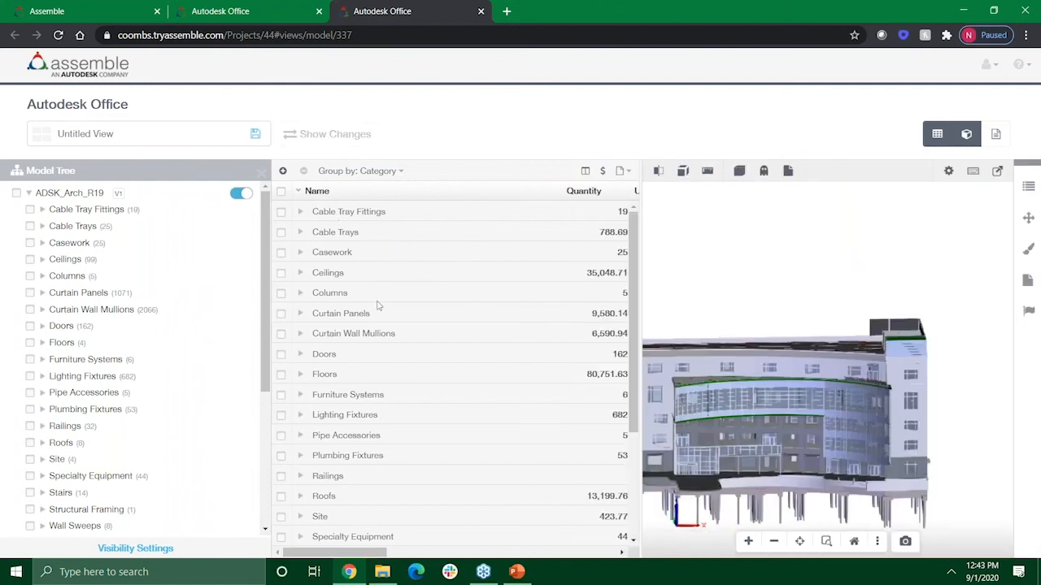
Review the combined model's categories in the grid and 3D view, and expand Structural Columns down to its HSS Rectangular-Column instances.
{"action": "scroll", "coordinate": [379, 355], "scroll_direction": "down", "scroll_amount": 3}
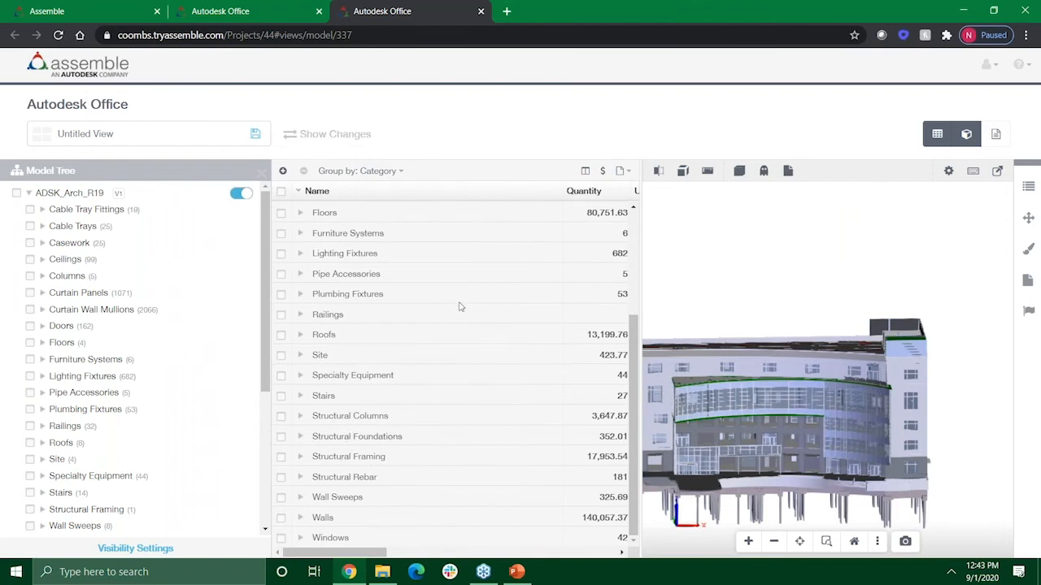
{"action": "left_click_drag", "start_coordinate": [820, 412], "coordinate": [838, 404]}
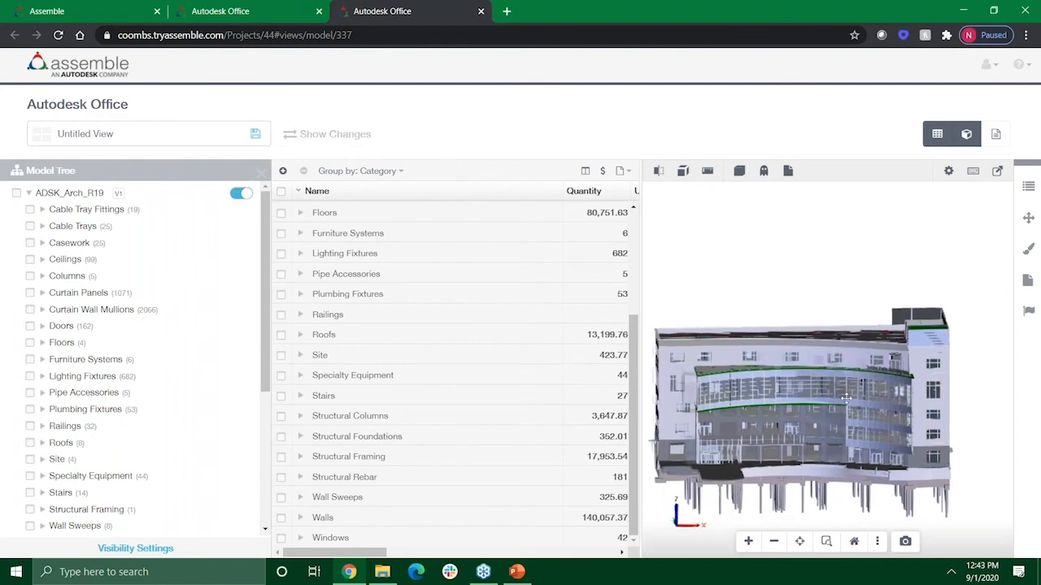
{"action": "left_click_drag", "start_coordinate": [846, 398], "coordinate": [820, 395]}
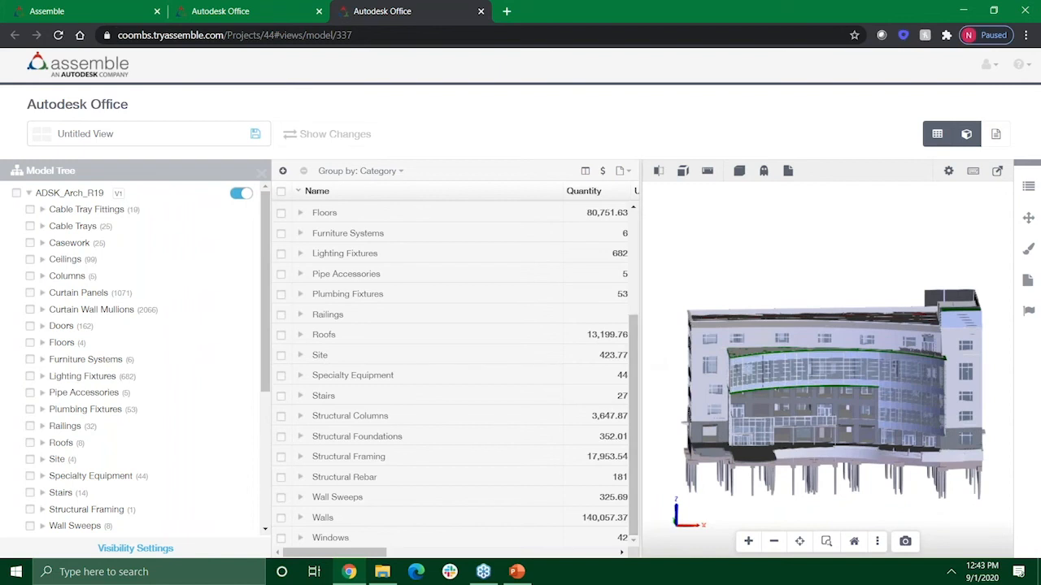
{"action": "scroll", "coordinate": [532, 480], "scroll_direction": "up", "scroll_amount": 2}
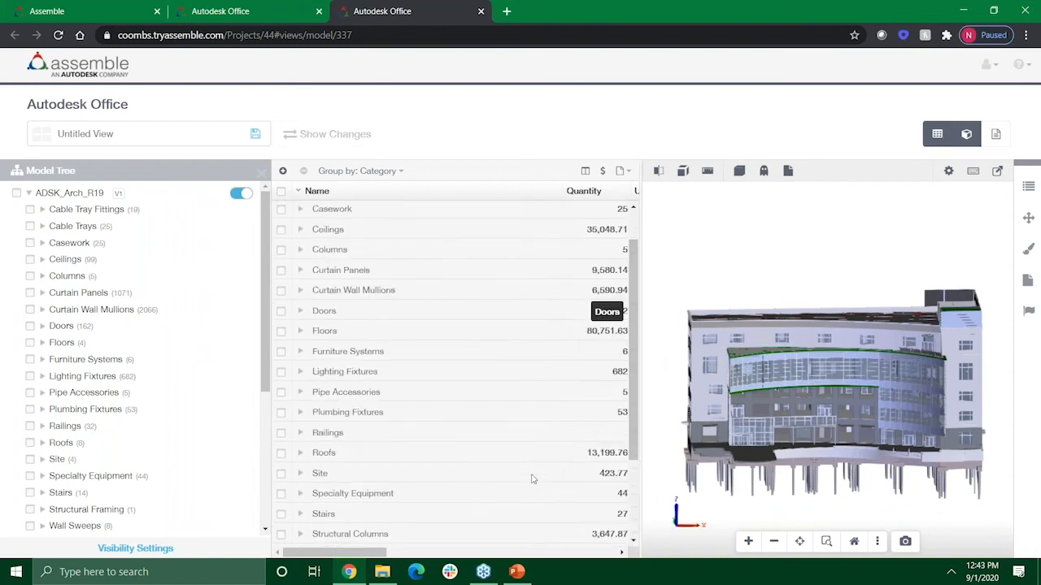
{"action": "scroll", "coordinate": [536, 474], "scroll_direction": "down", "scroll_amount": 2}
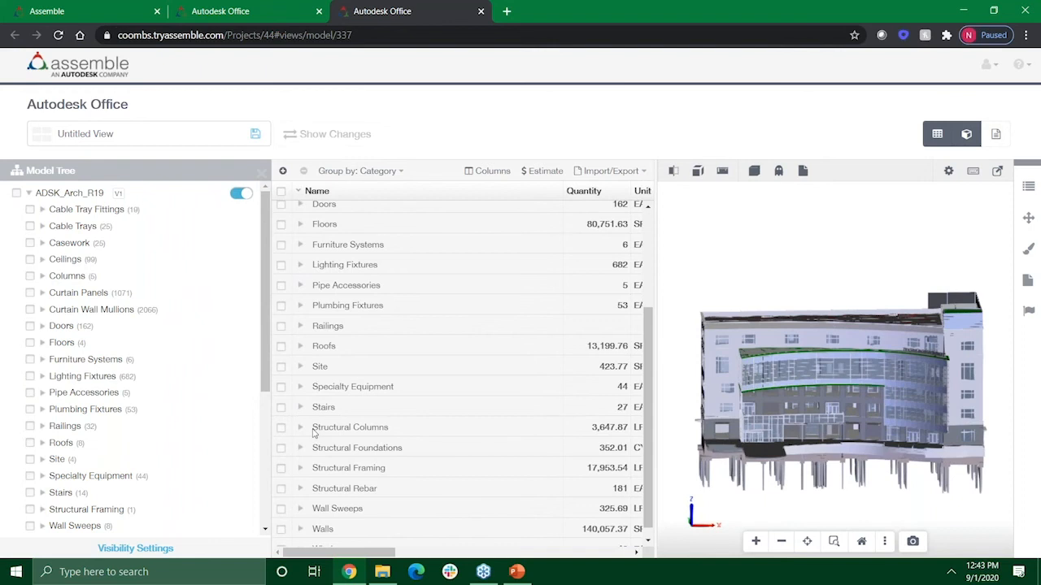
{"action": "left_click", "coordinate": [300, 428]}
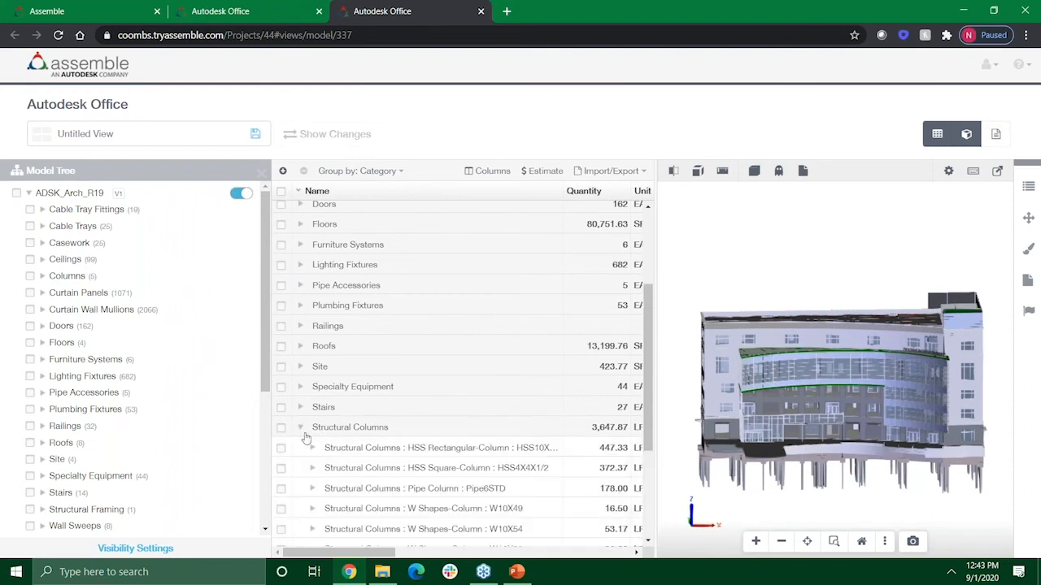
{"action": "left_click", "coordinate": [312, 448]}
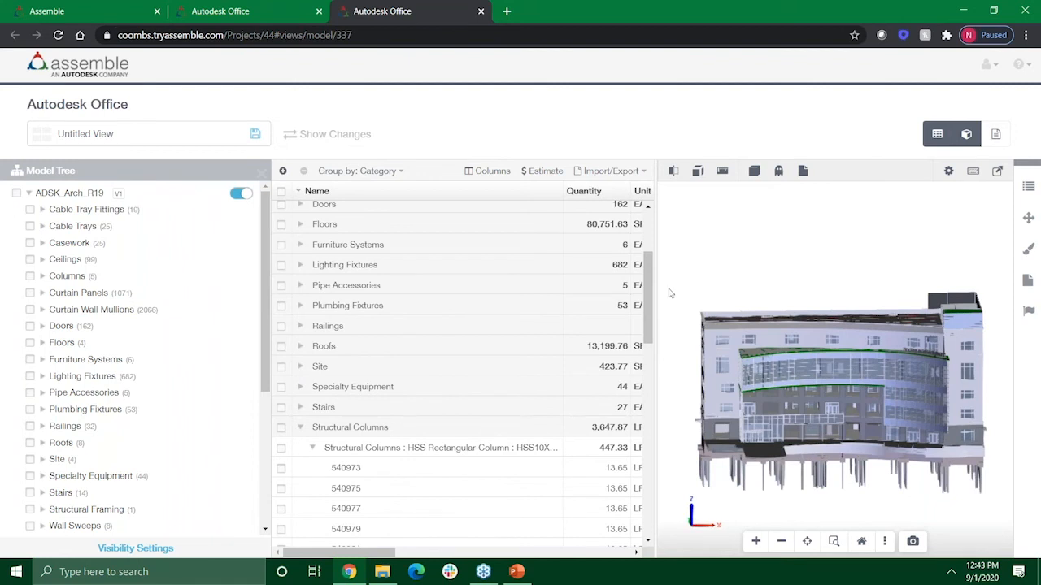
Select the first HSS Rectangular-Column instance and review its Assemble and model properties, including the Structural Material field.
{"action": "left_click", "coordinate": [282, 468]}
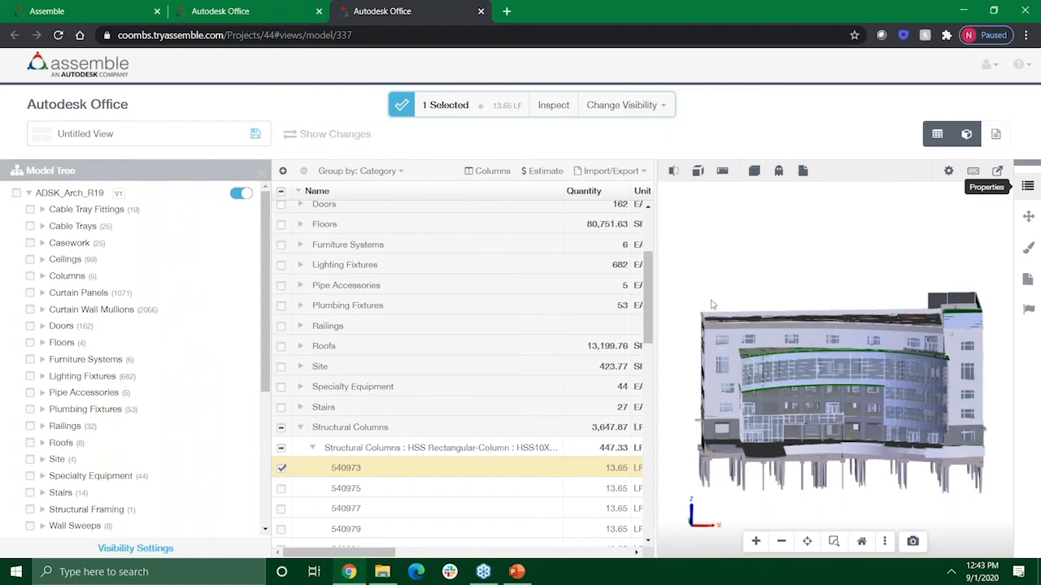
{"action": "double_click", "coordinate": [358, 467]}
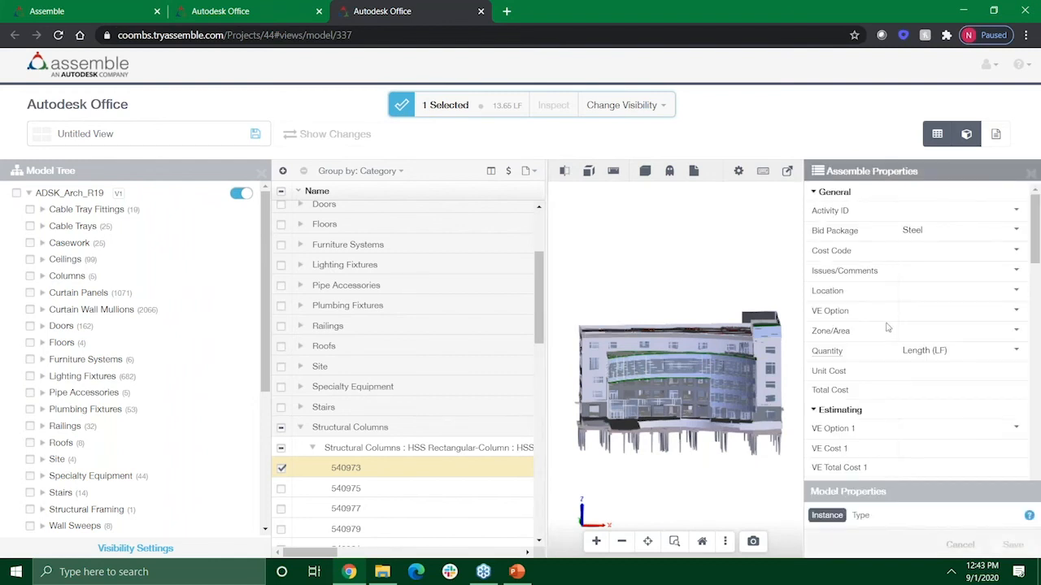
{"action": "scroll", "coordinate": [888, 325], "scroll_direction": "down", "scroll_amount": 5}
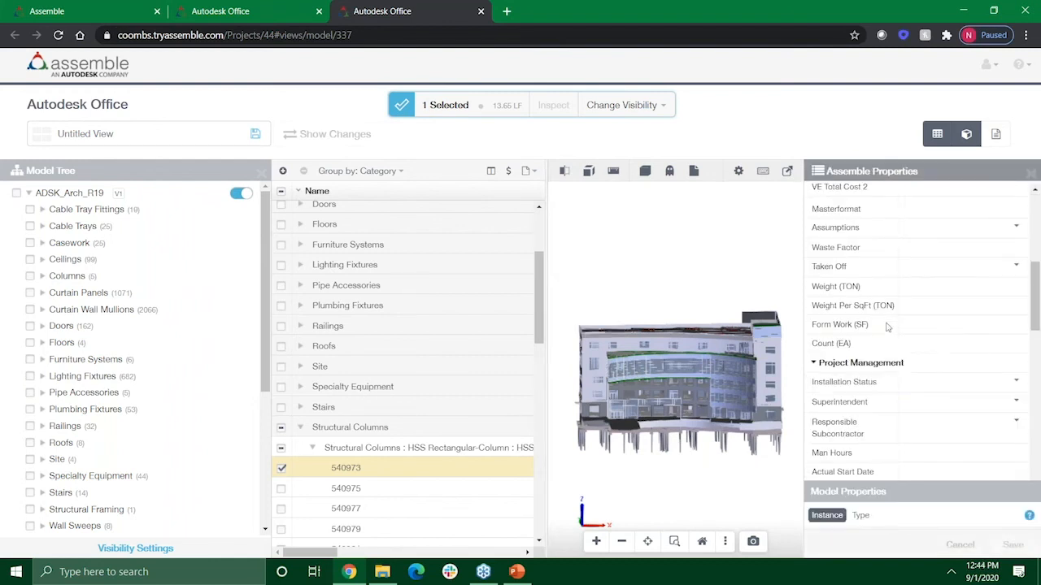
{"action": "scroll", "coordinate": [885, 332], "scroll_direction": "down", "scroll_amount": 1}
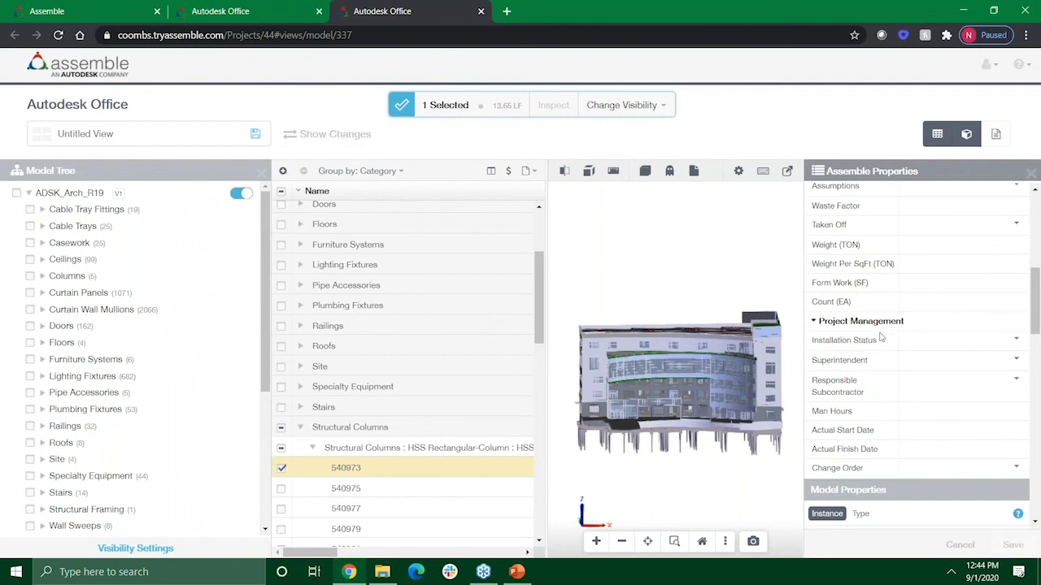
{"action": "scroll", "coordinate": [881, 337], "scroll_direction": "down", "scroll_amount": 4}
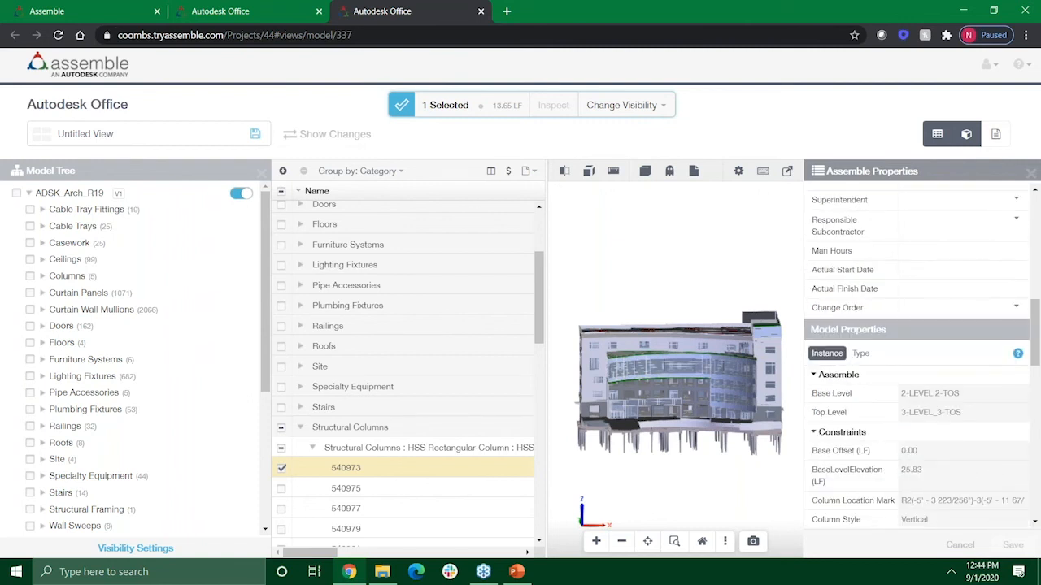
{"action": "scroll", "coordinate": [893, 349], "scroll_direction": "down", "scroll_amount": 8}
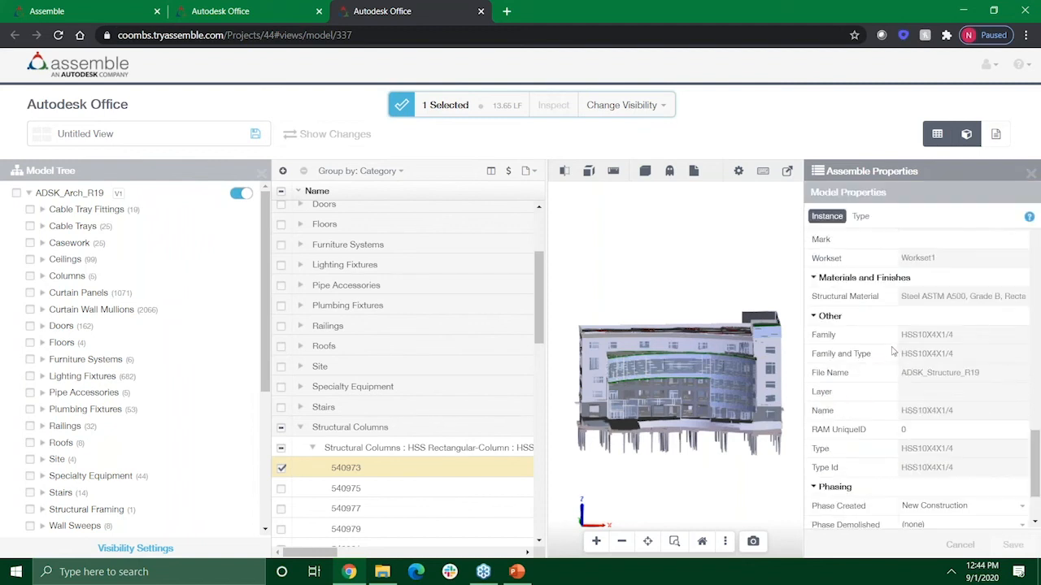
{"action": "scroll", "coordinate": [892, 348], "scroll_direction": "down", "scroll_amount": 3}
{"action": "scroll", "coordinate": [892, 346], "scroll_direction": "up", "scroll_amount": 4}
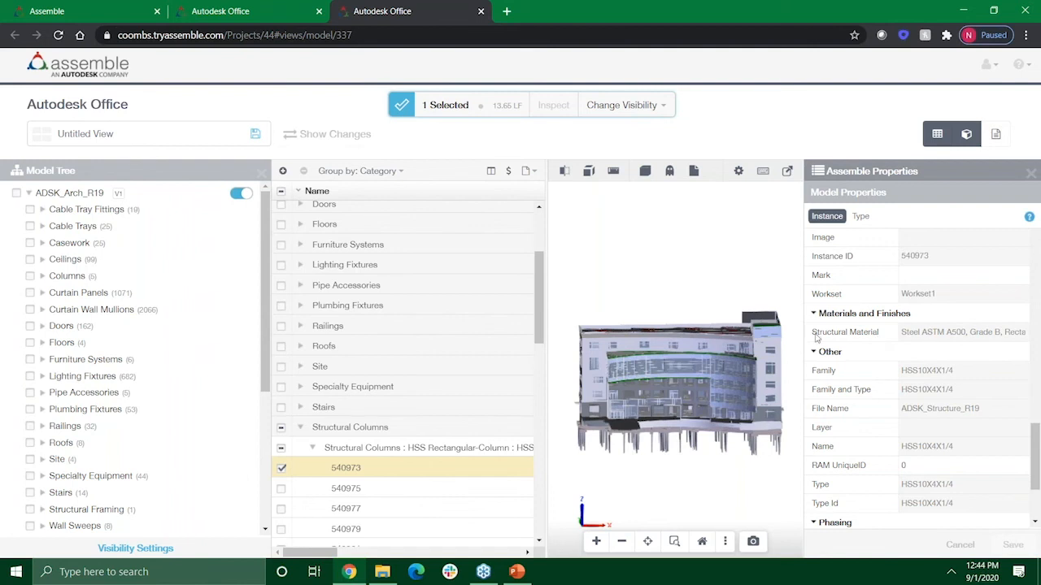
{"action": "left_click_drag", "start_coordinate": [817, 333], "coordinate": [932, 328]}
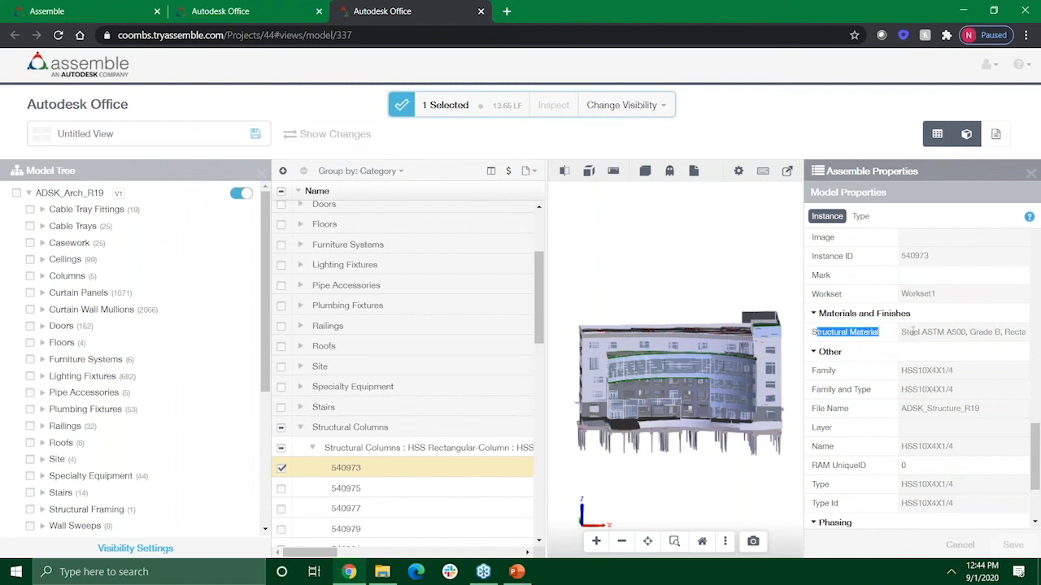
{"action": "left_click", "coordinate": [915, 332]}
Group the grid by Structure Material and review the quantity columns of the resulting material groups.
{"action": "left_click", "coordinate": [381, 171]}
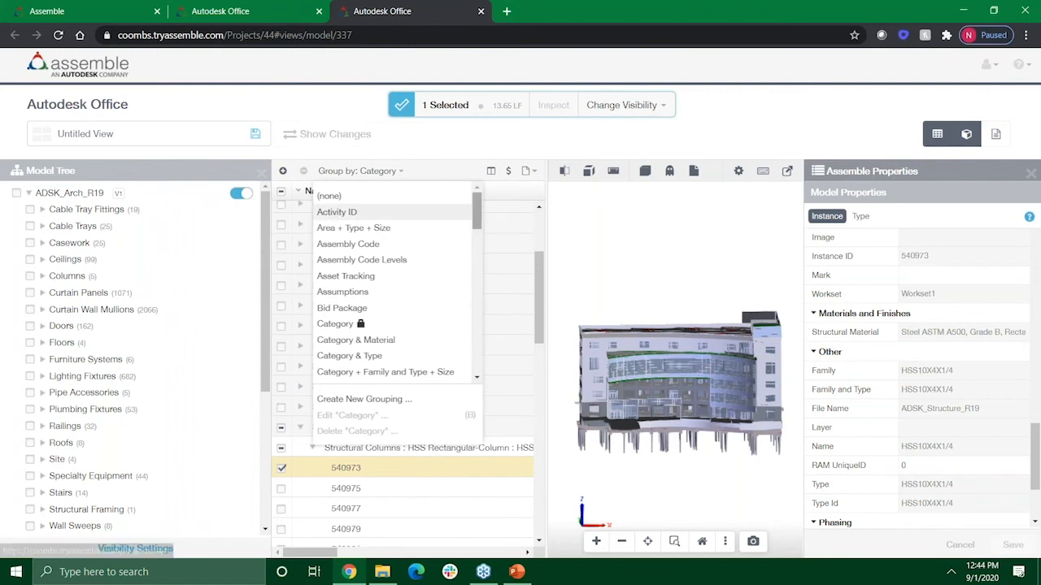
{"action": "scroll", "coordinate": [474, 383], "scroll_direction": "down", "scroll_amount": 10}
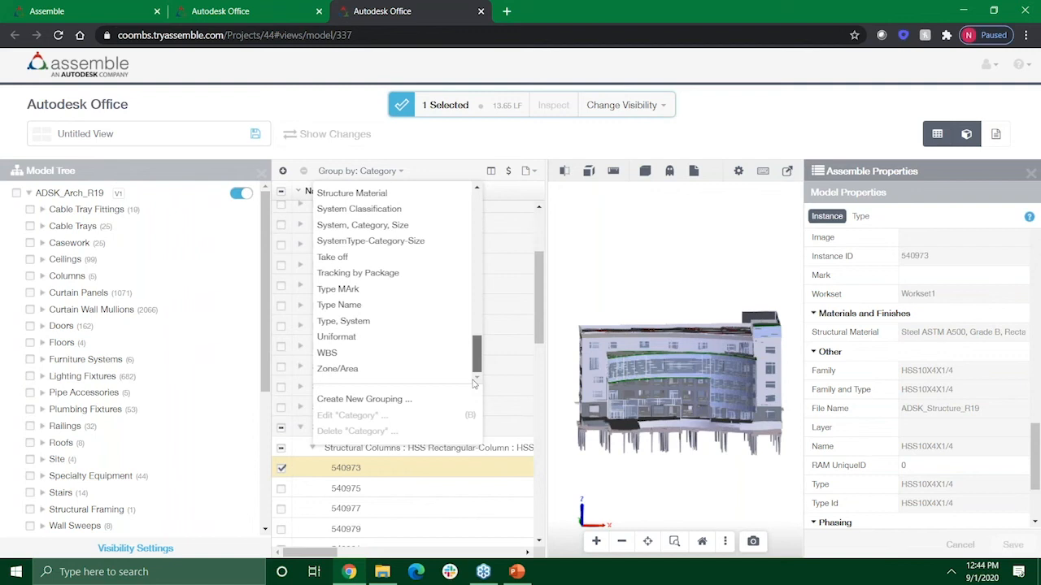
{"action": "left_click", "coordinate": [383, 194]}
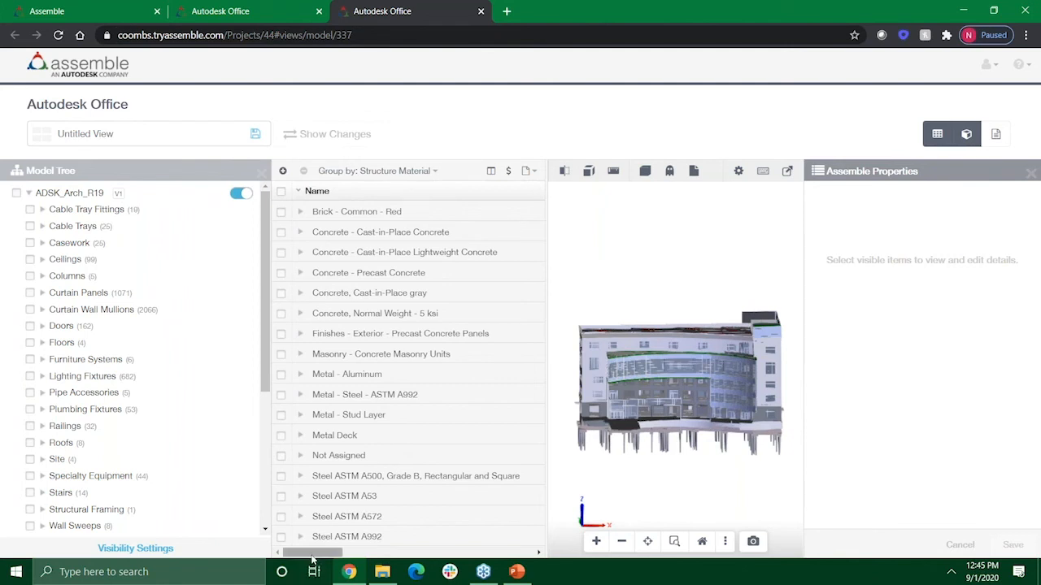
{"action": "scroll", "coordinate": [359, 556], "scroll_direction": "right", "scroll_amount": 1}
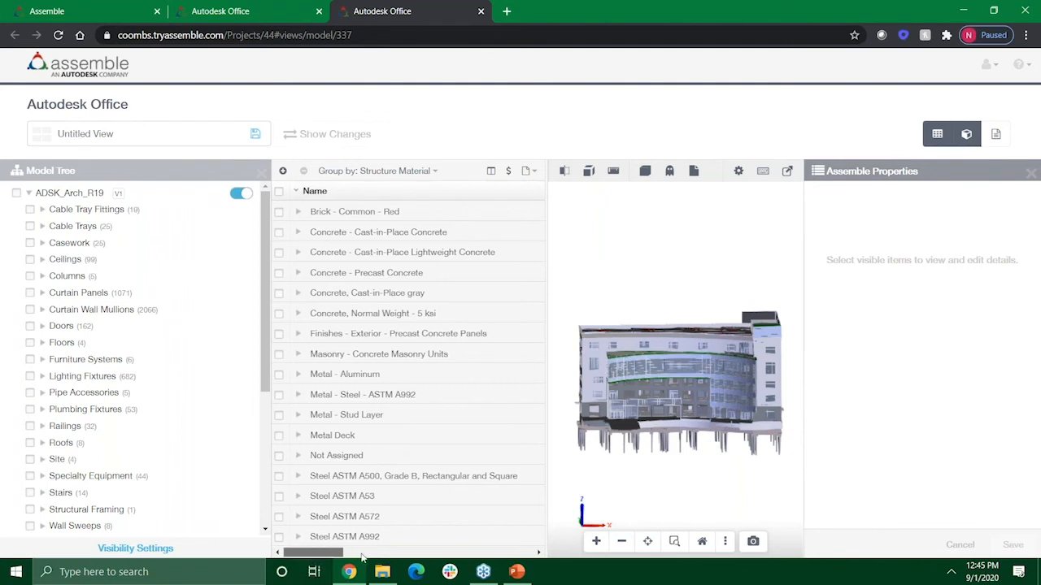
{"action": "scroll", "coordinate": [363, 557], "scroll_direction": "right", "scroll_amount": 2}
{"action": "scroll", "coordinate": [399, 556], "scroll_direction": "right", "scroll_amount": 2}
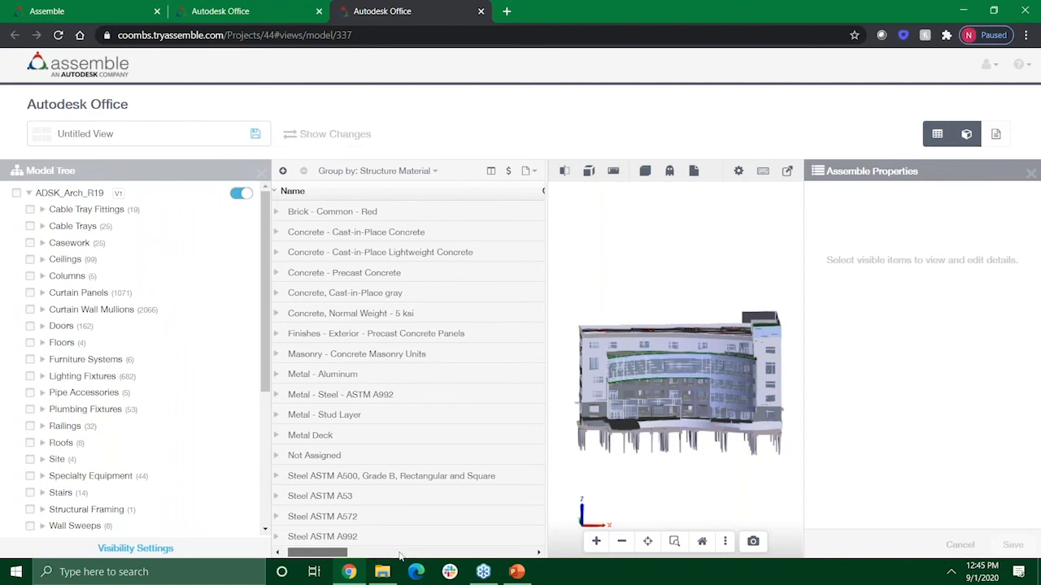
{"action": "scroll", "coordinate": [399, 557], "scroll_direction": "right", "scroll_amount": 3}
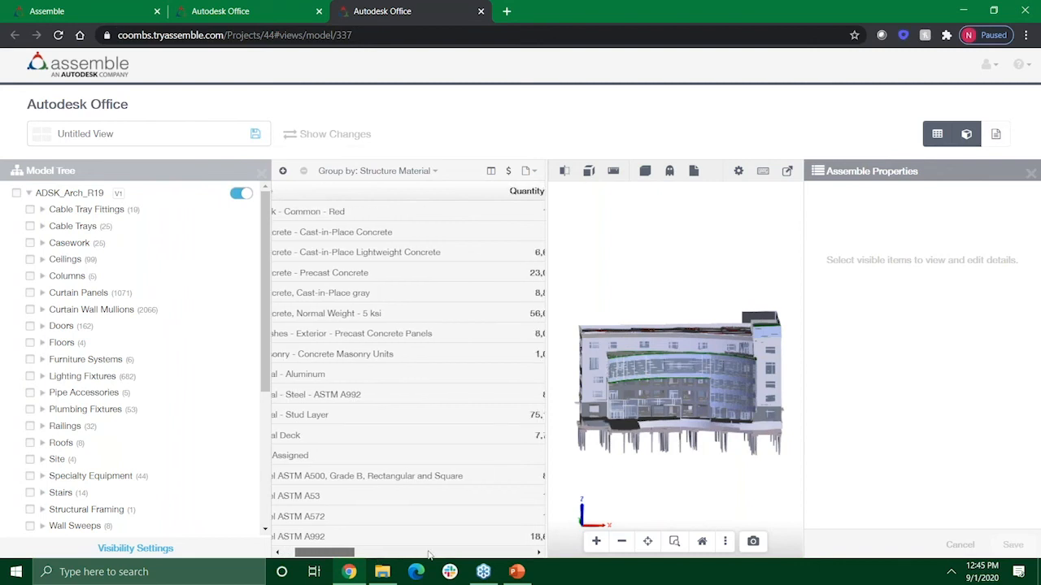
{"action": "scroll", "coordinate": [429, 555], "scroll_direction": "right", "scroll_amount": 10}
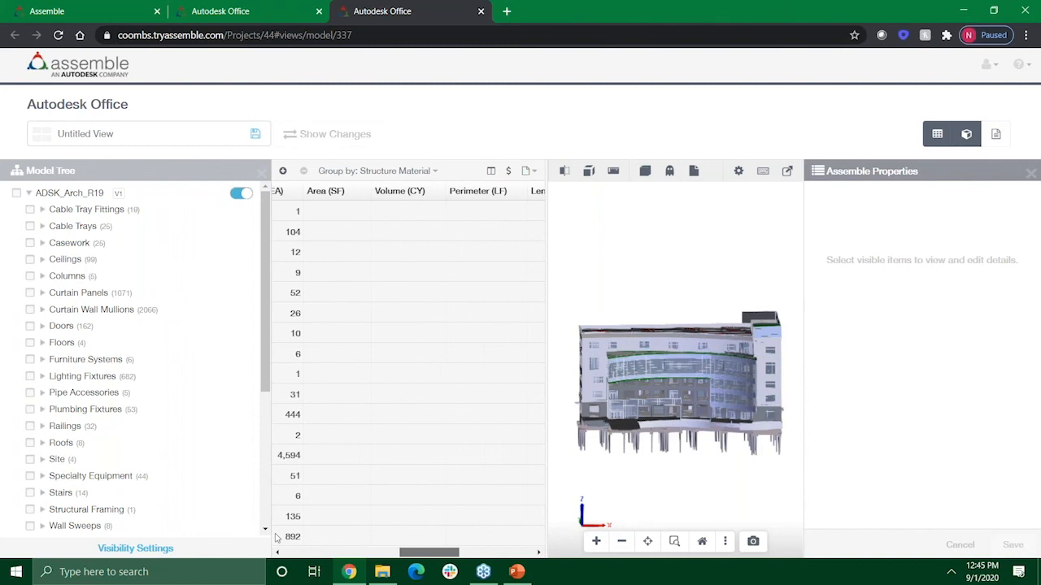
{"action": "scroll", "coordinate": [276, 539], "scroll_direction": "left", "scroll_amount": 15}
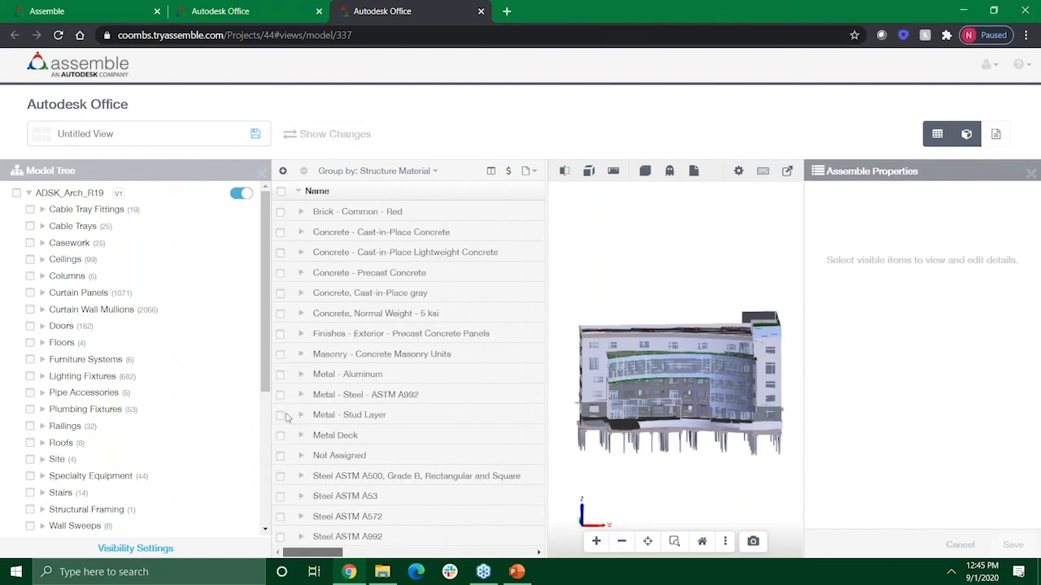
Select the Metal - Steel and Steel ASTM material groups and examine them in the 3D view using the X-Ray display style.
{"action": "left_click", "coordinate": [280, 395]}
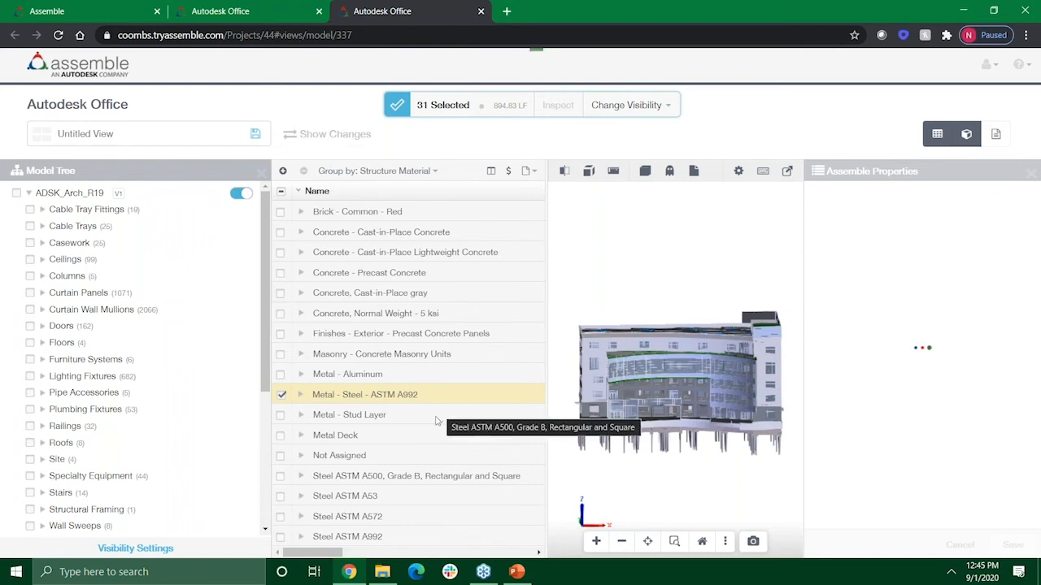
{"action": "left_click", "coordinate": [454, 476]}
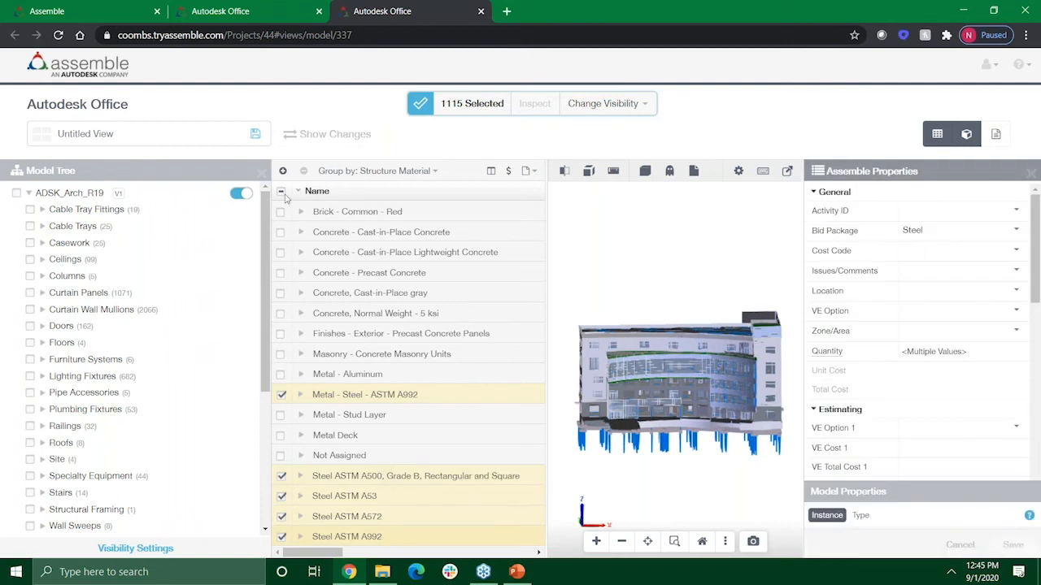
{"action": "left_click", "coordinate": [646, 173]}
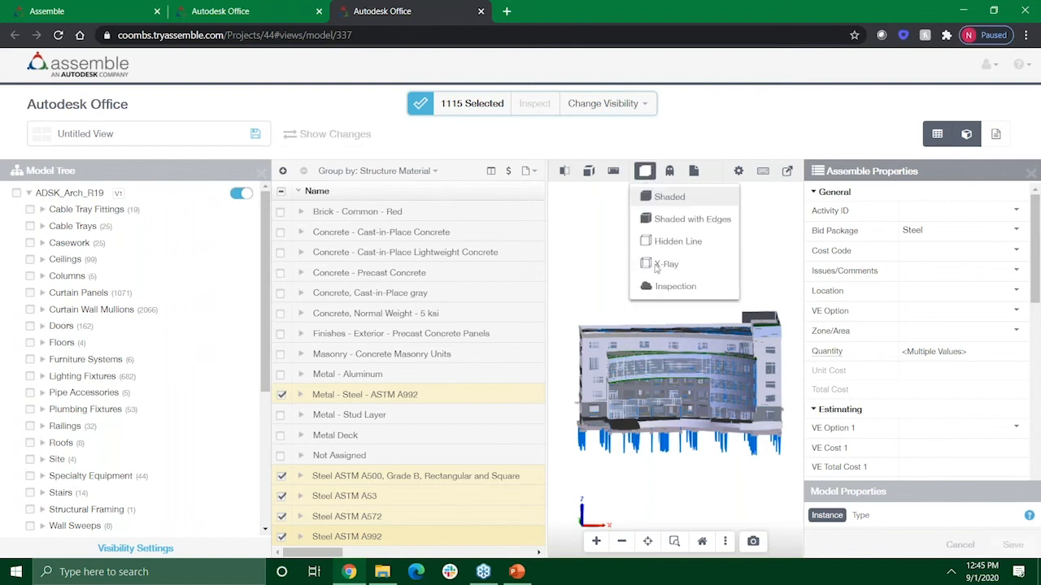
{"action": "left_click", "coordinate": [657, 267]}
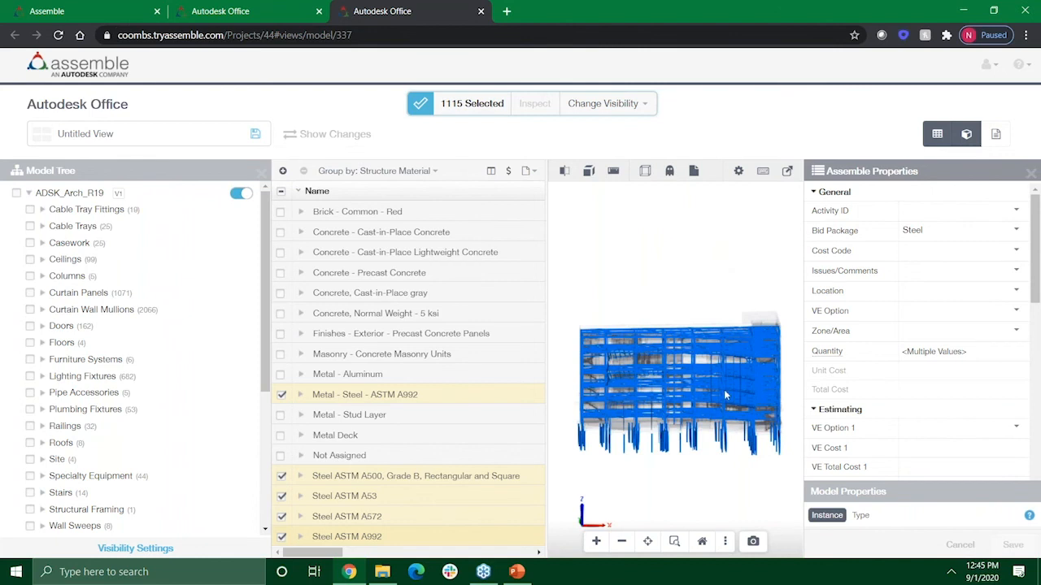
{"action": "left_click_drag", "start_coordinate": [723, 390], "coordinate": [721, 393]}
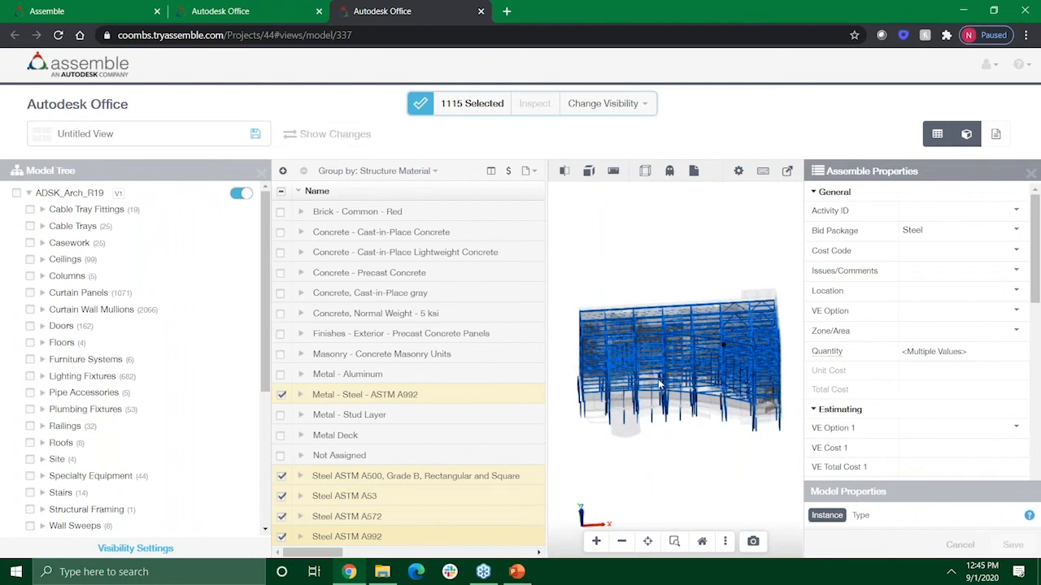
Clear the steel selection and select the five concrete material groups to examine them in the 3D view.
{"action": "left_click", "coordinate": [281, 192]}
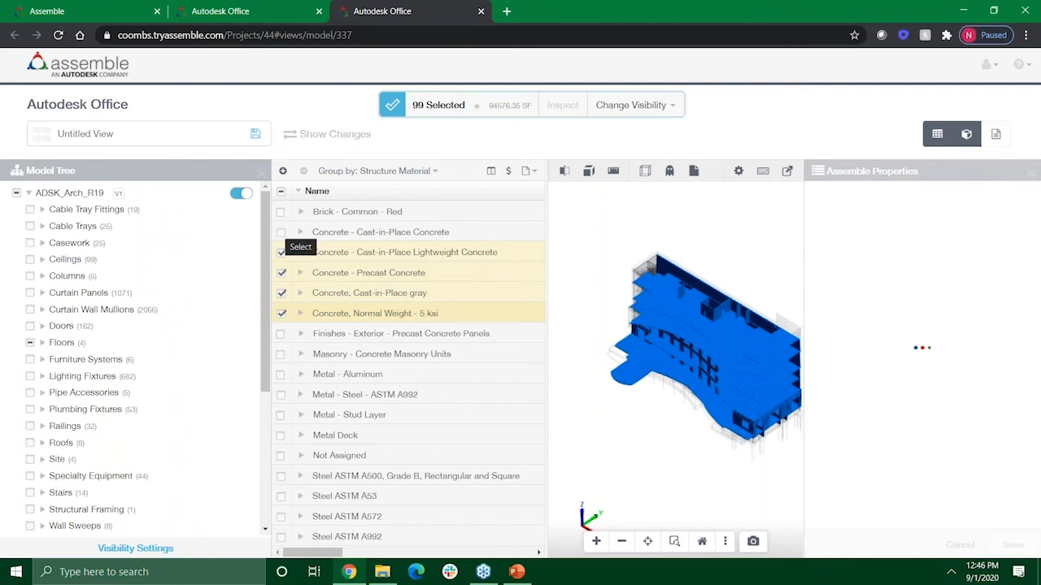
{"action": "left_click", "coordinate": [720, 271]}
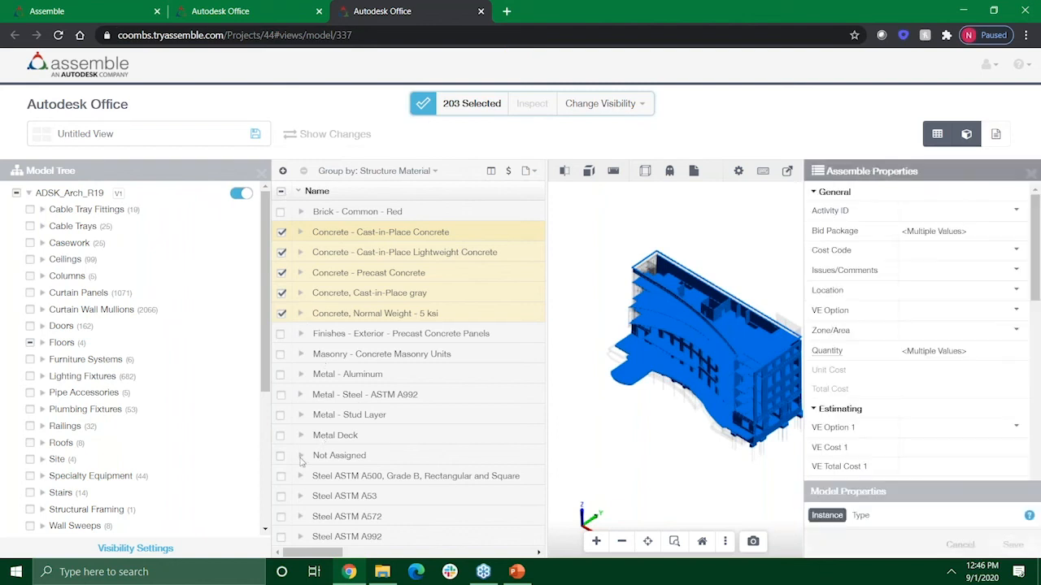
Clear the concrete selection, expand the Not Assigned group down to Structural Rebar and select all its rebar.
{"action": "left_click", "coordinate": [301, 457]}
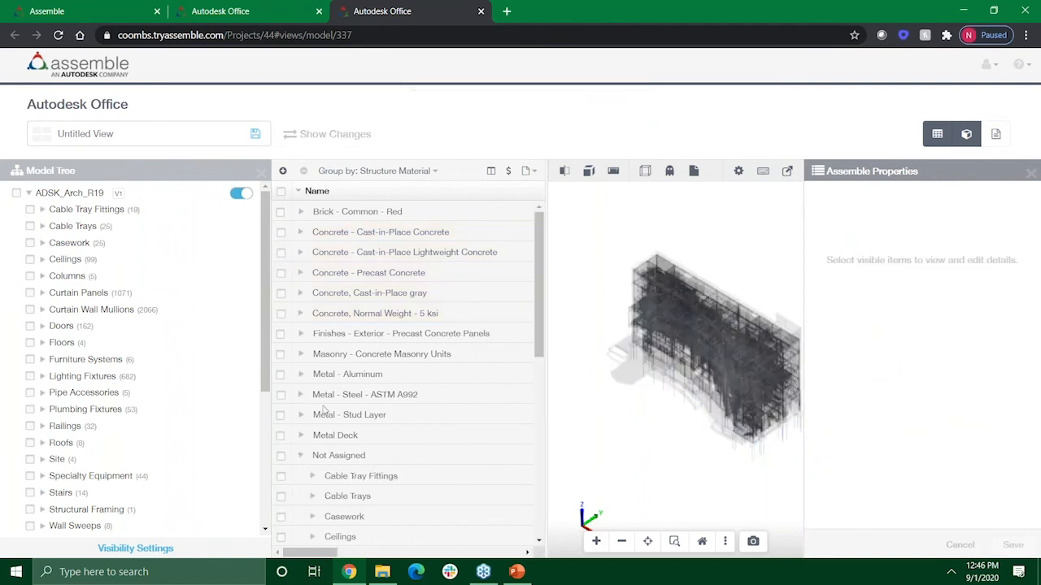
{"action": "scroll", "coordinate": [362, 382], "scroll_direction": "down", "scroll_amount": 4}
{"action": "scroll", "coordinate": [362, 382], "scroll_direction": "down", "scroll_amount": 1}
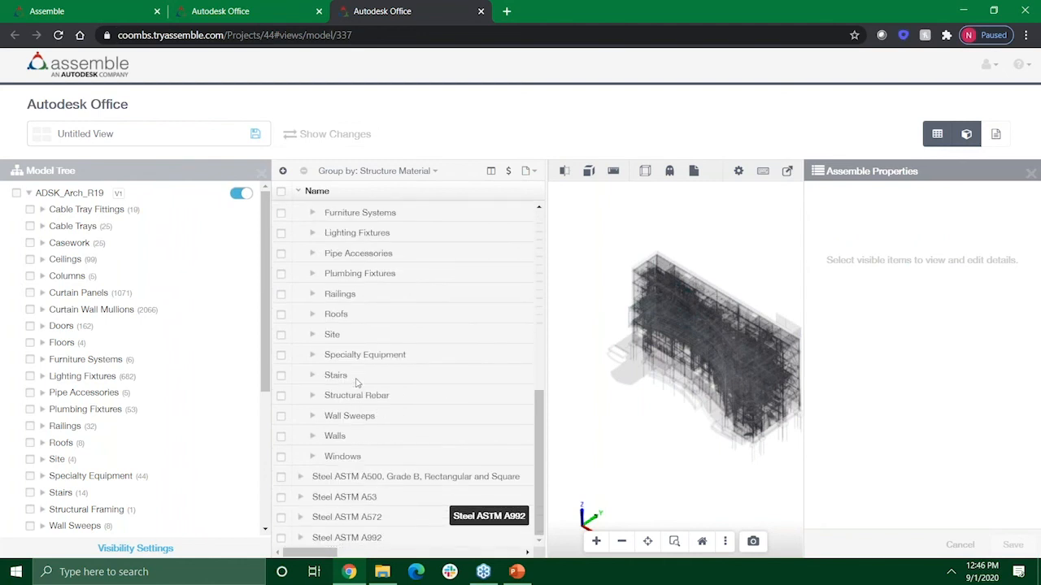
{"action": "scroll", "coordinate": [374, 382], "scroll_direction": "up", "scroll_amount": 1}
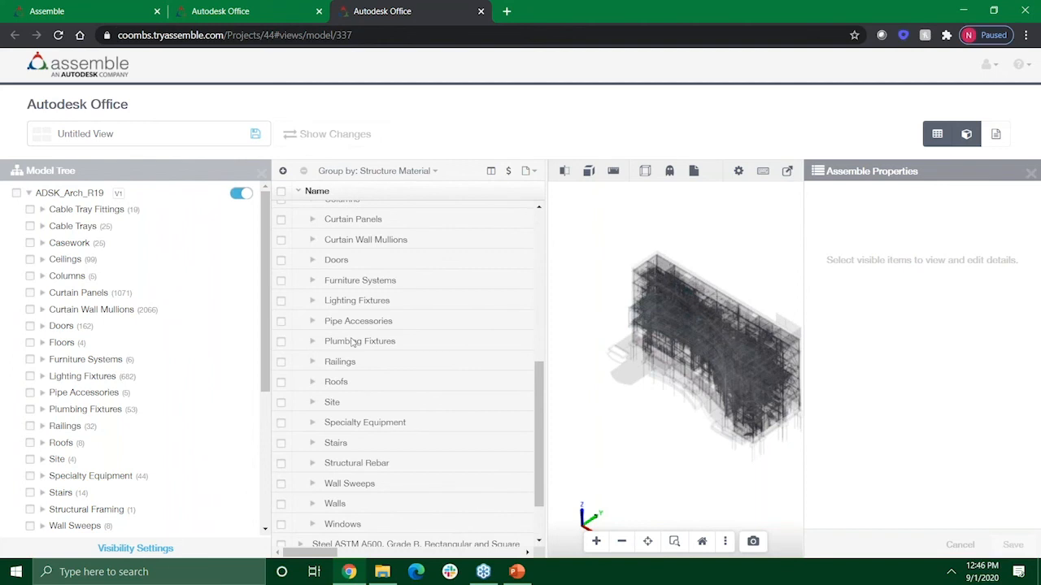
{"action": "left_click", "coordinate": [313, 464]}
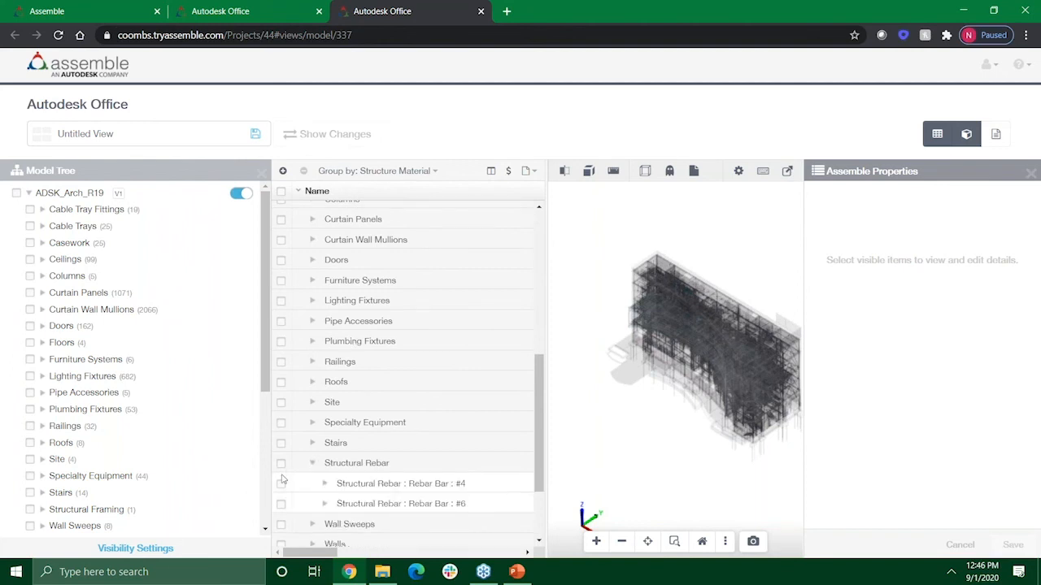
{"action": "left_click", "coordinate": [281, 478]}
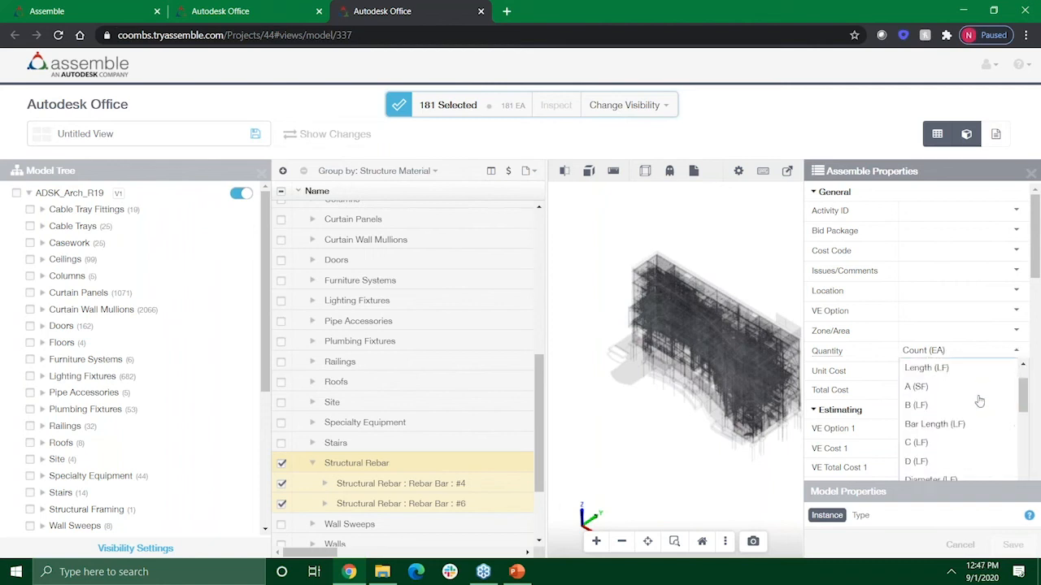
Look through the Quantity options and properties of the selected structural rebar, then clear the selection and discard the unsaved changes.
{"action": "scroll", "coordinate": [979, 402], "scroll_direction": "down", "scroll_amount": 3}
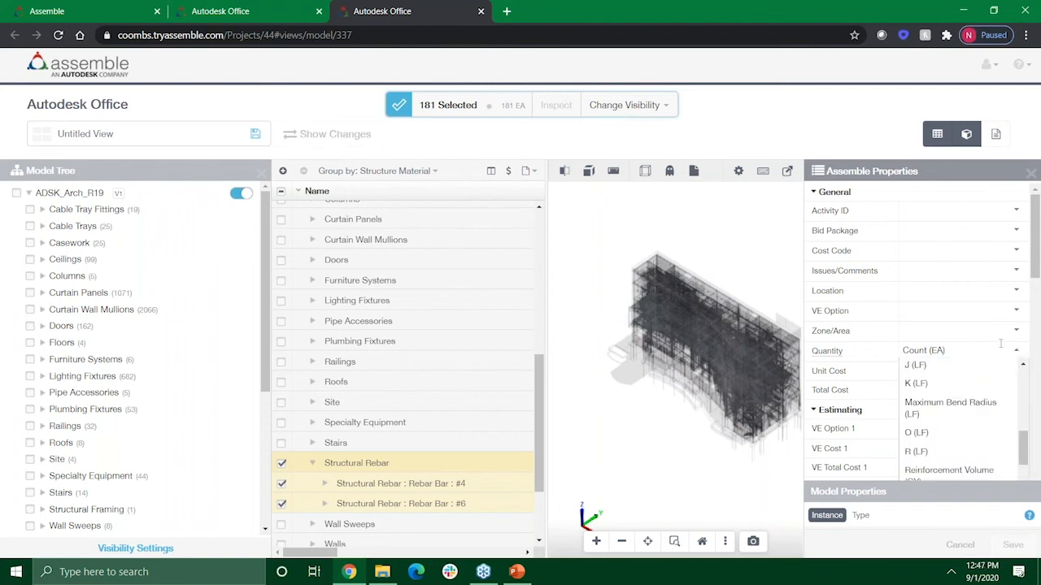
{"action": "scroll", "coordinate": [973, 381], "scroll_direction": "down", "scroll_amount": 10}
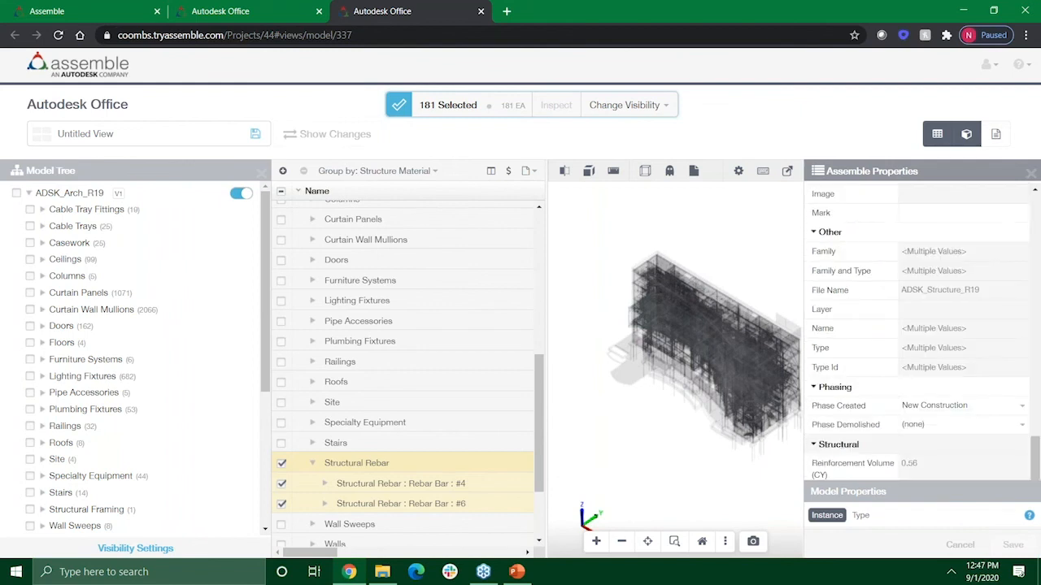
{"action": "scroll", "coordinate": [957, 370], "scroll_direction": "down", "scroll_amount": 5}
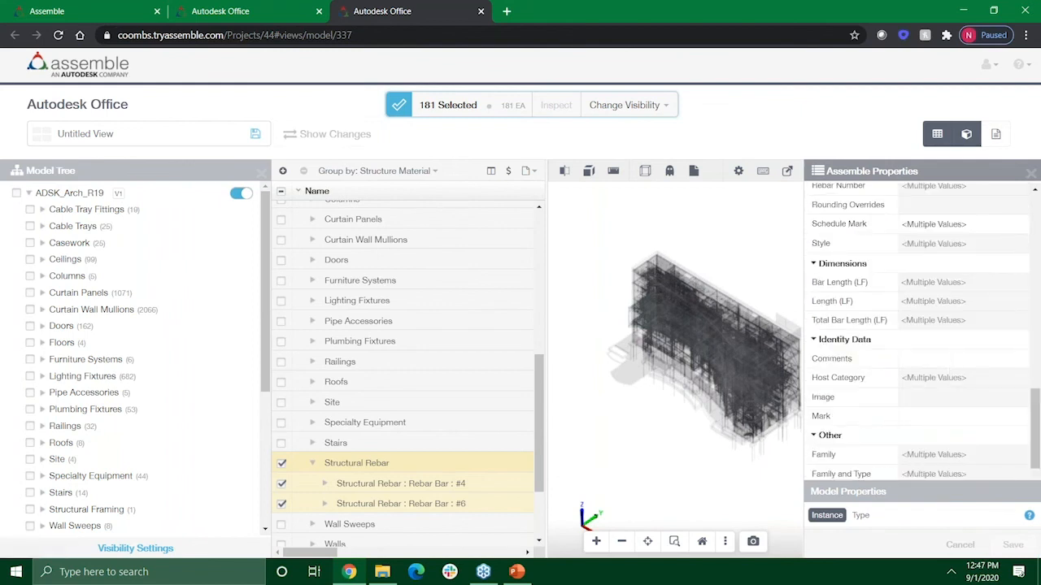
{"action": "scroll", "coordinate": [957, 371], "scroll_direction": "up", "scroll_amount": 5}
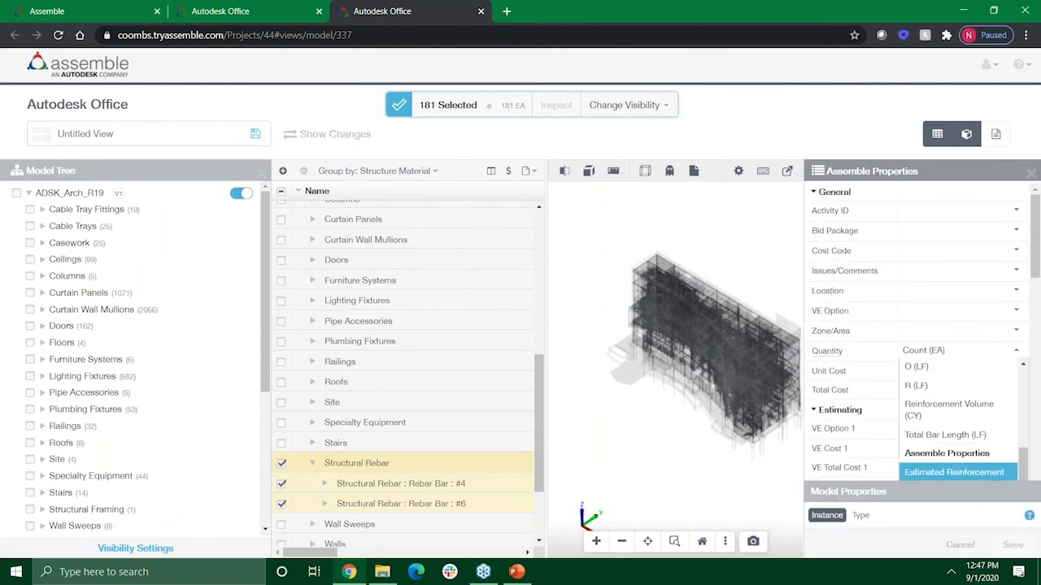
{"action": "scroll", "coordinate": [957, 384], "scroll_direction": "down", "scroll_amount": 2}
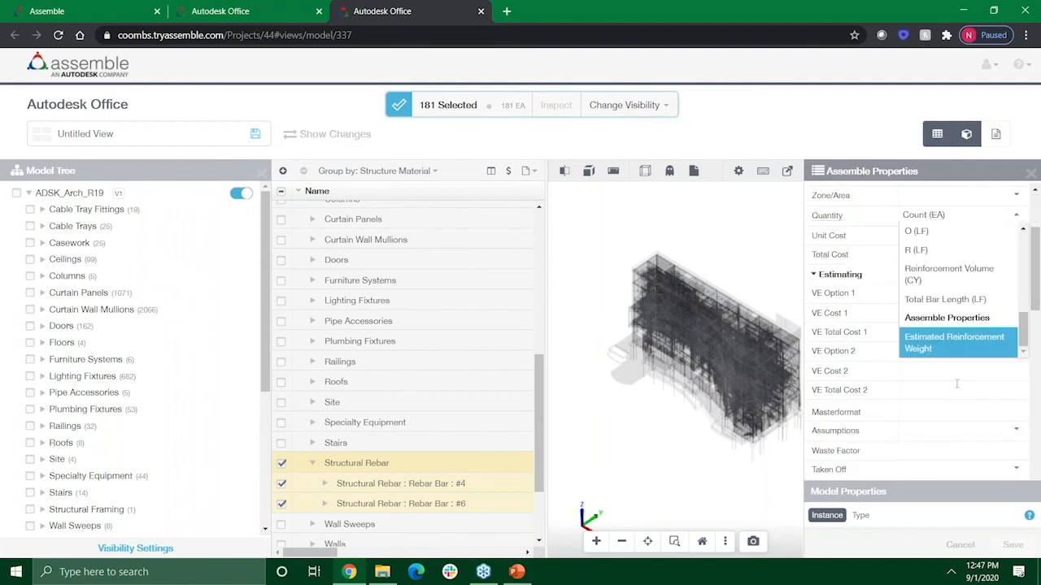
{"action": "left_click", "coordinate": [957, 384]}
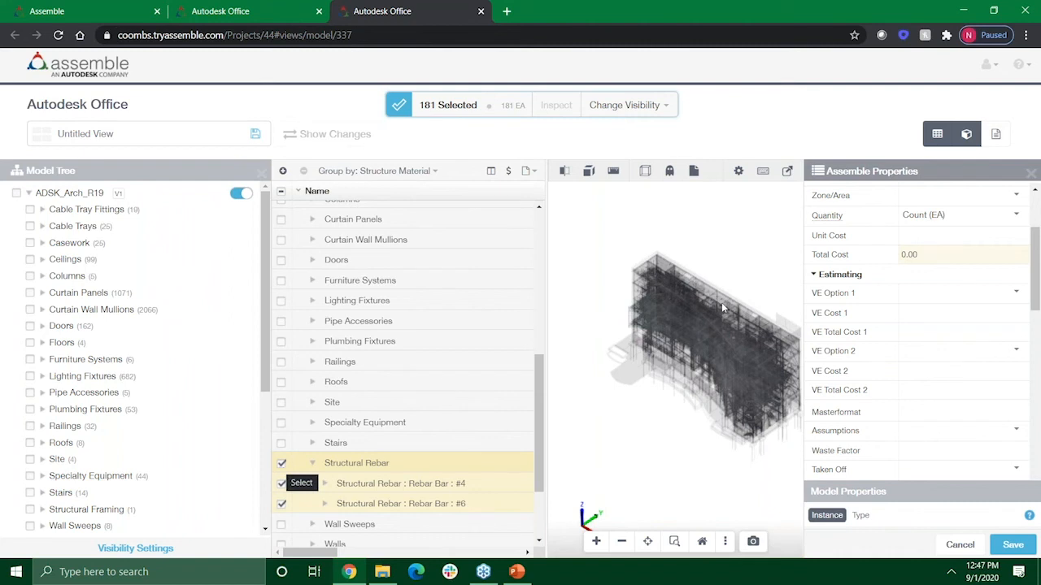
{"action": "left_click", "coordinate": [1029, 173]}
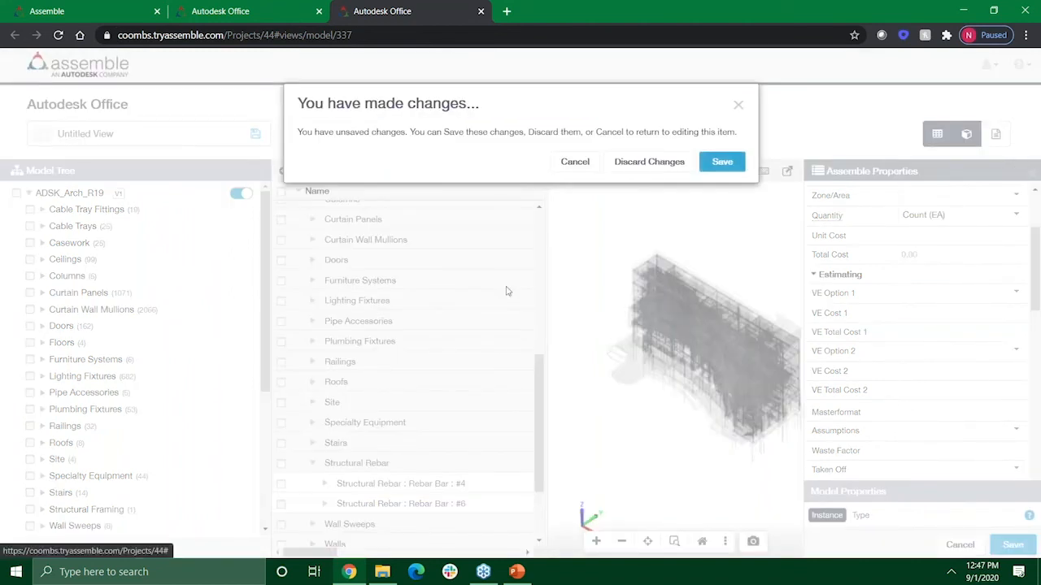
{"action": "left_click", "coordinate": [664, 169]}
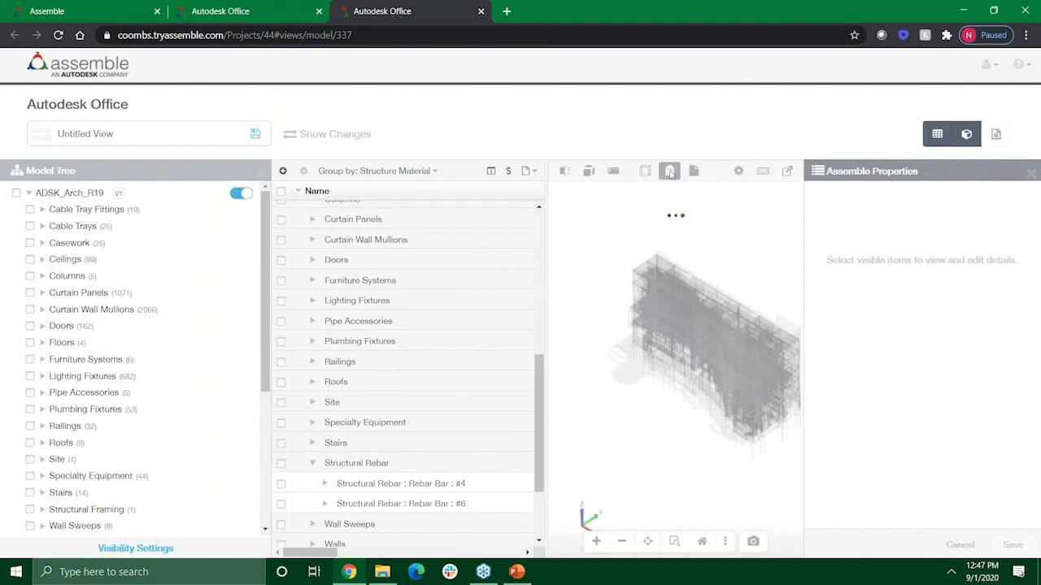
Add an All Models visibility rule that shows only elements whose Bid Package is Steel.
{"action": "left_click", "coordinate": [670, 172]}
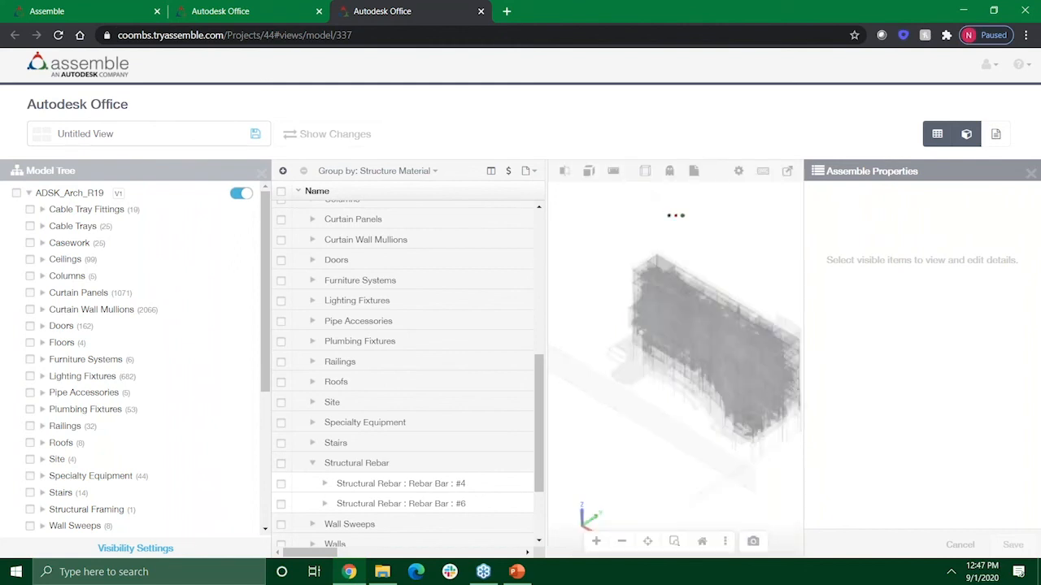
{"action": "left_click", "coordinate": [141, 550]}
{"action": "left_click", "coordinate": [165, 549]}
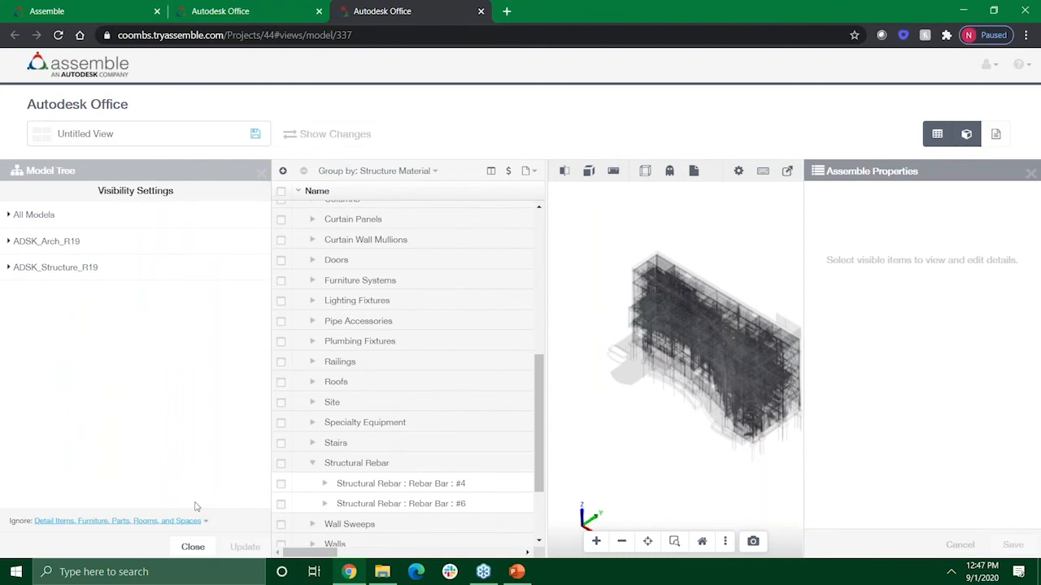
{"action": "left_click", "coordinate": [33, 215]}
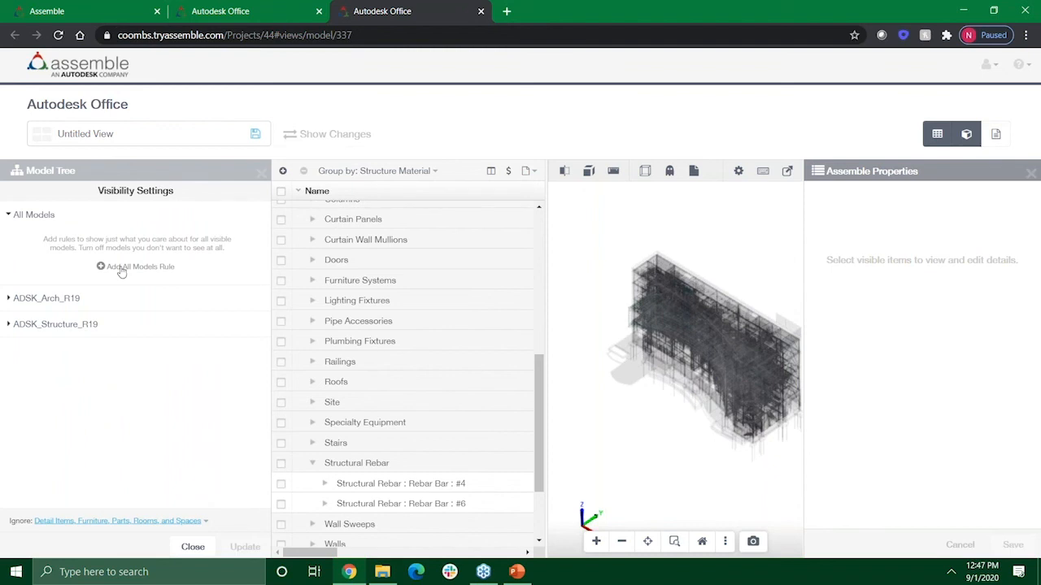
{"action": "left_click", "coordinate": [122, 269]}
{"action": "left_click", "coordinate": [152, 241]}
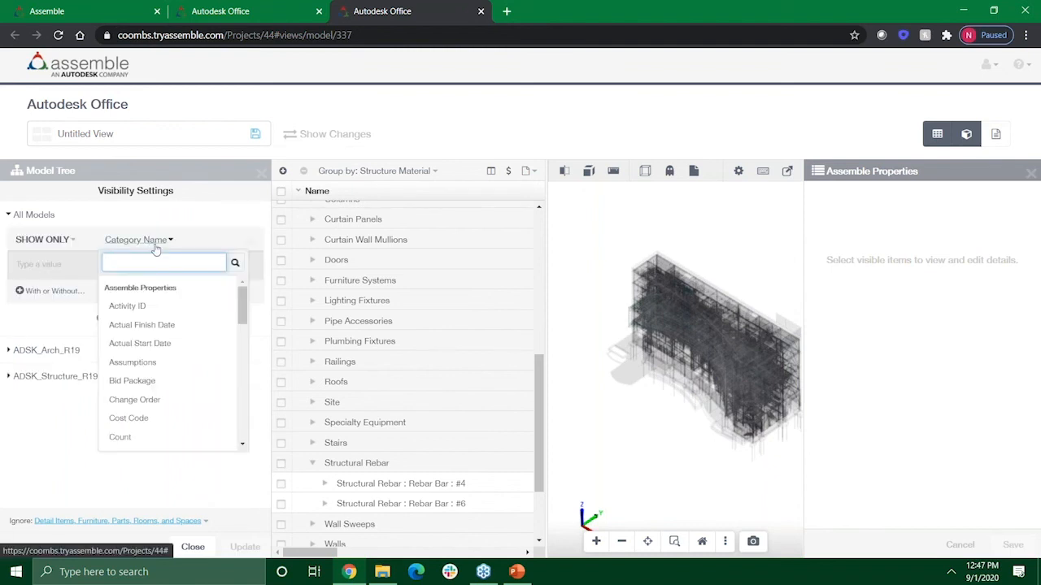
{"action": "key", "text": "Down"}
{"action": "key", "text": "Down"}
{"action": "key", "text": "Down"}
{"action": "key", "text": "Down"}
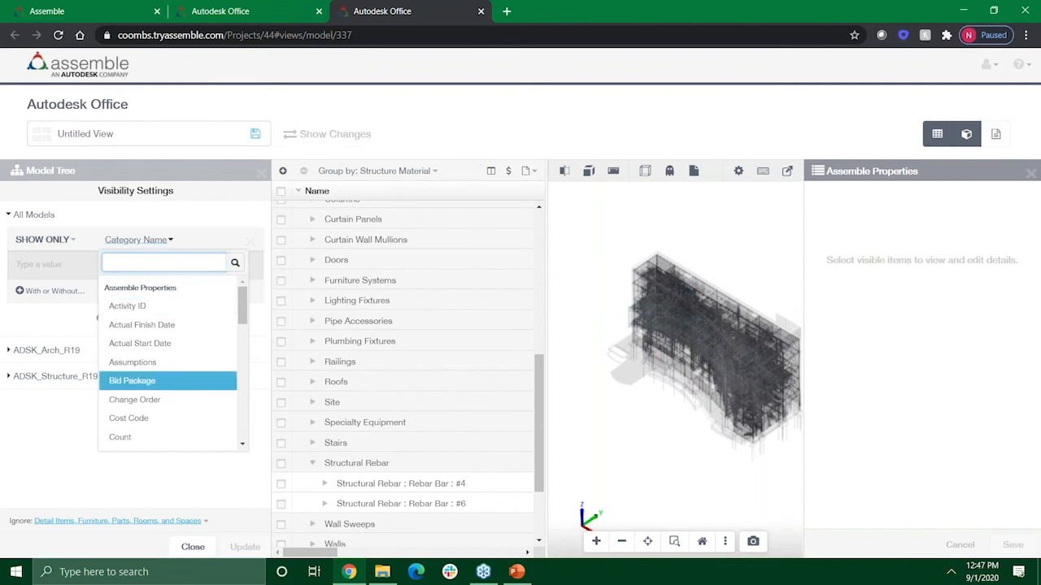
{"action": "key", "text": "Return"}
{"action": "left_click", "coordinate": [112, 265]}
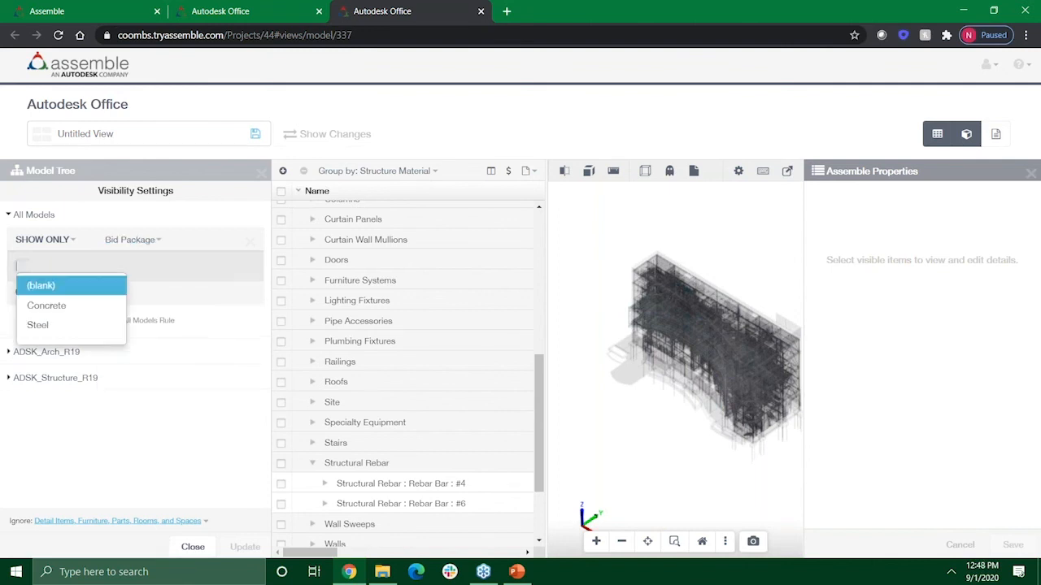
{"action": "left_click", "coordinate": [54, 326]}
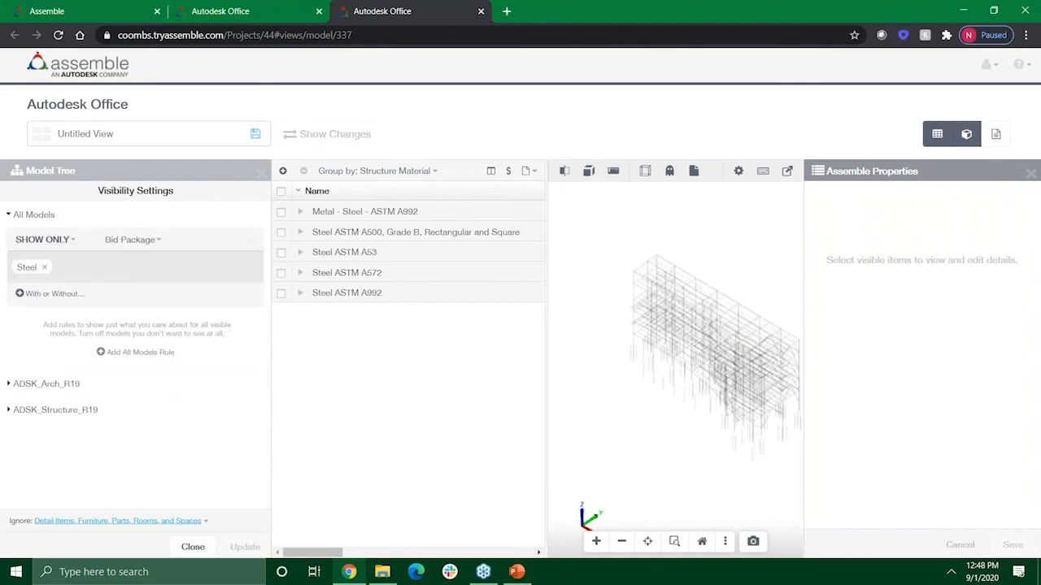
Set the 3D view's display style to Shaded and close the model tree to enlarge the grid and view.
{"action": "left_click", "coordinate": [645, 172]}
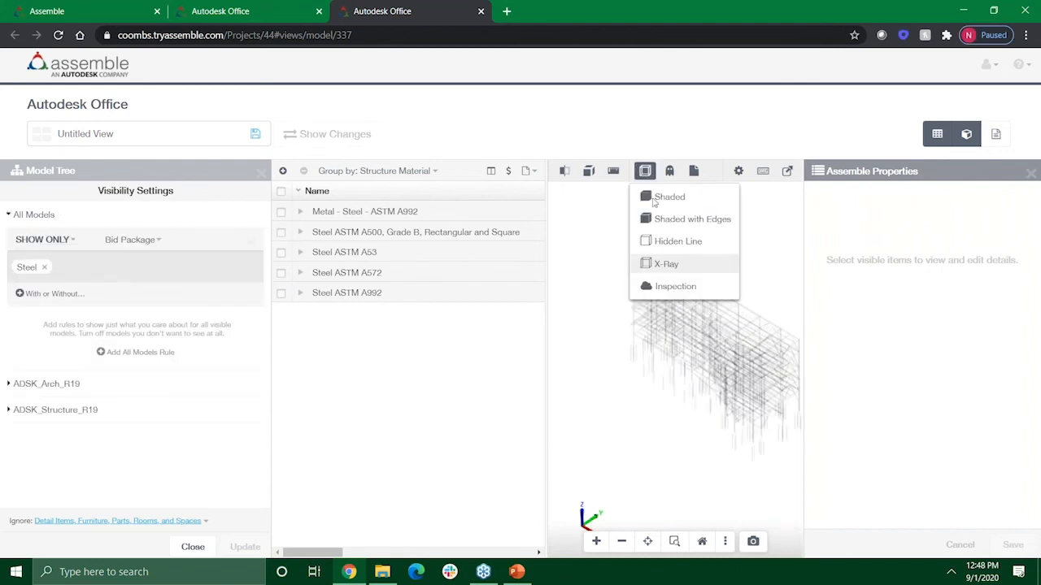
{"action": "left_click", "coordinate": [663, 197]}
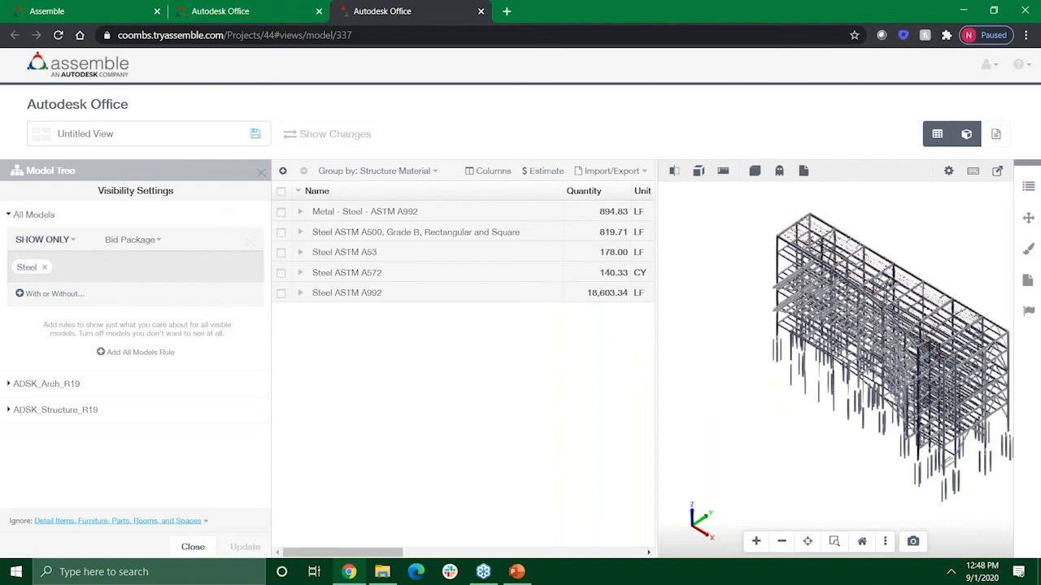
{"action": "left_click", "coordinate": [261, 172]}
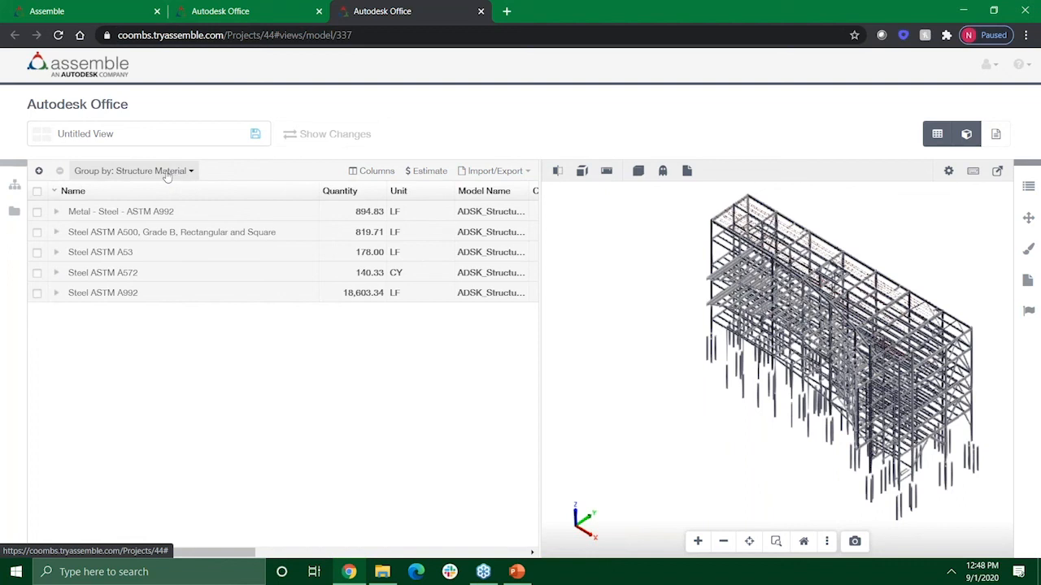
Group the grid by Bid Package and select the whole Steel group.
{"action": "left_click", "coordinate": [169, 174]}
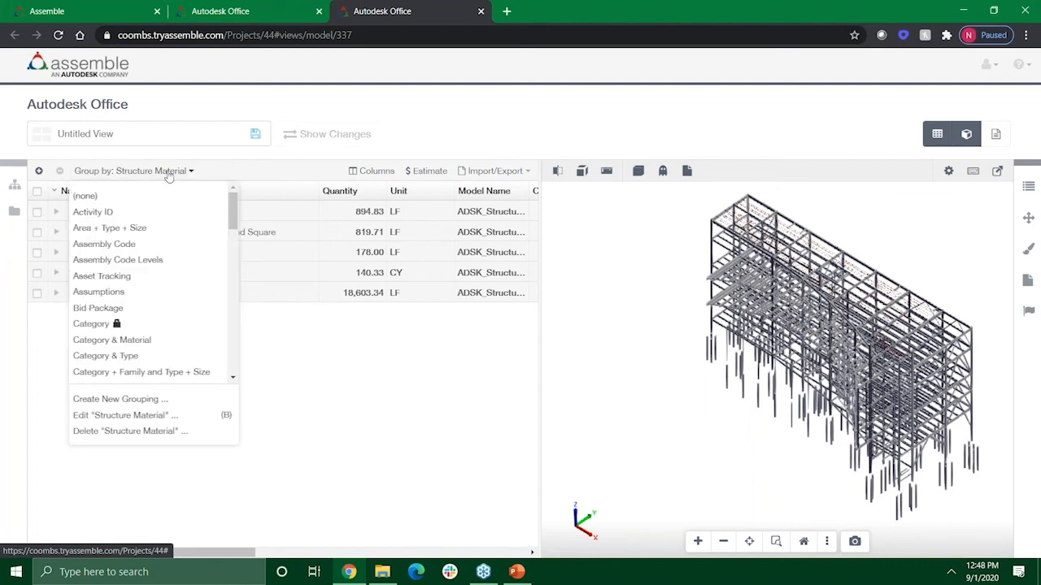
{"action": "left_click", "coordinate": [120, 310]}
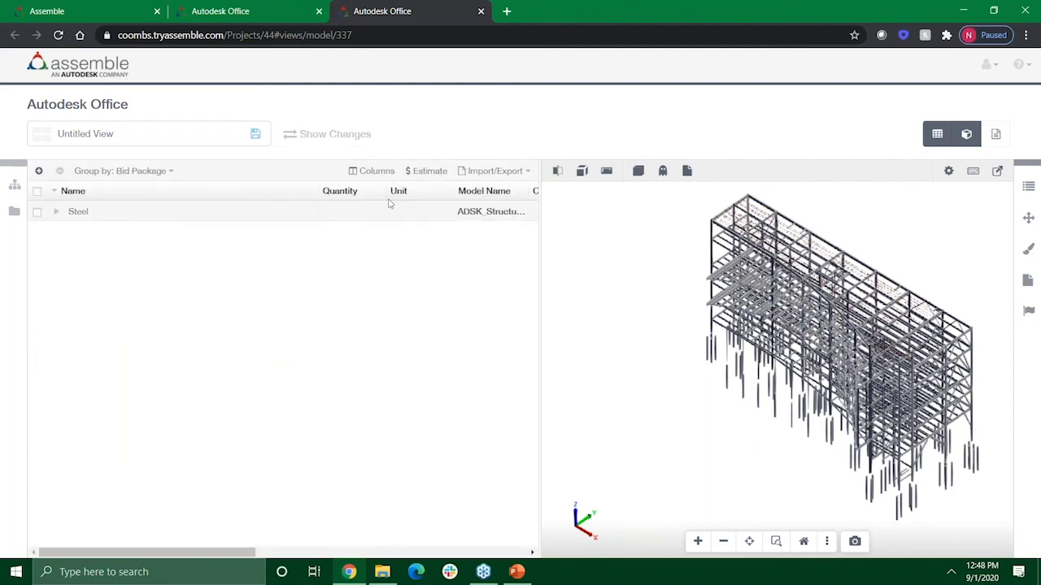
{"action": "left_click", "coordinate": [388, 204]}
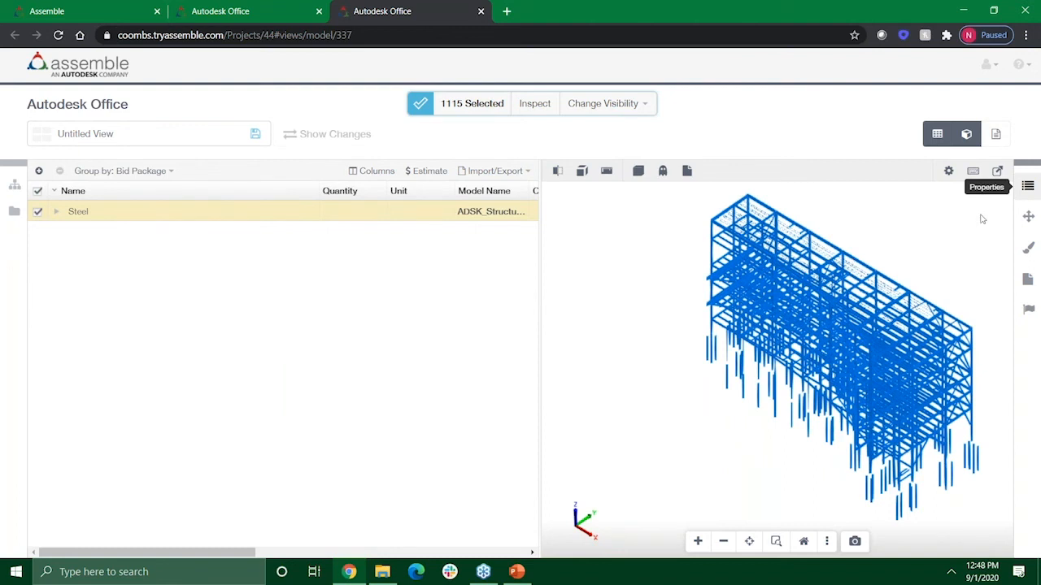
Show the properties of the selected steel and expand the Steel and Not Assigned groups down to the individual families.
{"action": "left_click", "coordinate": [1027, 186]}
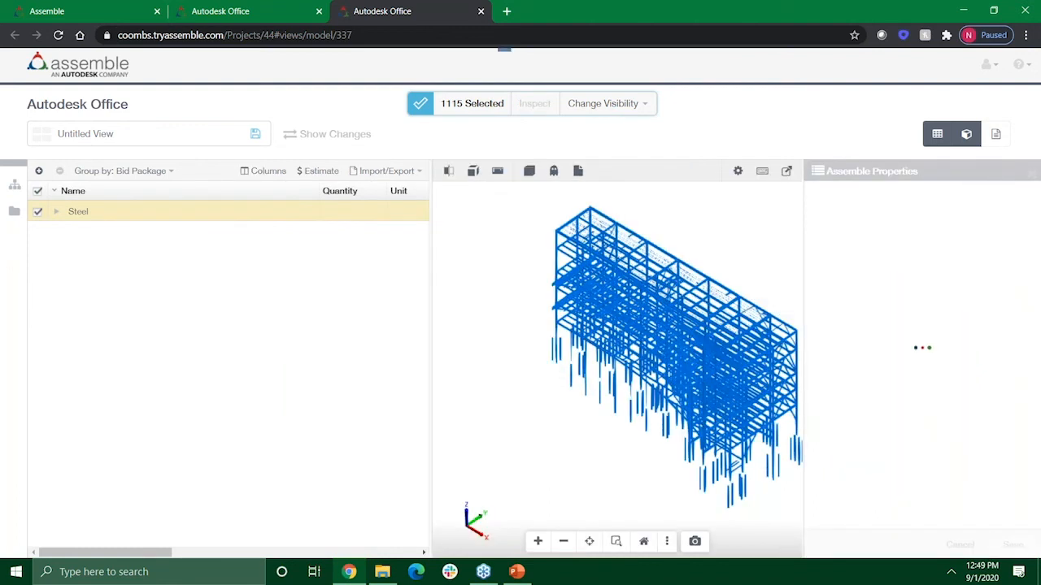
{"action": "left_click", "coordinate": [1015, 350]}
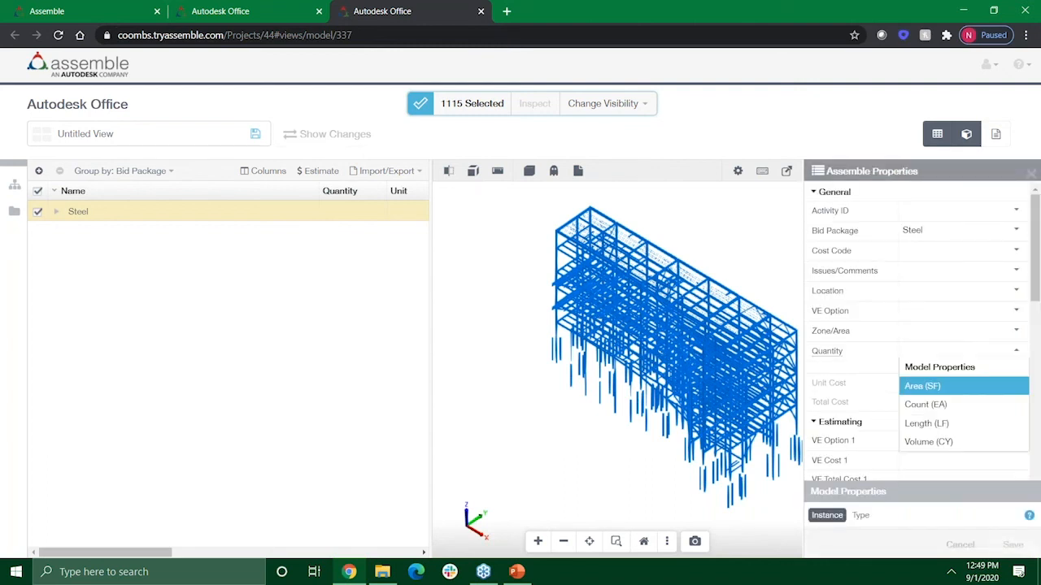
{"action": "left_click", "coordinate": [61, 212]}
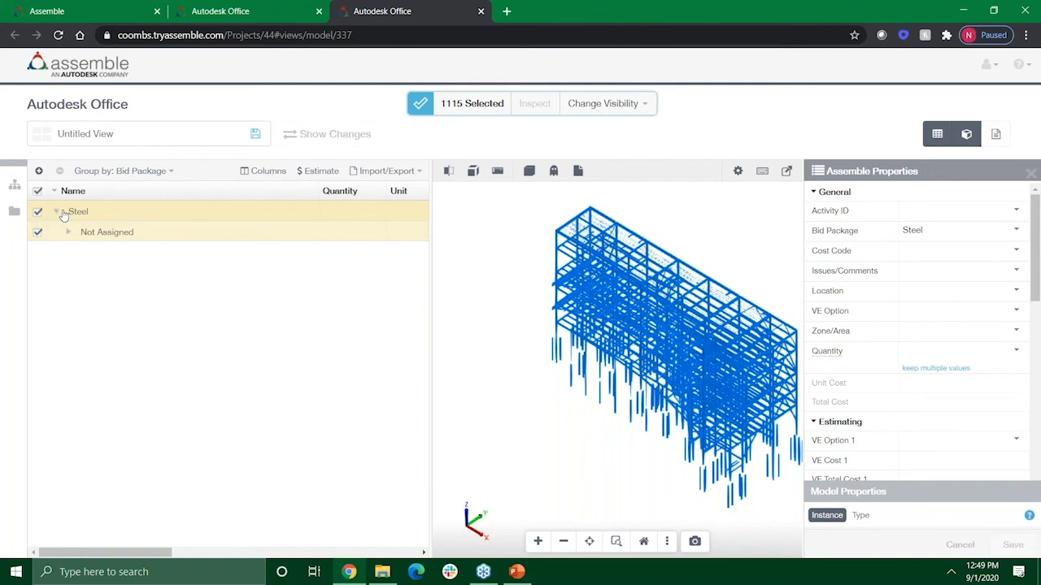
{"action": "left_click", "coordinate": [69, 233]}
{"action": "left_click", "coordinate": [122, 170]}
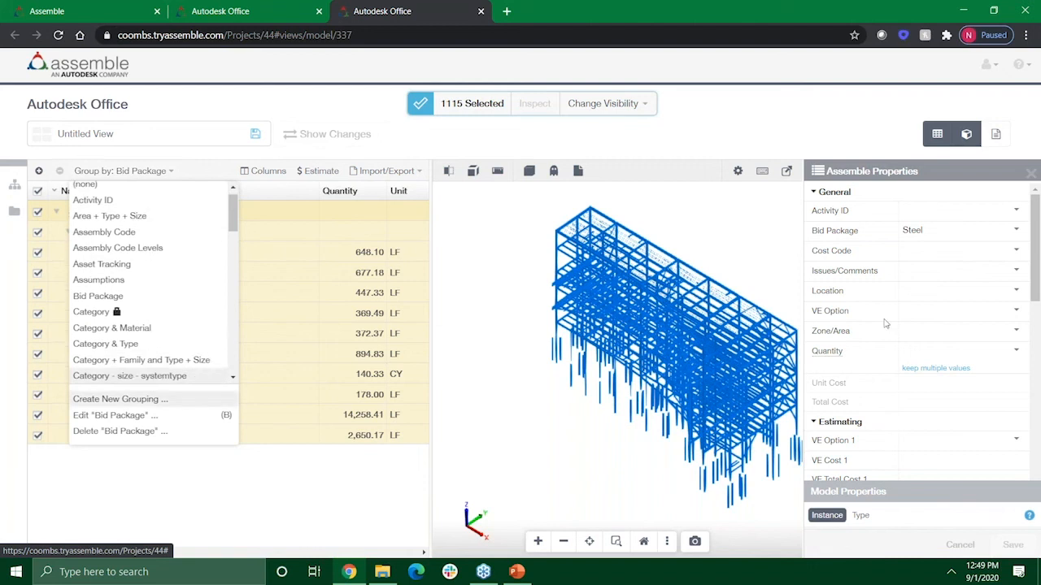
{"action": "scroll", "coordinate": [122, 337], "scroll_direction": "down", "scroll_amount": 5}
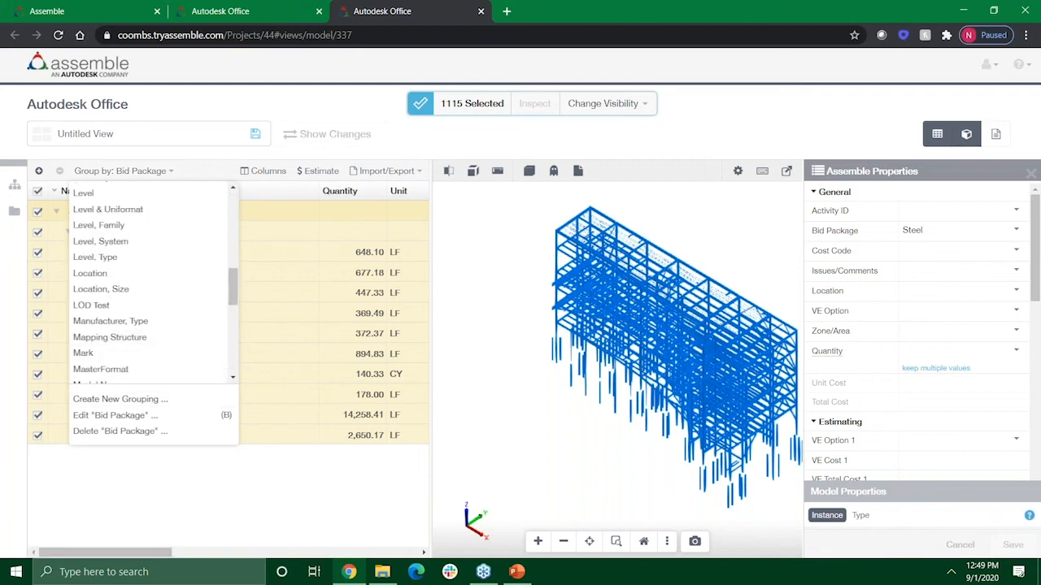
Set the Quantity property of all selected steel elements to Count (EA) and save it.
{"action": "left_click", "coordinate": [959, 350]}
{"action": "left_click", "coordinate": [919, 401]}
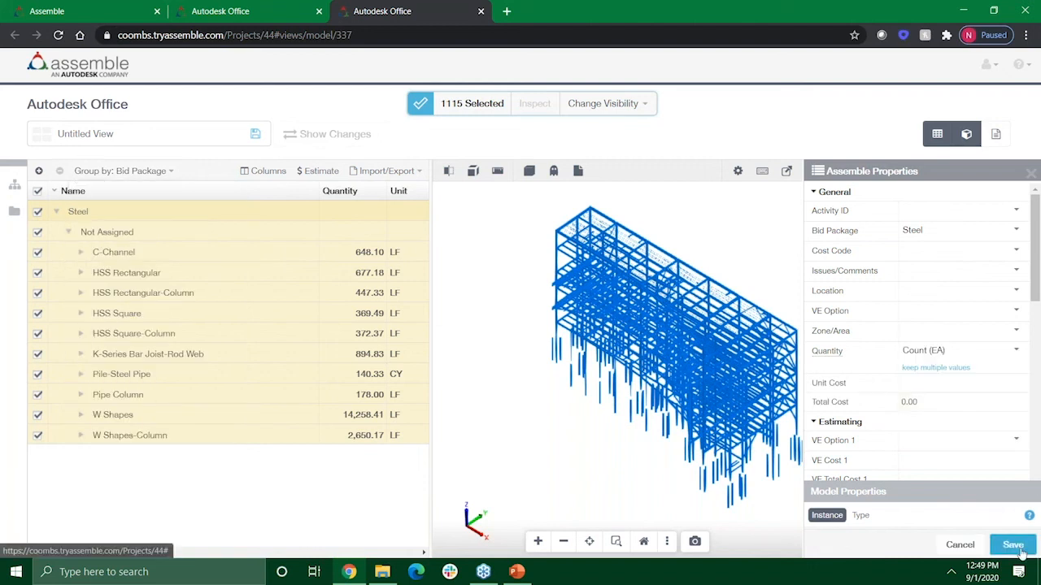
{"action": "left_click", "coordinate": [1019, 550]}
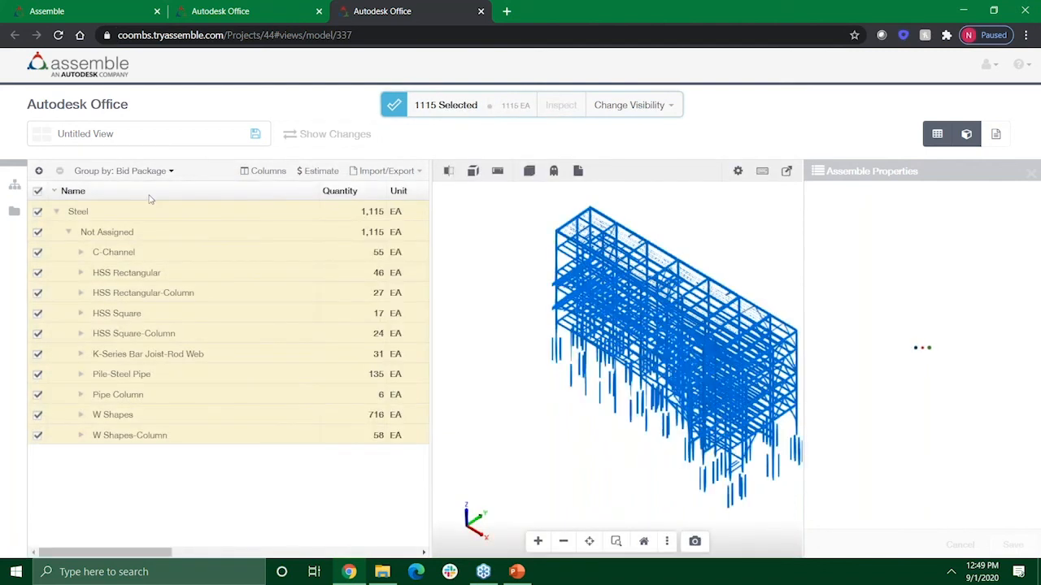
Edit the Bid Package grouping by removing Type Mark and inserting Level between Bid Package and Family Name, and save it.
{"action": "left_click", "coordinate": [122, 171]}
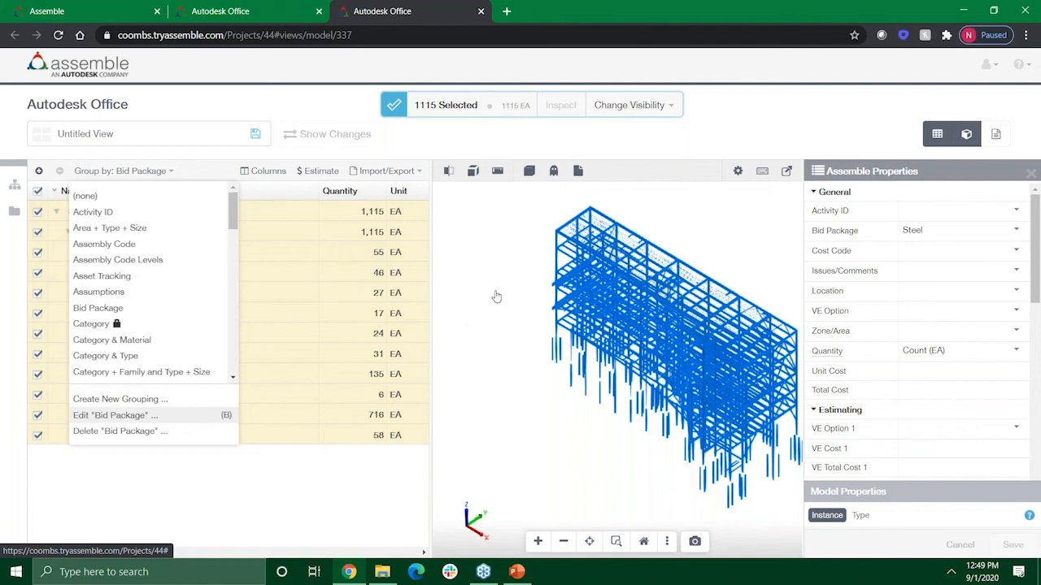
{"action": "key", "text": "b"}
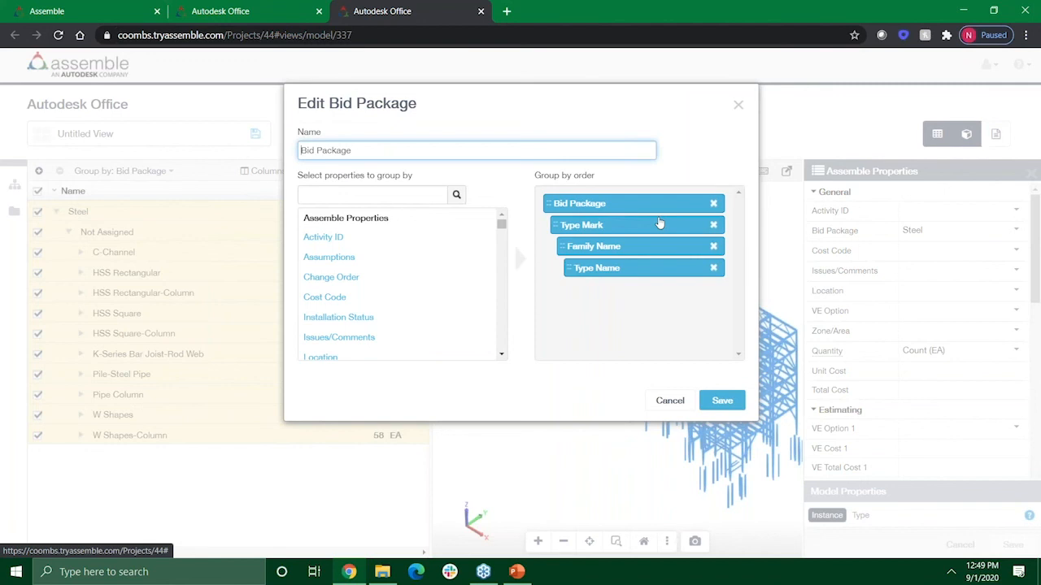
{"action": "left_click_drag", "start_coordinate": [660, 223], "coordinate": [349, 238]}
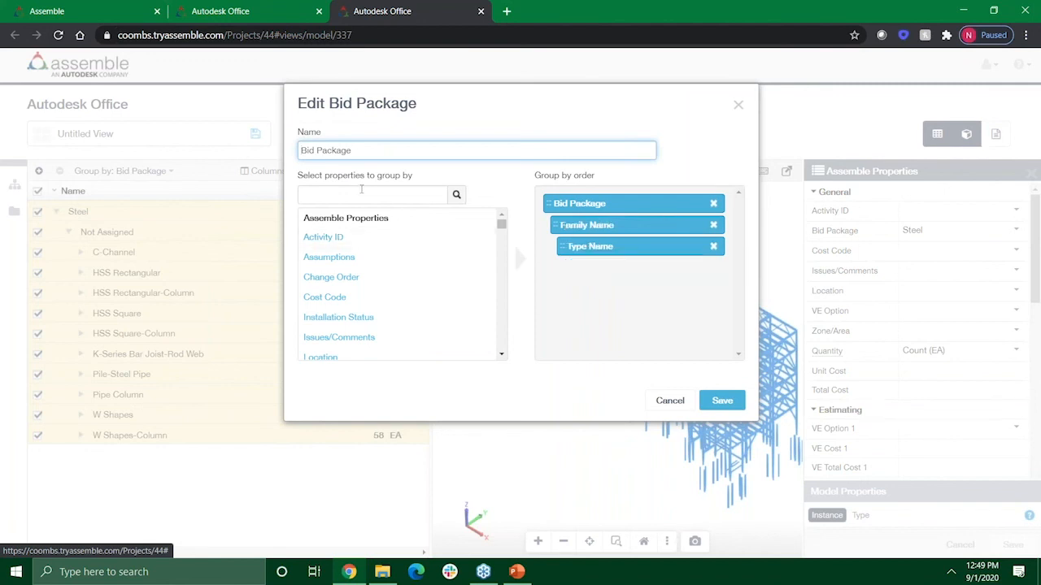
{"action": "left_click", "coordinate": [361, 191]}
{"action": "type", "text": "level"}
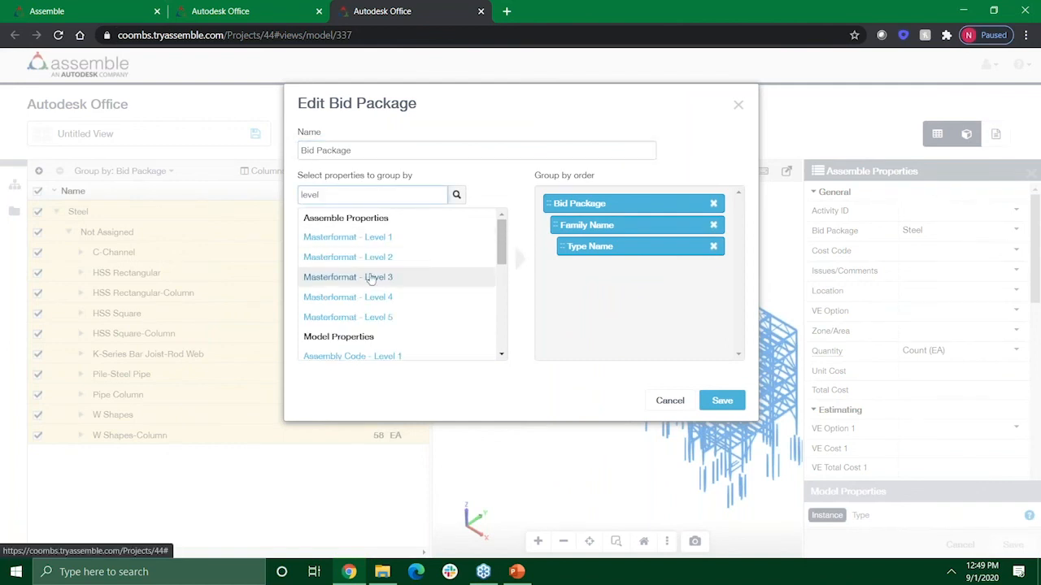
{"action": "scroll", "coordinate": [383, 286], "scroll_direction": "down", "scroll_amount": 10}
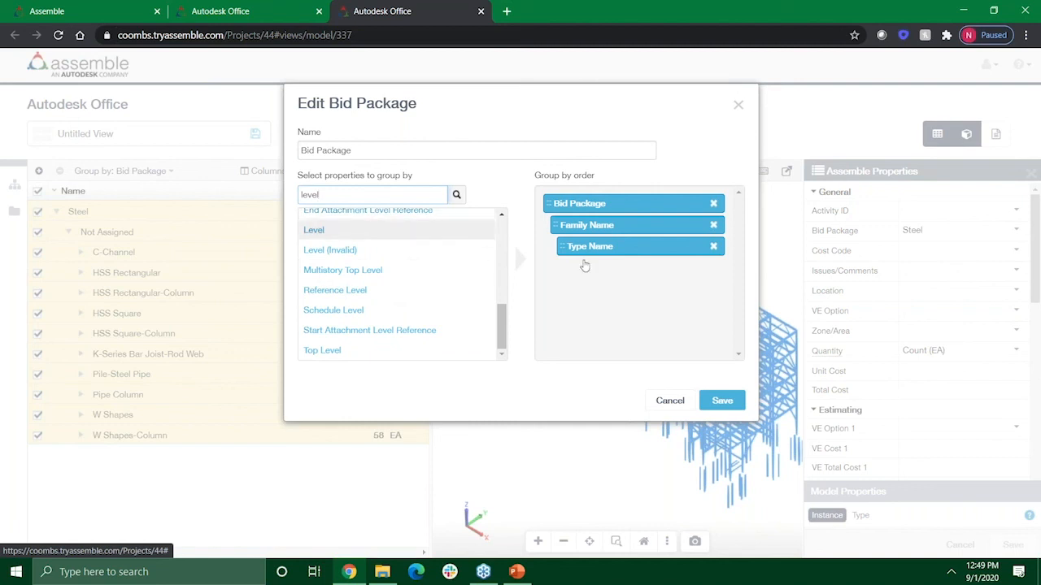
{"action": "left_click_drag", "start_coordinate": [584, 266], "coordinate": [571, 225]}
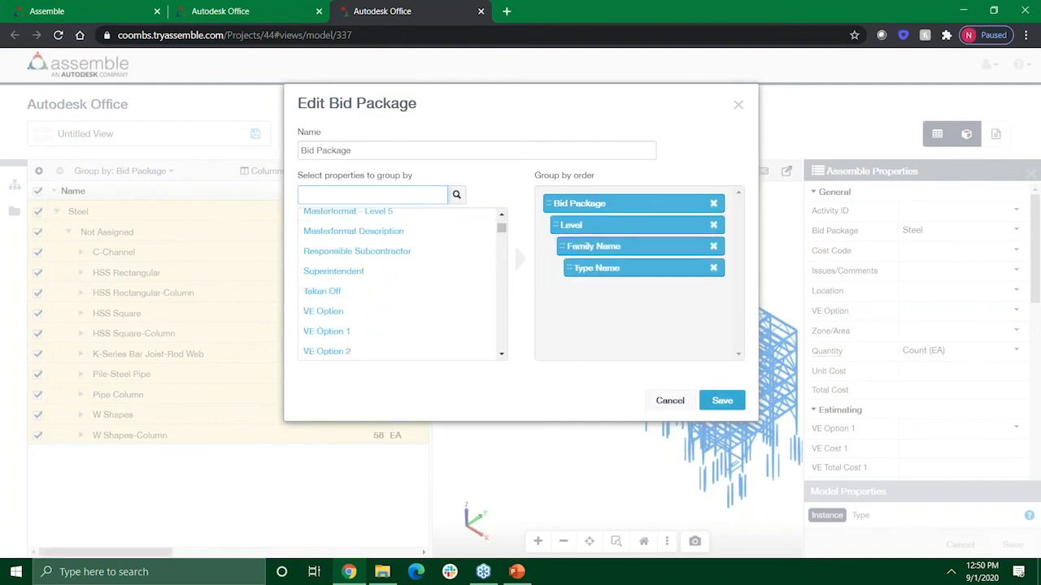
{"action": "left_click", "coordinate": [722, 400]}
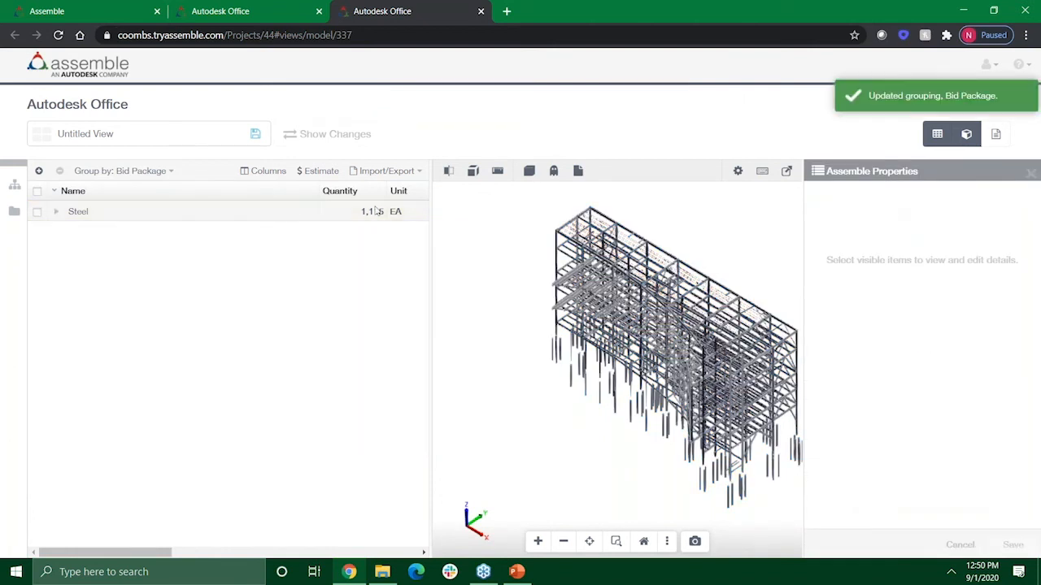
Expand the Steel group through 5-LEVEL 5-TOS and W Shapes down to the individual W10X22 framing instances.
{"action": "left_click", "coordinate": [57, 211]}
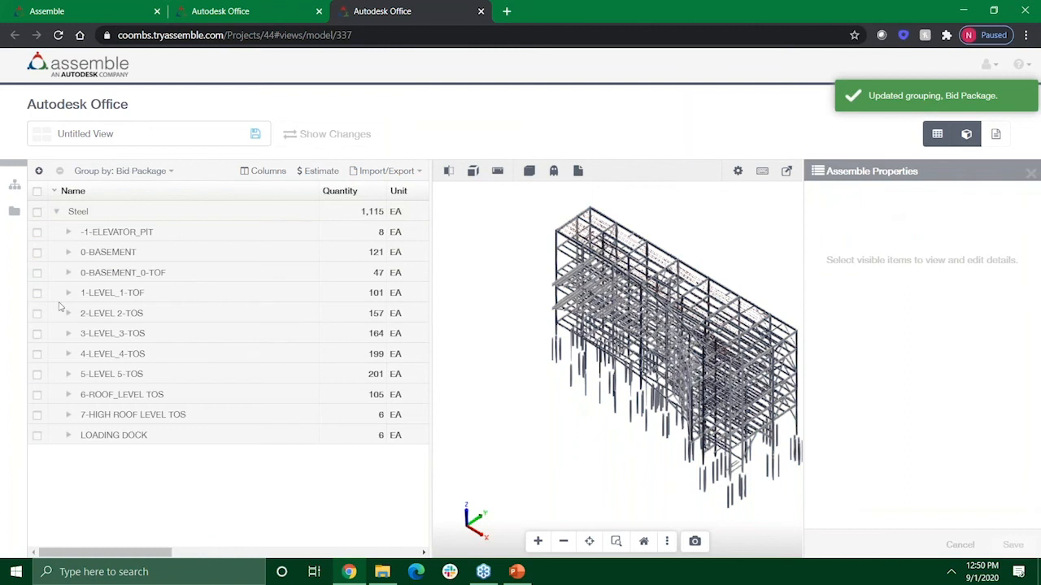
{"action": "left_click", "coordinate": [70, 375]}
{"action": "scroll", "coordinate": [244, 353], "scroll_direction": "down", "scroll_amount": 1}
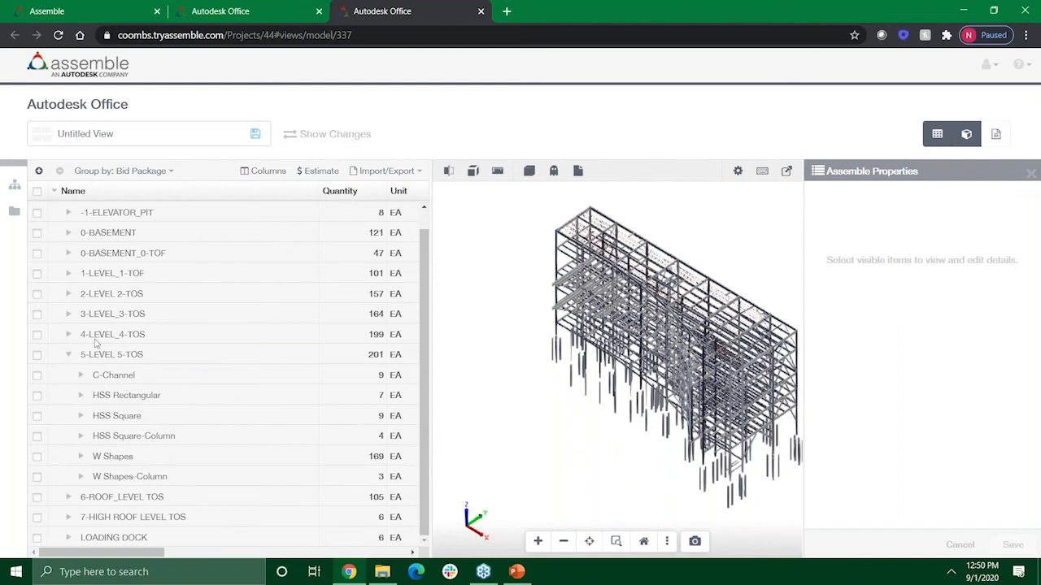
{"action": "left_click", "coordinate": [80, 456]}
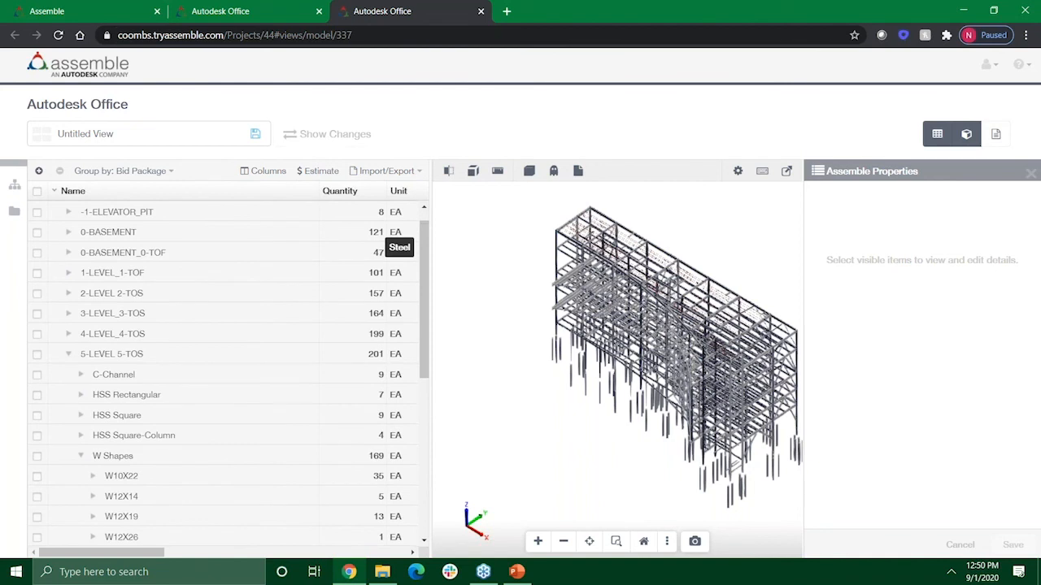
{"action": "scroll", "coordinate": [244, 290], "scroll_direction": "down", "scroll_amount": 4}
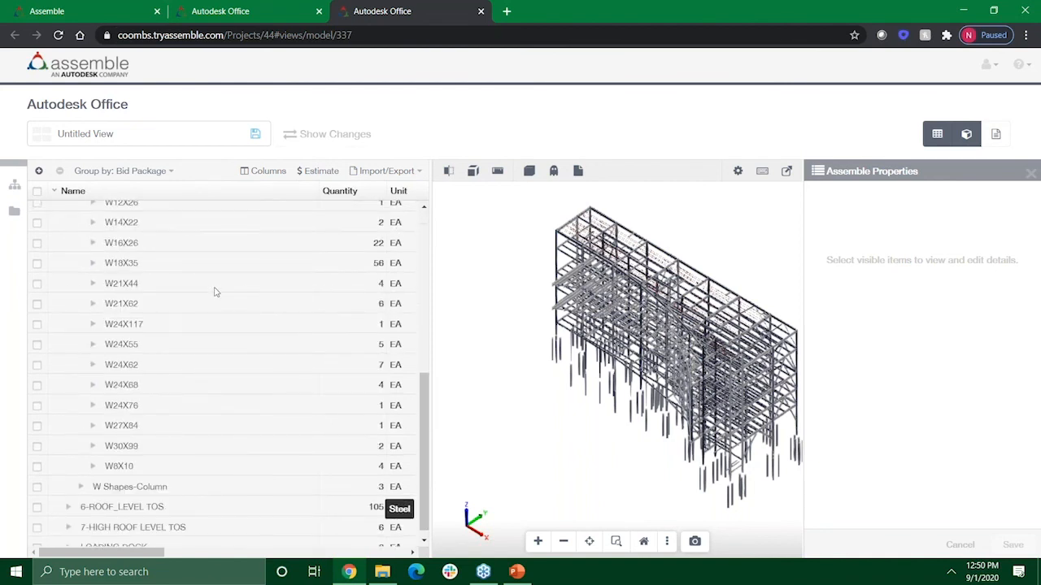
{"action": "scroll", "coordinate": [215, 291], "scroll_direction": "up", "scroll_amount": 2}
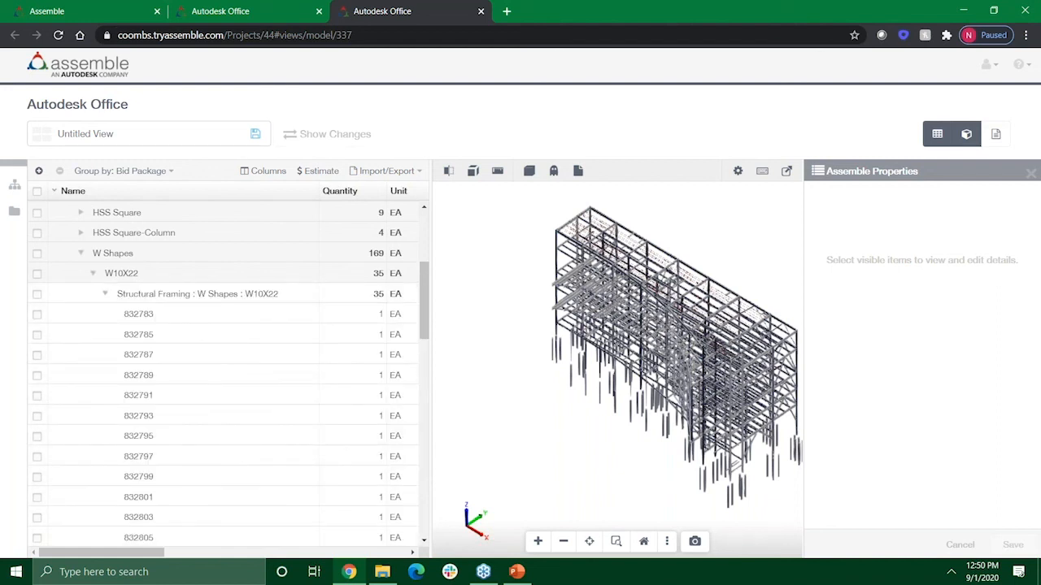
{"action": "left_click", "coordinate": [105, 295]}
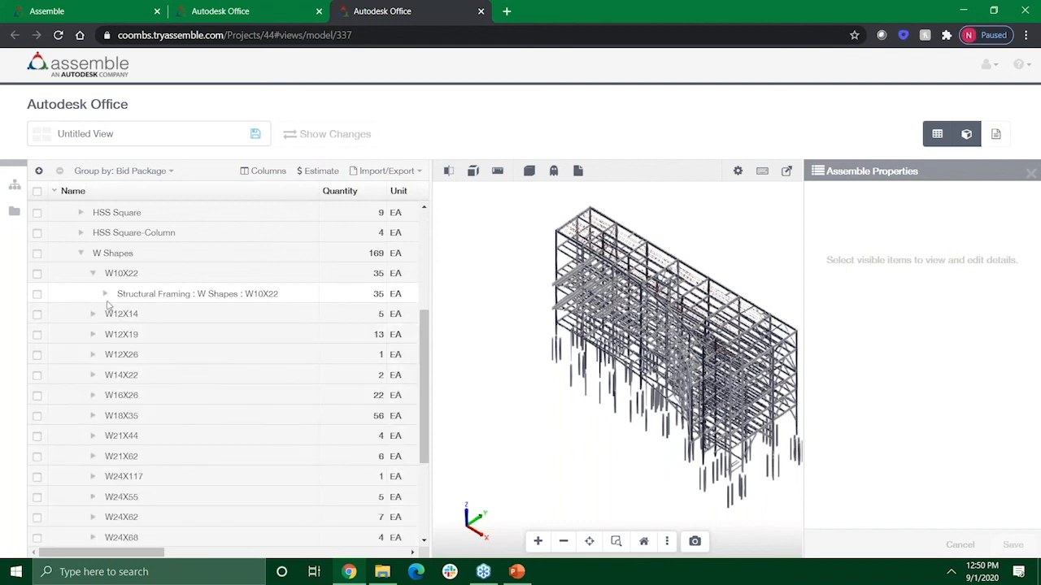
{"action": "left_click", "coordinate": [106, 296]}
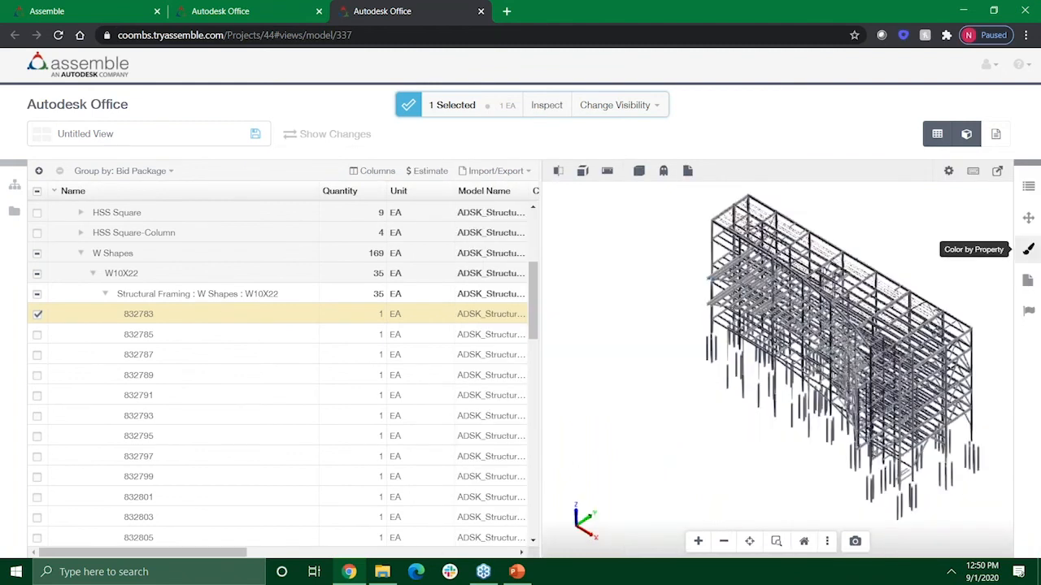
Color the steel elements in the model by the Family Name property.
{"action": "left_click", "coordinate": [1030, 249]}
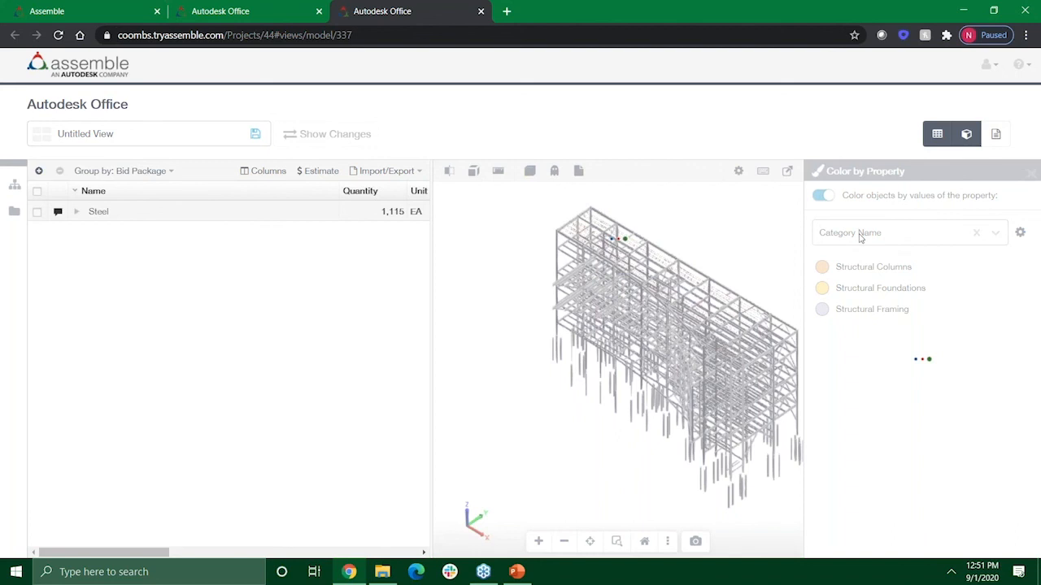
{"action": "left_click", "coordinate": [860, 235]}
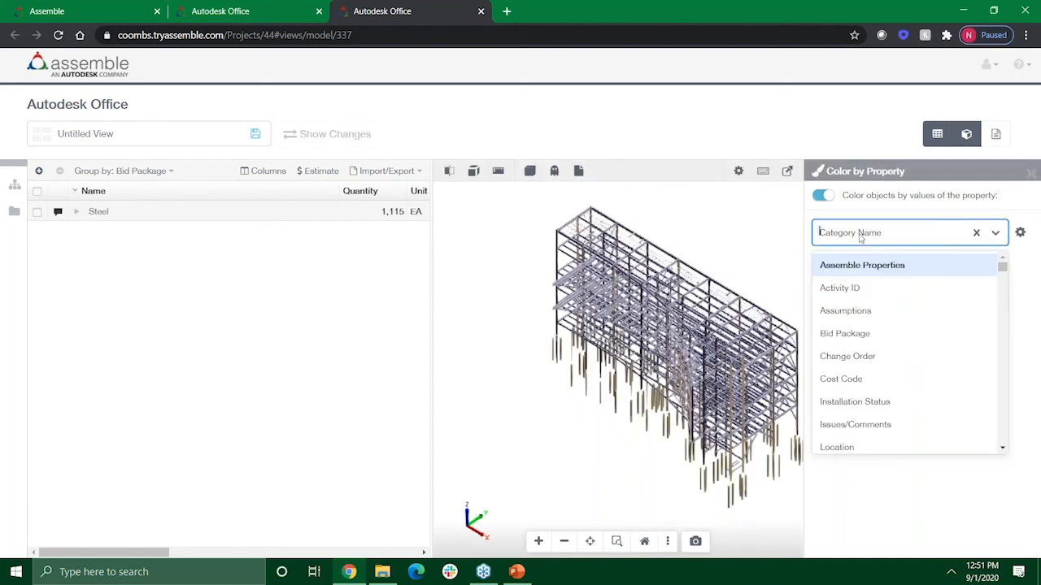
{"action": "left_click", "coordinate": [860, 235]}
{"action": "type", "text": "fa"}
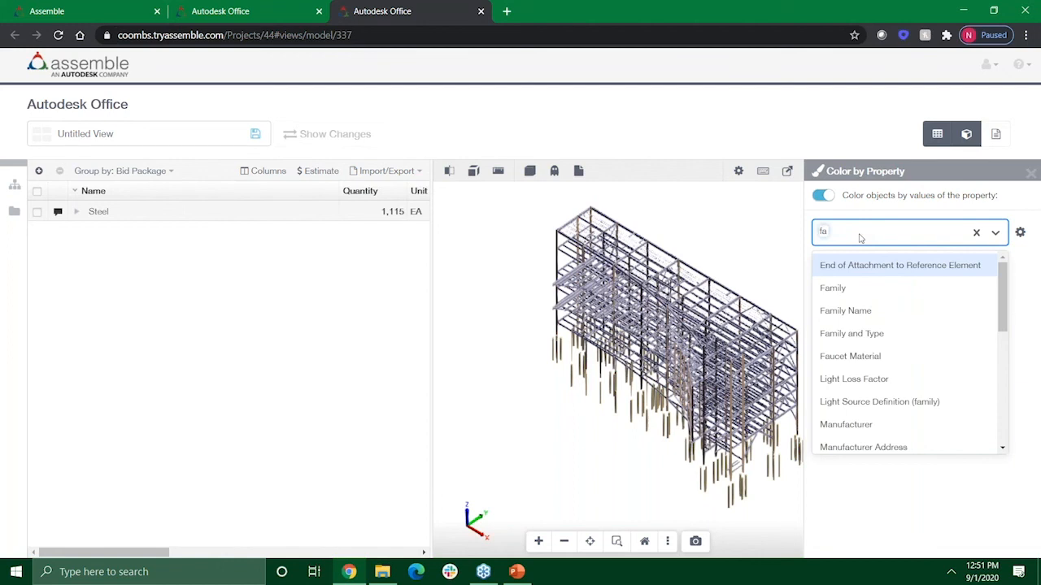
{"action": "type", "text": "m"}
{"action": "left_click", "coordinate": [852, 294]}
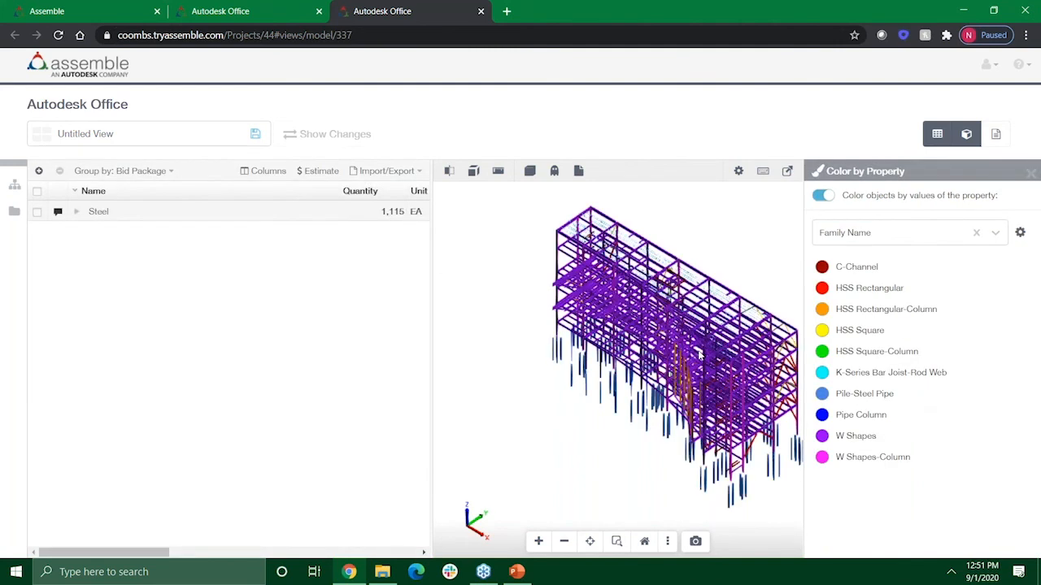
{"action": "left_click_drag", "start_coordinate": [718, 381], "coordinate": [766, 404]}
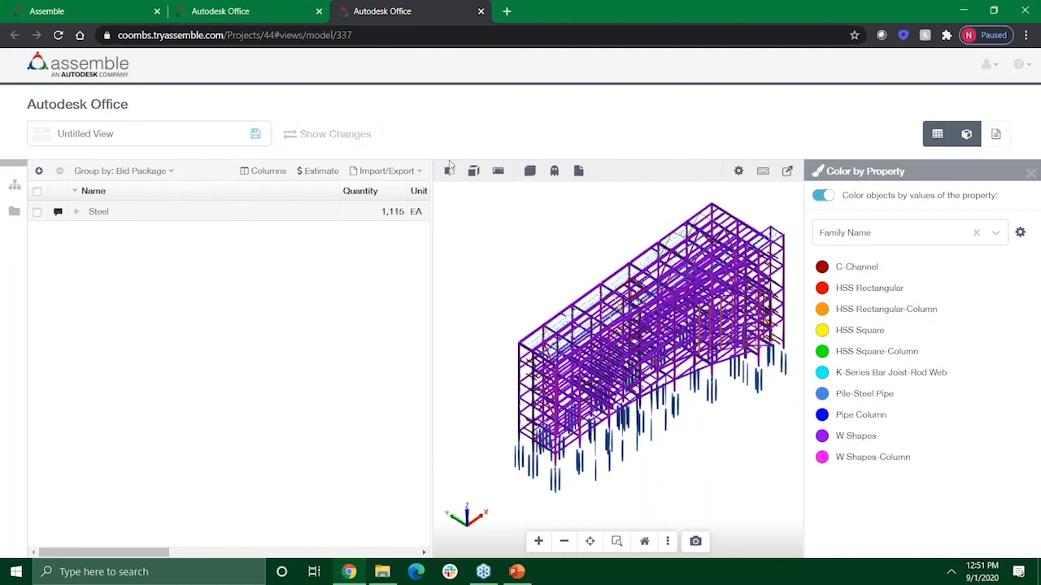
Save the current view under the name Steel Takeoff.
{"action": "left_click", "coordinate": [564, 126]}
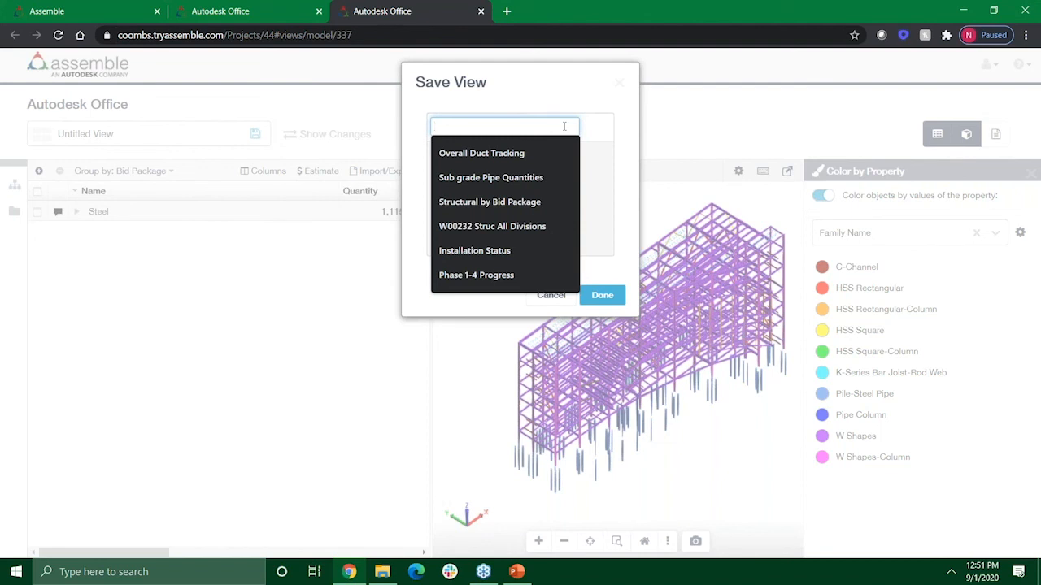
{"action": "type", "text": "S"}
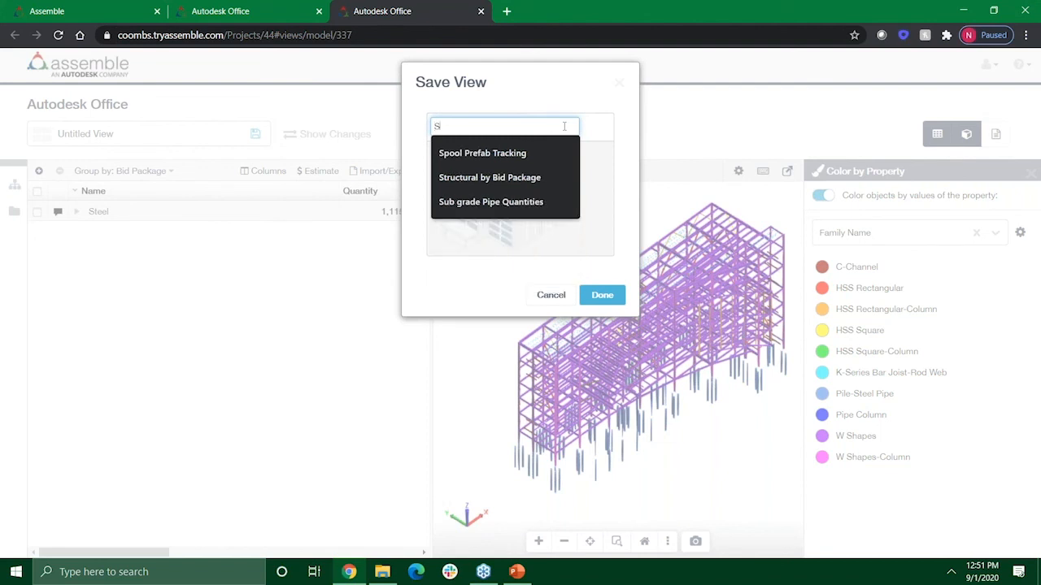
{"action": "type", "text": "teel"}
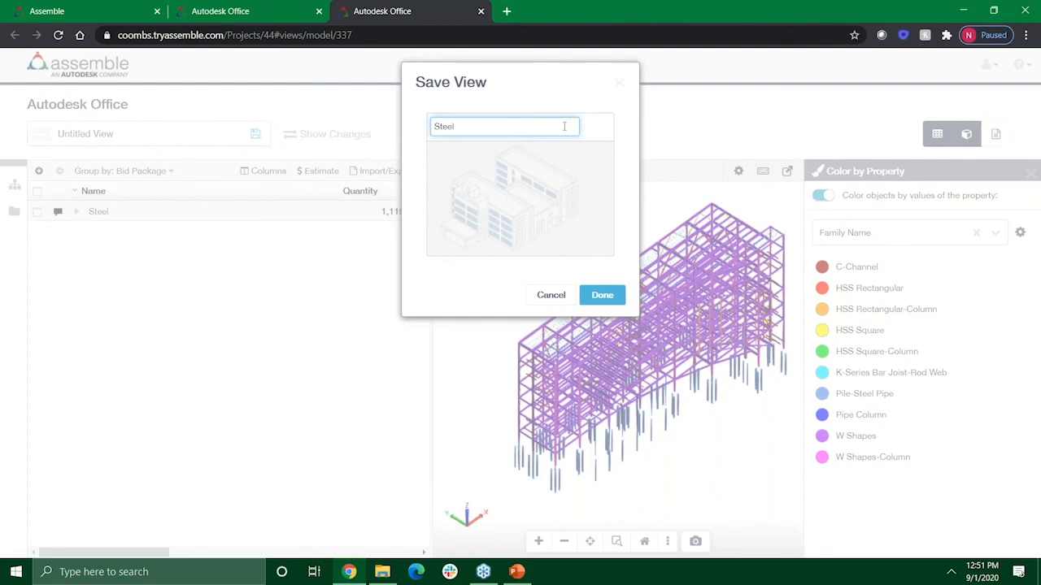
{"action": "type", "text": "Takeoff"}
{"action": "left_click", "coordinate": [604, 296]}
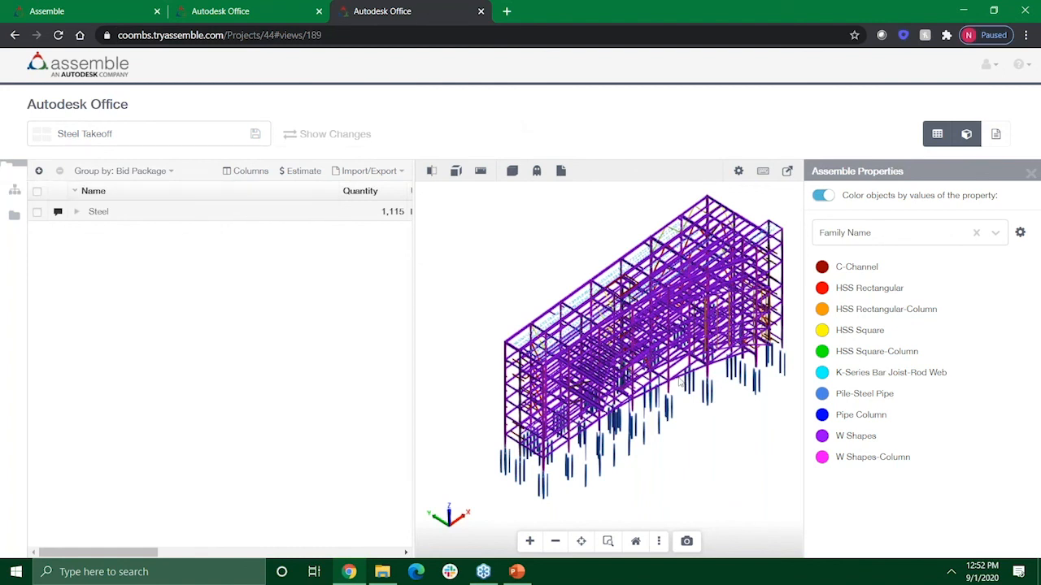
Examine the color-coded steel structure from different angles and distances.
{"action": "left_click_drag", "start_coordinate": [675, 354], "coordinate": [668, 340]}
{"action": "mouse_move", "coordinate": [681, 338]}
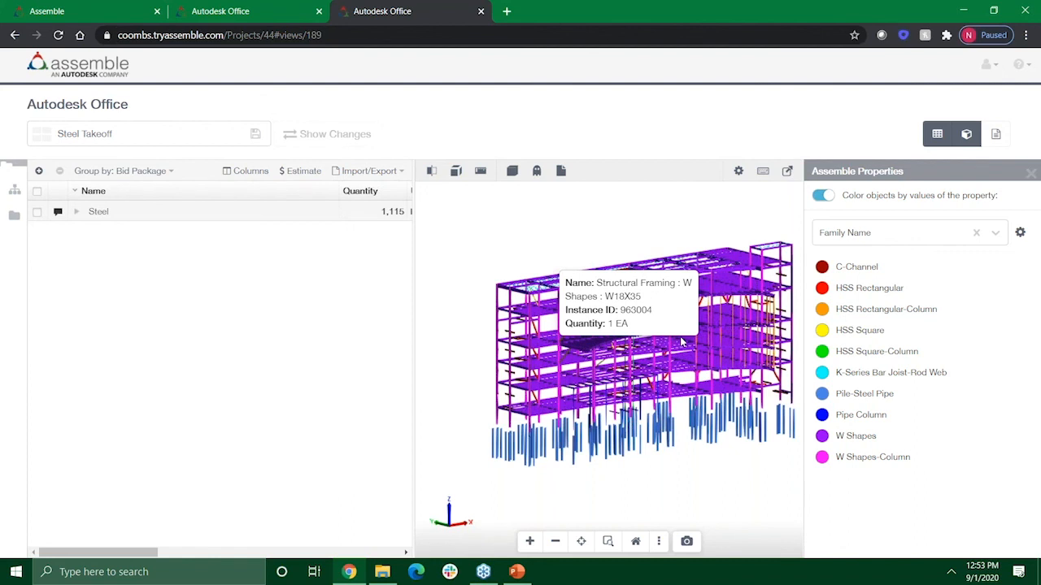
{"action": "left_click_drag", "start_coordinate": [681, 342], "coordinate": [752, 474]}
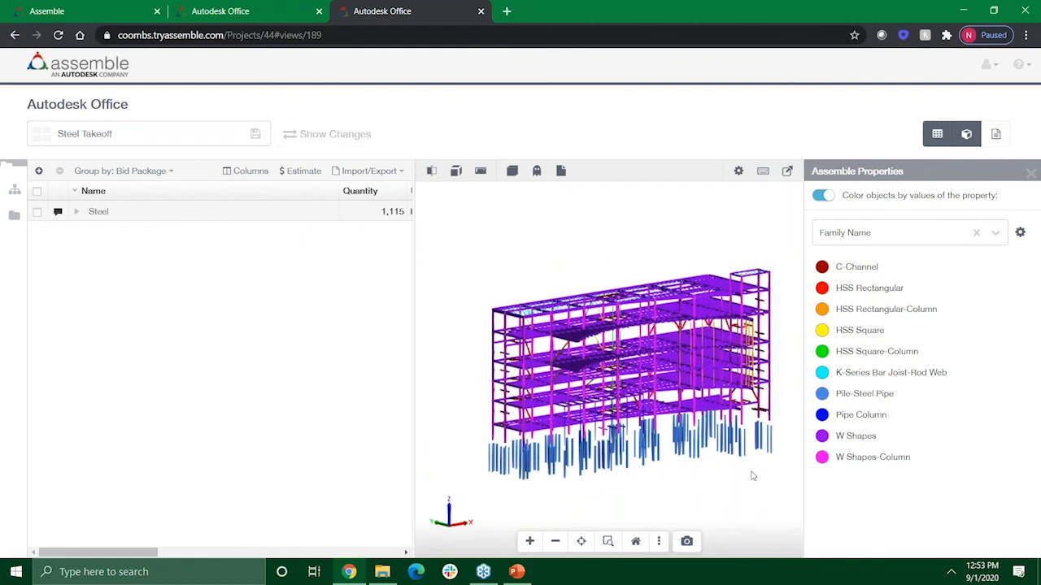
{"action": "scroll", "coordinate": [700, 459], "scroll_direction": "up", "scroll_amount": 2}
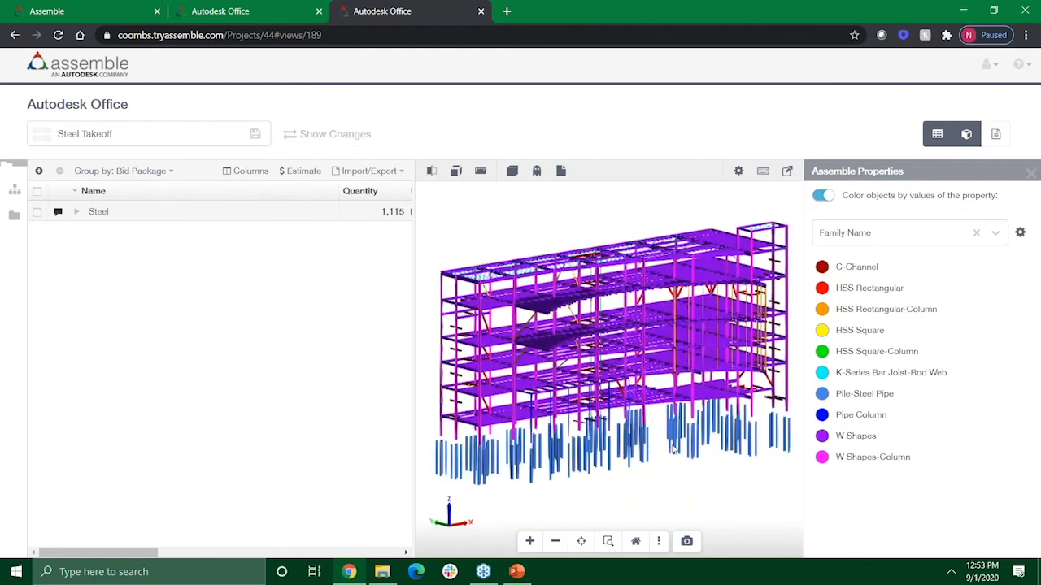
{"action": "left_click_drag", "start_coordinate": [673, 447], "coordinate": [648, 480]}
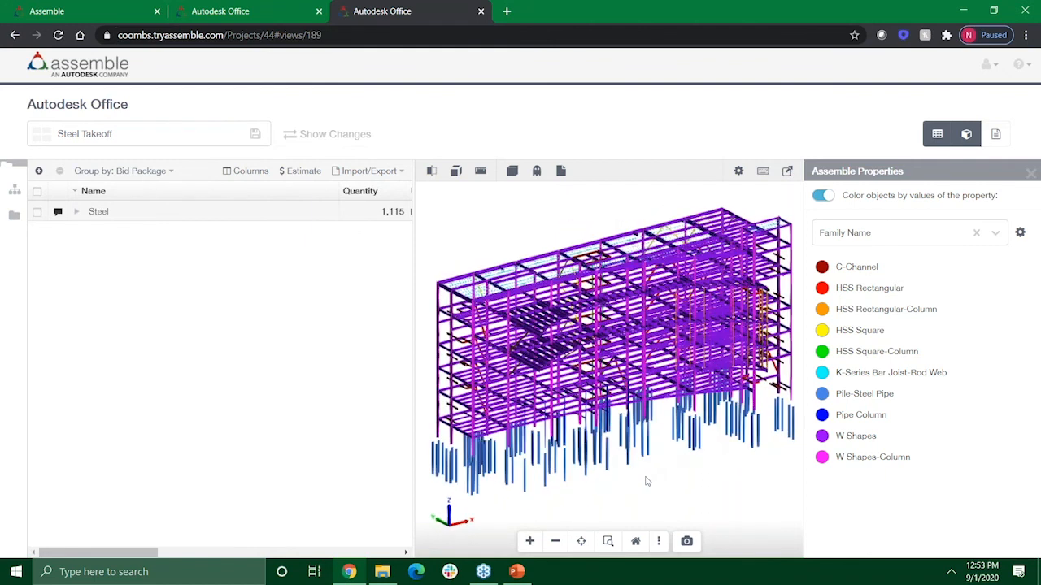
{"action": "scroll", "coordinate": [652, 479], "scroll_direction": "down", "scroll_amount": 3}
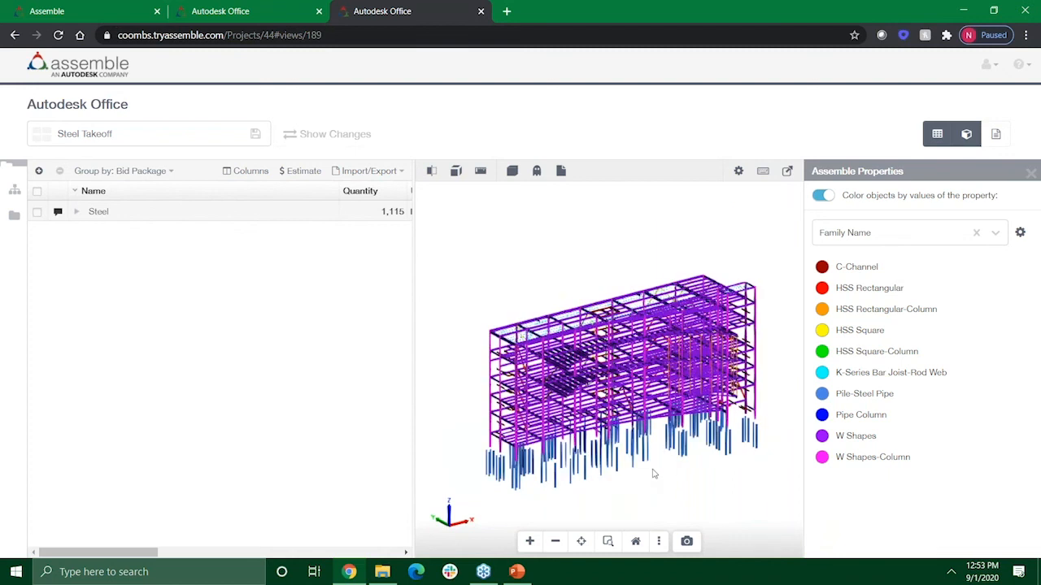
{"action": "scroll", "coordinate": [651, 472], "scroll_direction": "up", "scroll_amount": 2}
{"action": "scroll", "coordinate": [650, 471], "scroll_direction": "down", "scroll_amount": 2}
{"action": "scroll", "coordinate": [650, 472], "scroll_direction": "up", "scroll_amount": 1}
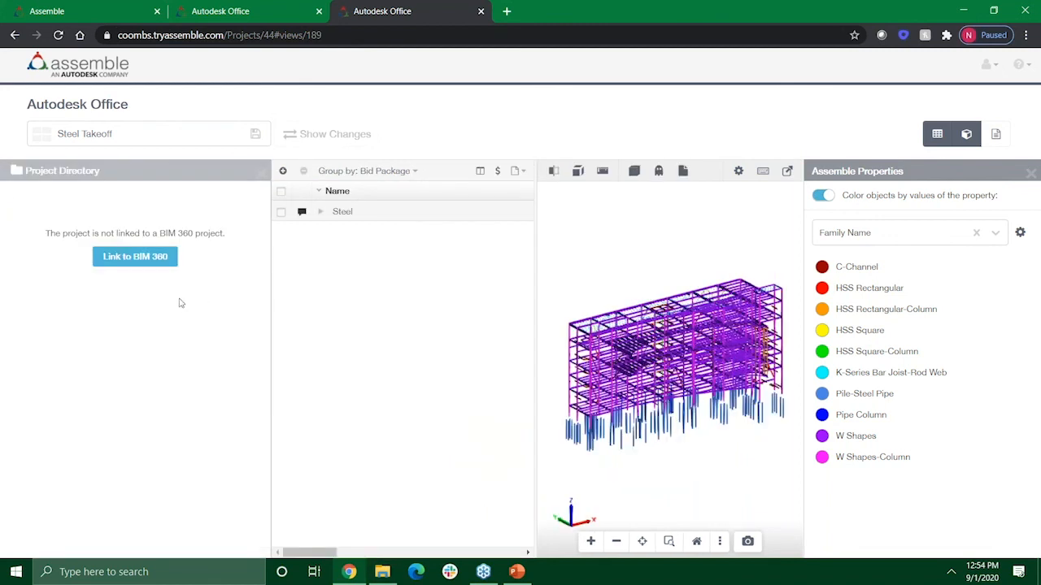
Link the project to the BIM 360 project RL - Northern Colorado Water Conservancy in the Autodesk TSE account.
{"action": "left_click", "coordinate": [142, 265]}
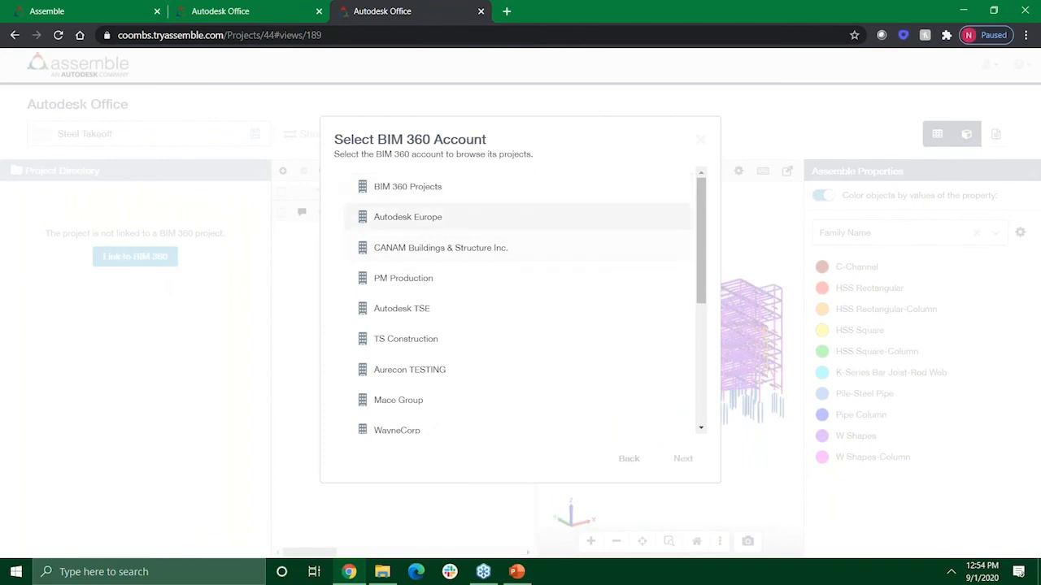
{"action": "left_click", "coordinate": [472, 311]}
{"action": "left_click", "coordinate": [698, 462]}
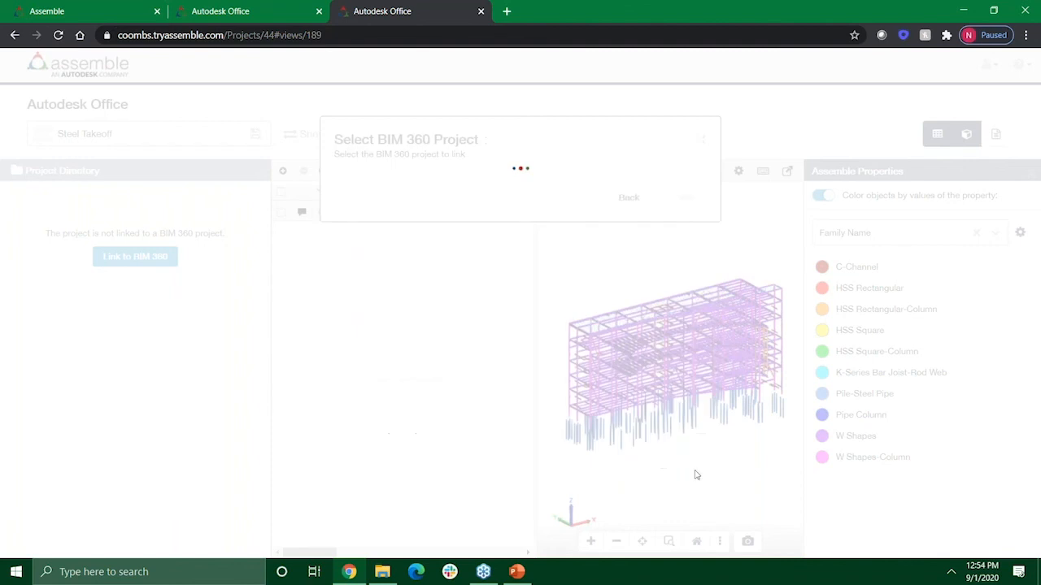
{"action": "left_click", "coordinate": [494, 192]}
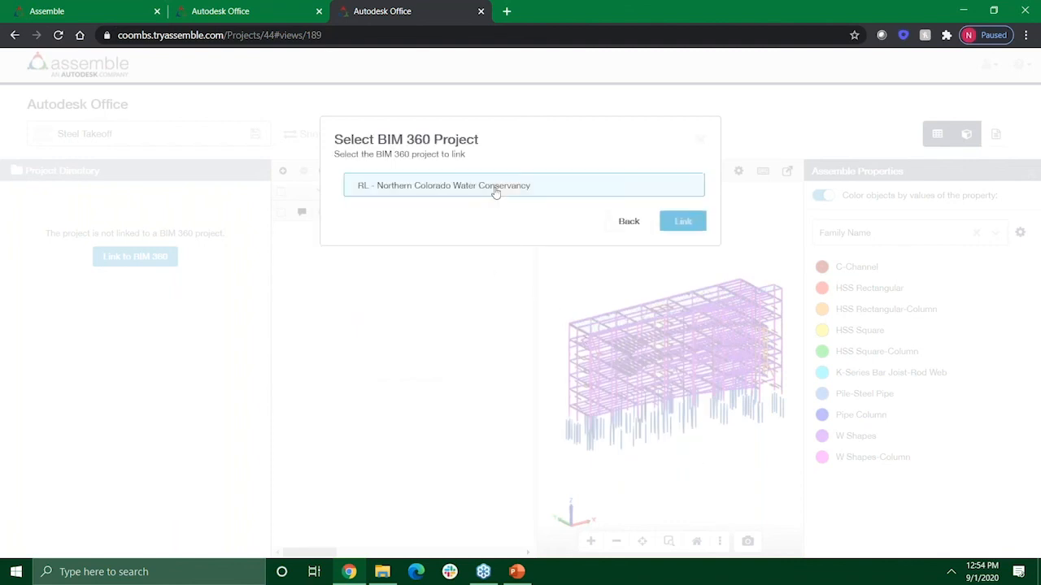
{"action": "left_click", "coordinate": [684, 222]}
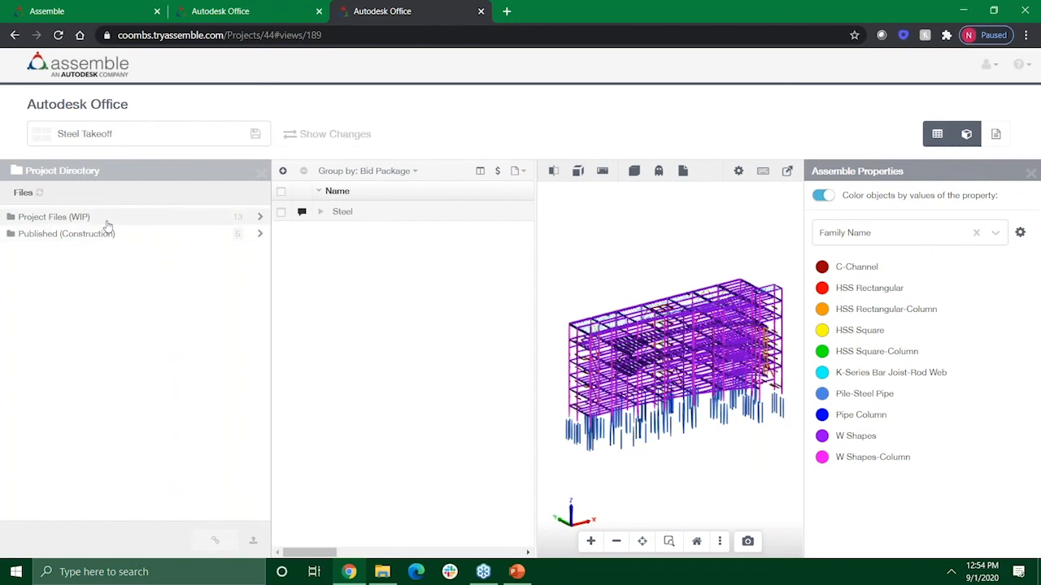
Link the first 23RD AVE./WATER ST. document from Published (Construction), folder 03_Other, to a W24X62 beam in the model.
{"action": "left_click", "coordinate": [107, 234]}
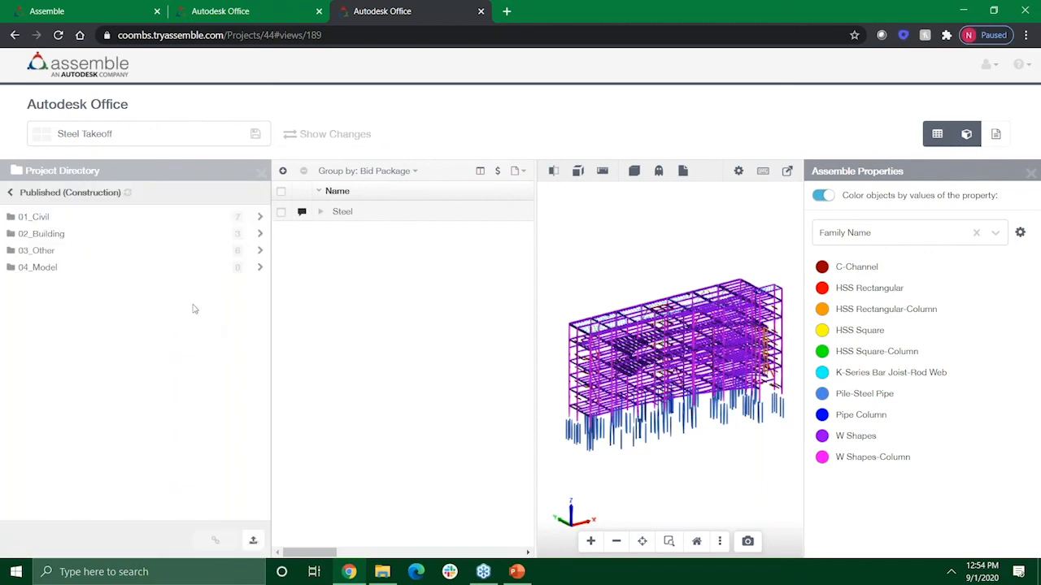
{"action": "left_click", "coordinate": [155, 224]}
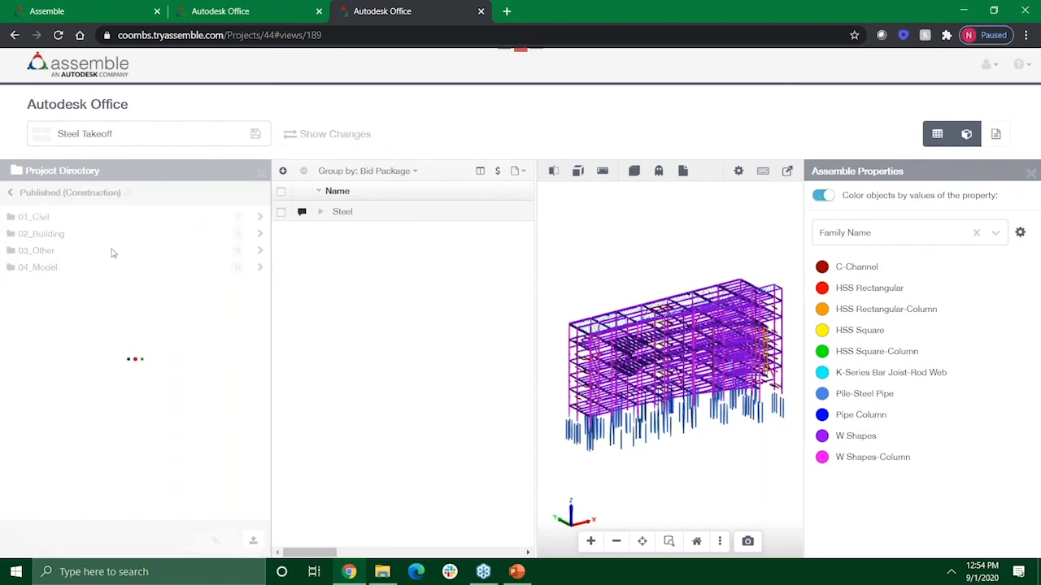
{"action": "left_click", "coordinate": [10, 192]}
{"action": "left_click", "coordinate": [71, 254]}
{"action": "left_click", "coordinate": [119, 217]}
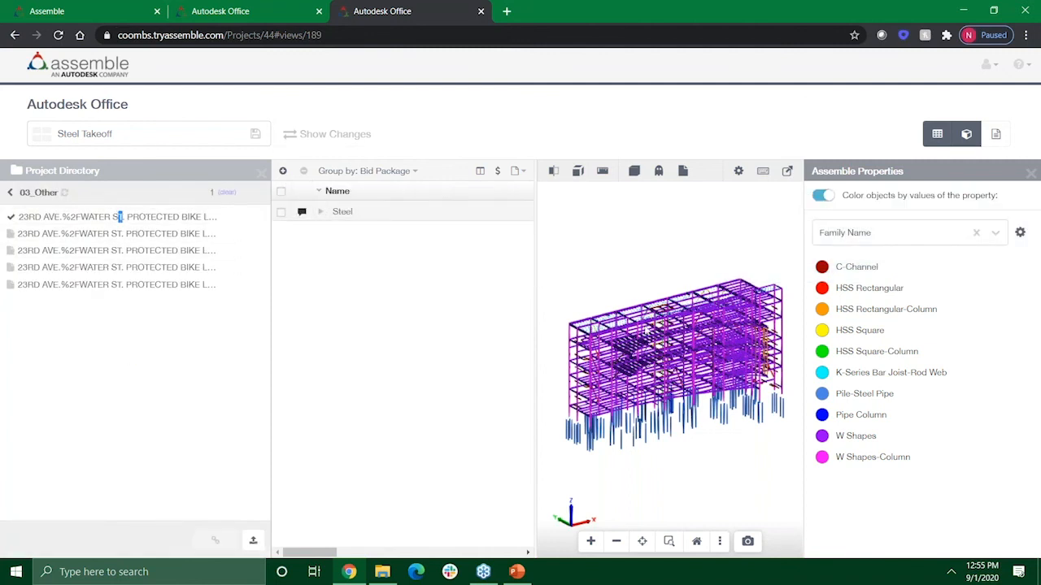
{"action": "left_click", "coordinate": [628, 371]}
{"action": "left_click", "coordinate": [213, 538]}
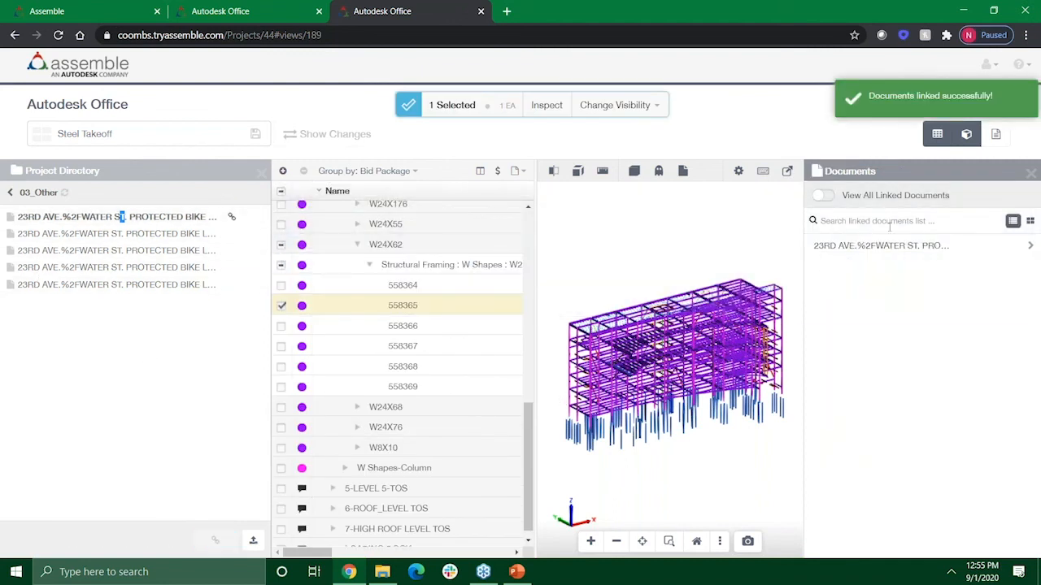
View the linked document's details and browse the 10_General-Documentation folder under Project Files (WIP), closing both panels.
{"action": "left_click", "coordinate": [883, 246]}
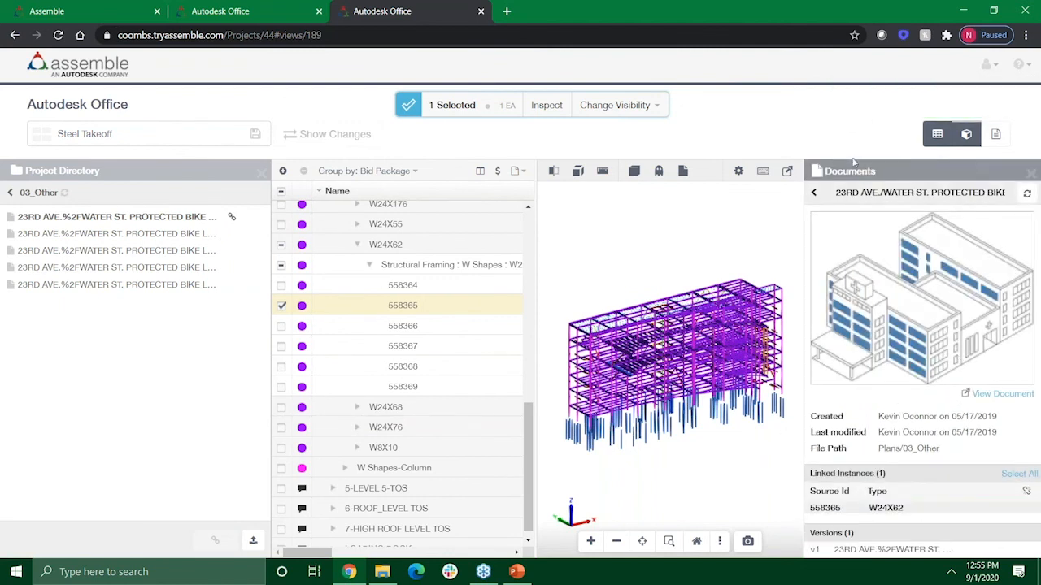
{"action": "left_click", "coordinate": [10, 192]}
{"action": "left_click", "coordinate": [10, 192]}
{"action": "left_click", "coordinate": [53, 216]}
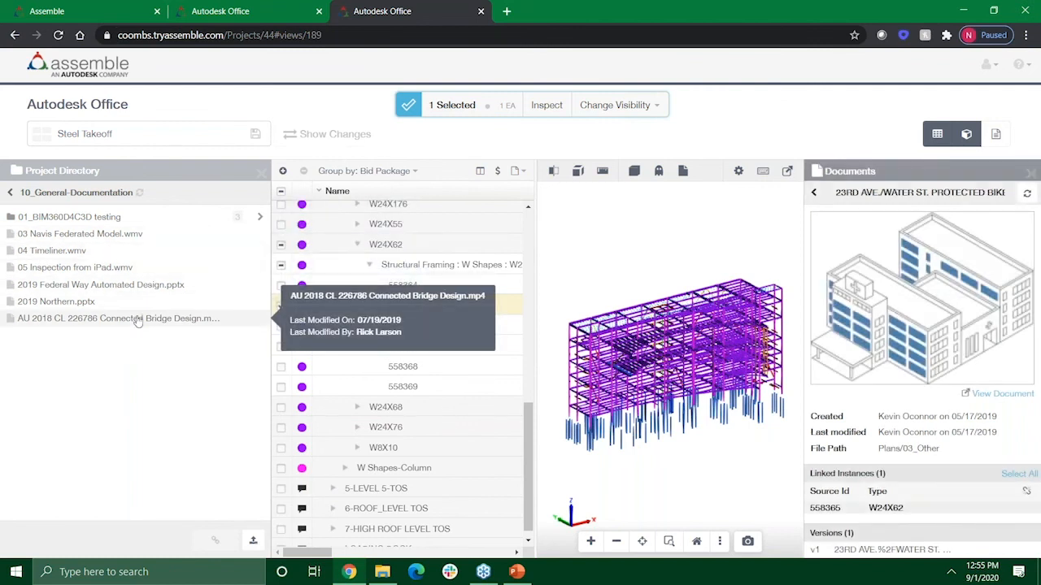
{"action": "left_click", "coordinate": [11, 193]}
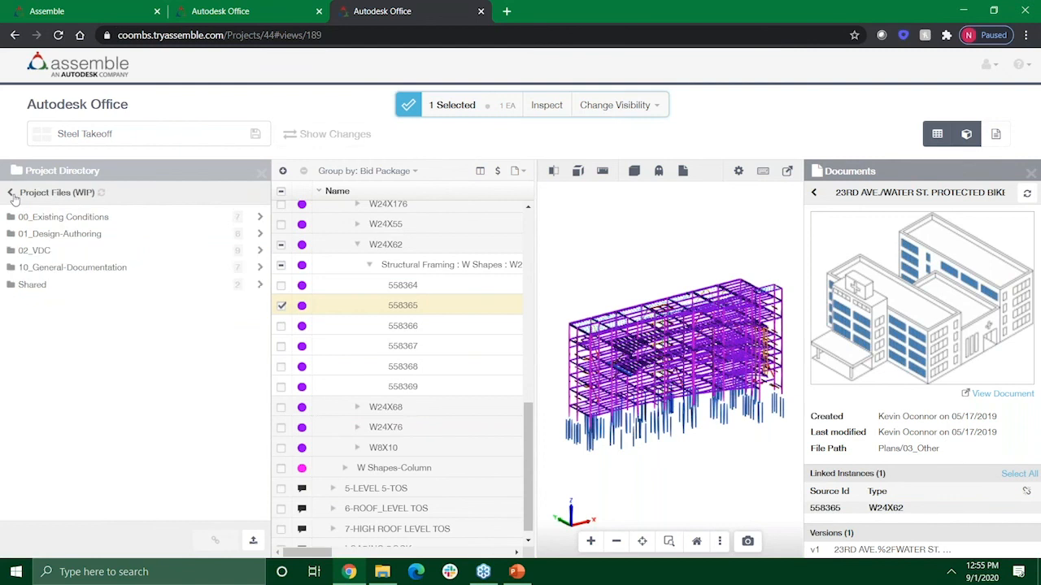
{"action": "left_click", "coordinate": [261, 173]}
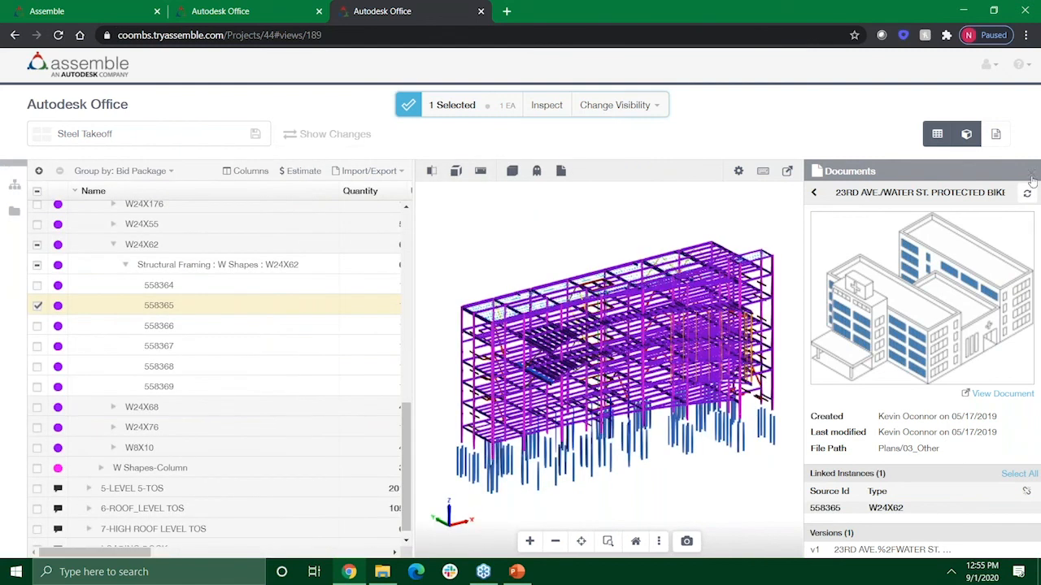
{"action": "left_click", "coordinate": [1030, 173]}
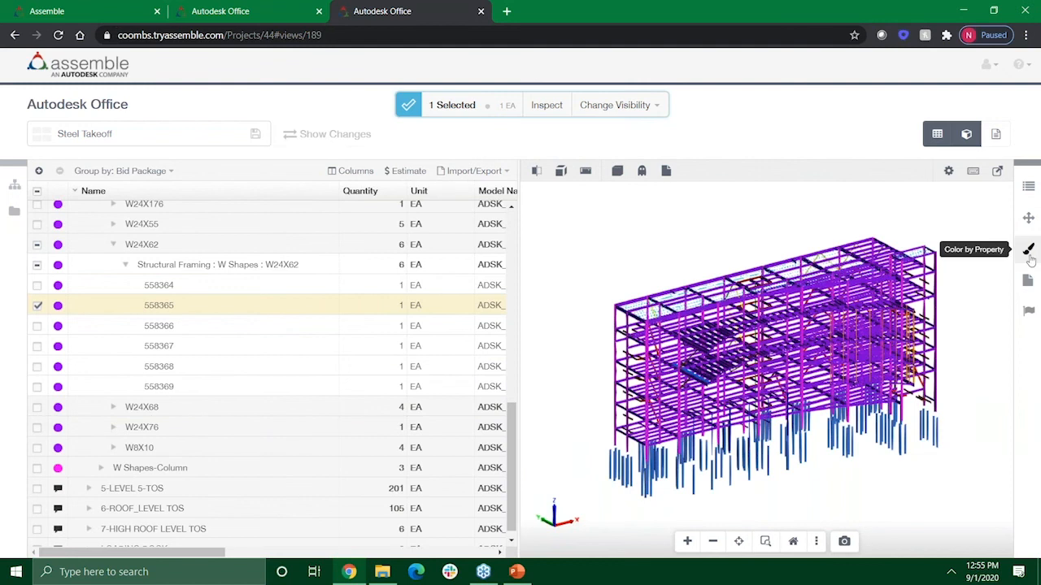
Select a W27X84 roof-level beam in the model and open a new, blank issue for it.
{"action": "left_click", "coordinate": [1026, 311]}
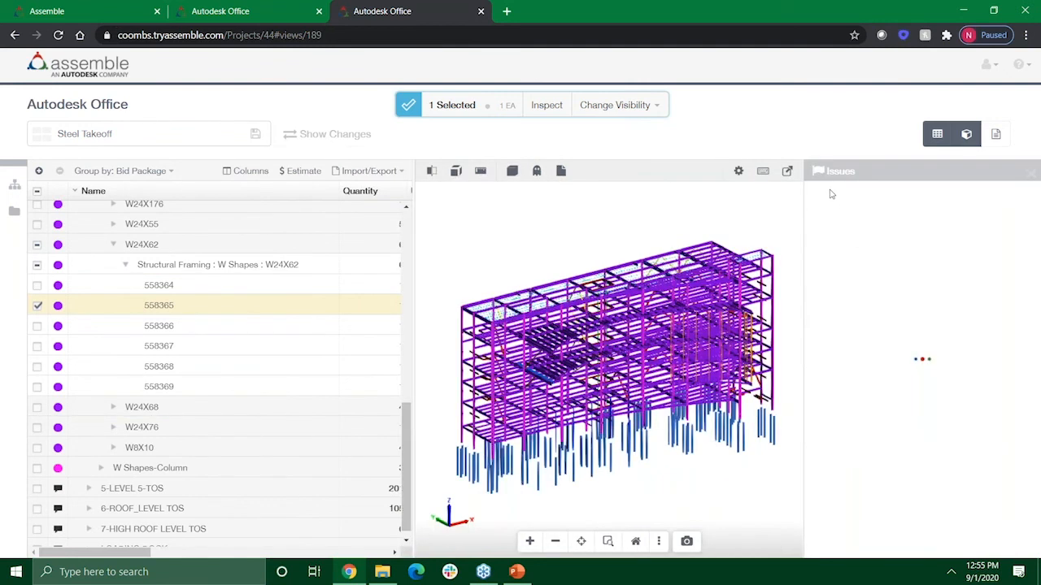
{"action": "left_click", "coordinate": [669, 292]}
{"action": "left_click", "coordinate": [1001, 196]}
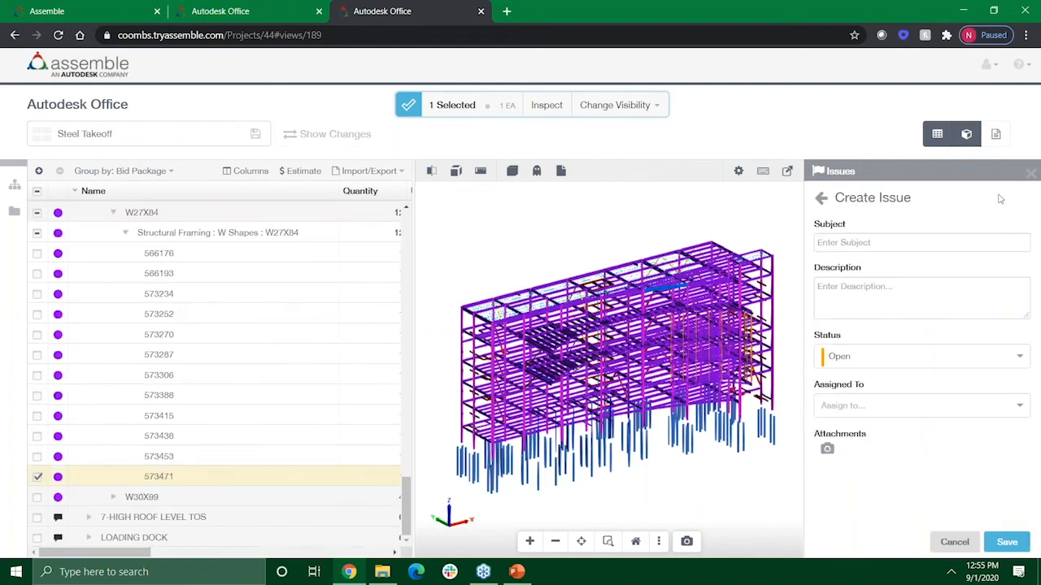
{"action": "left_click", "coordinate": [861, 242]}
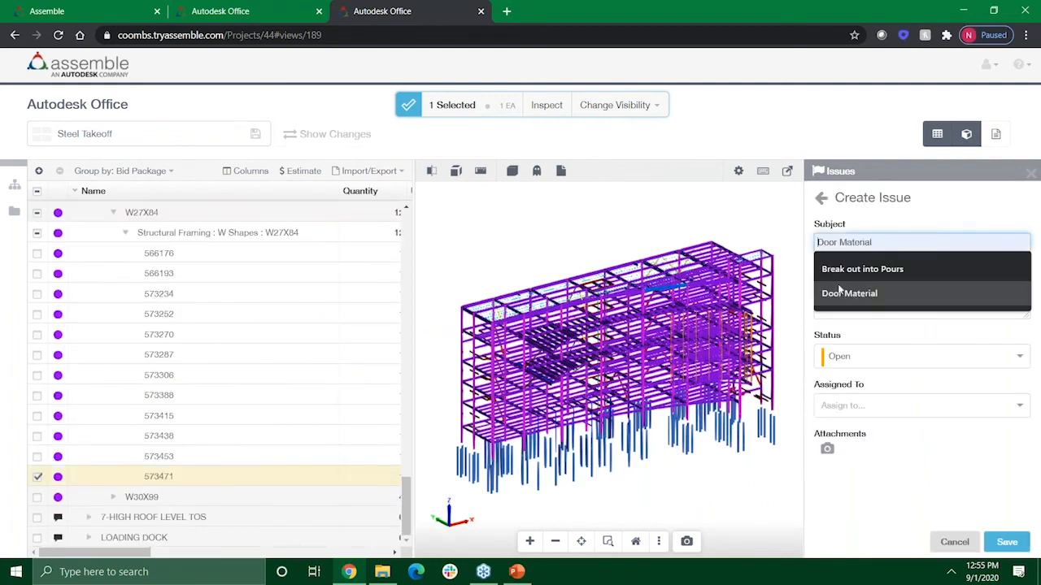
{"action": "left_click", "coordinate": [800, 322]}
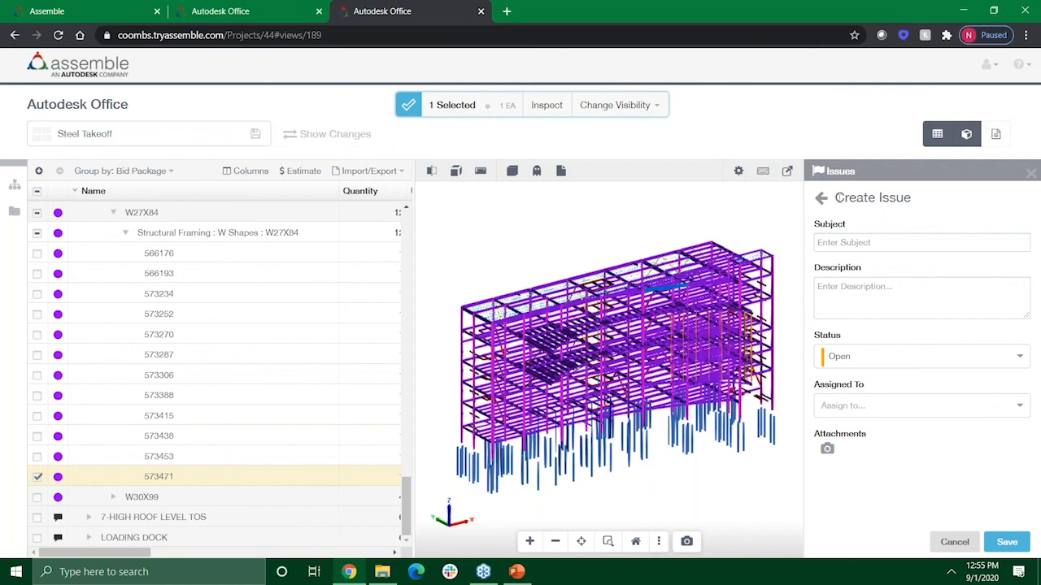
{"action": "left_click_drag", "start_coordinate": [837, 198], "coordinate": [929, 221]}
{"action": "left_click", "coordinate": [920, 215]}
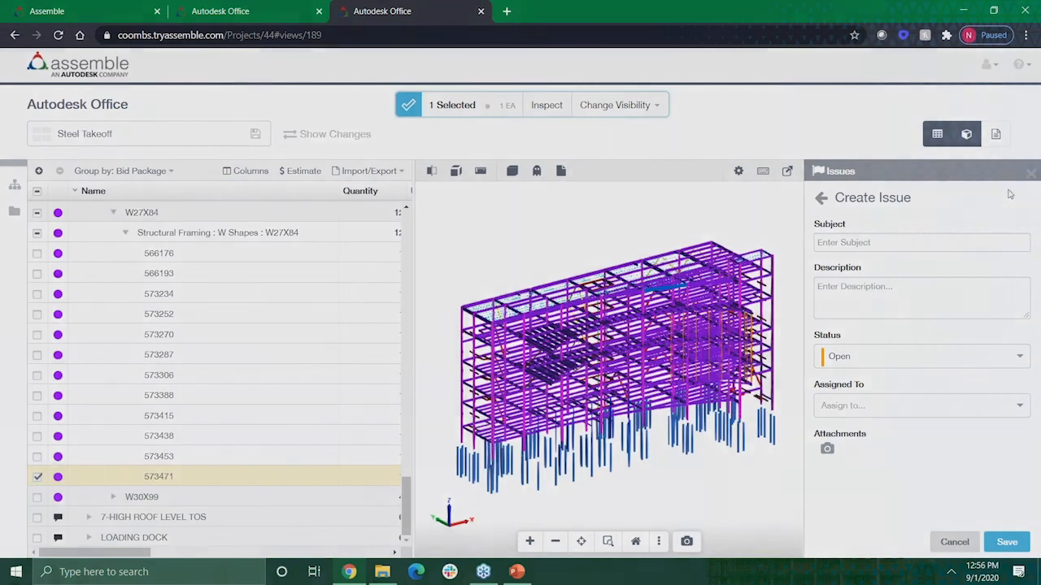